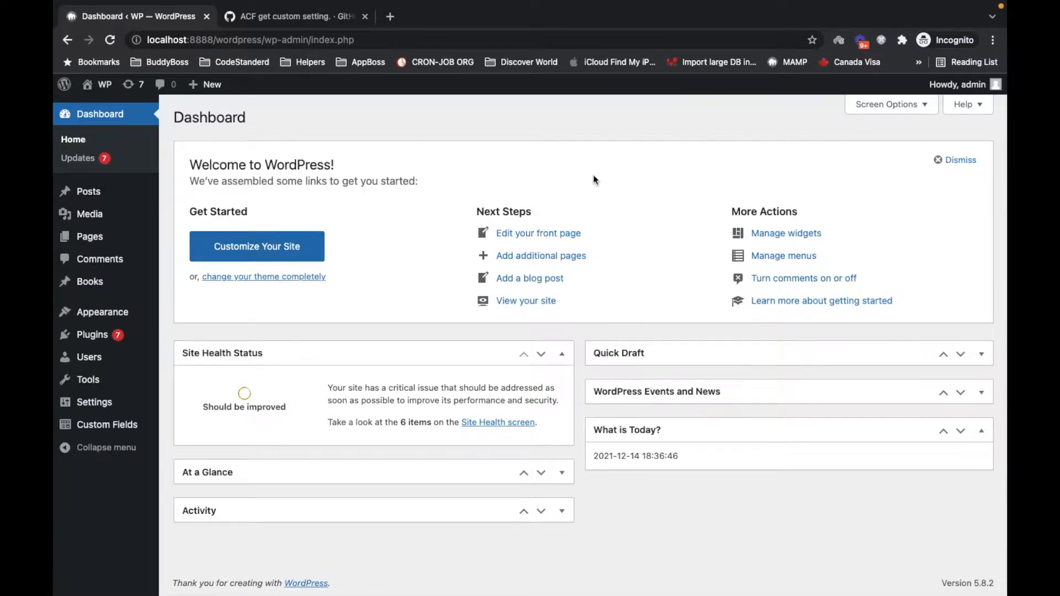
# Open the Bunty ACF Settings options page, edit its field group and move that group to the trash
pyautogui.moveTo(91, 402)
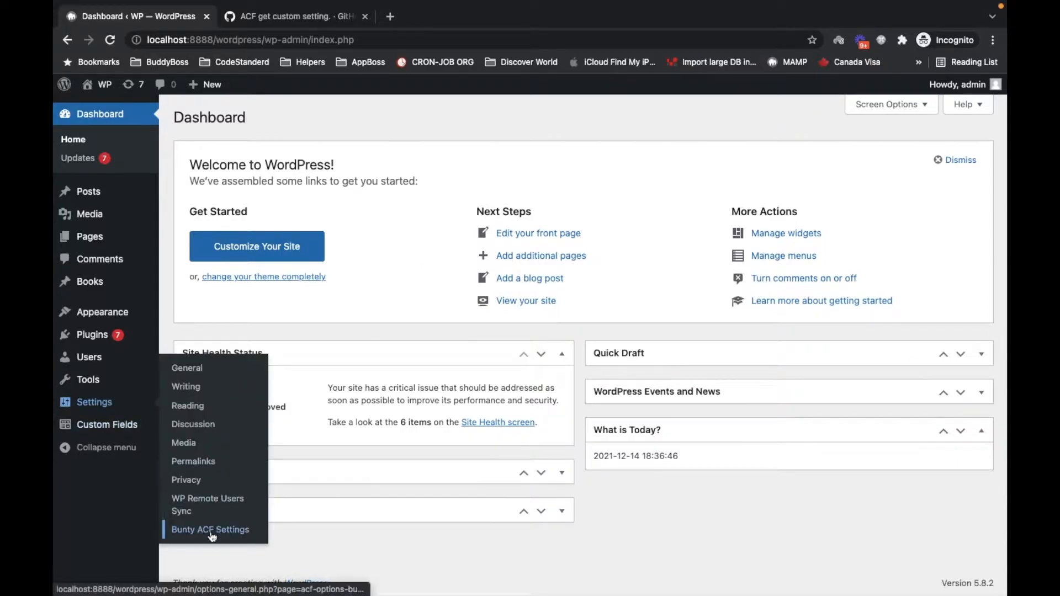
pyautogui.click(193, 530)
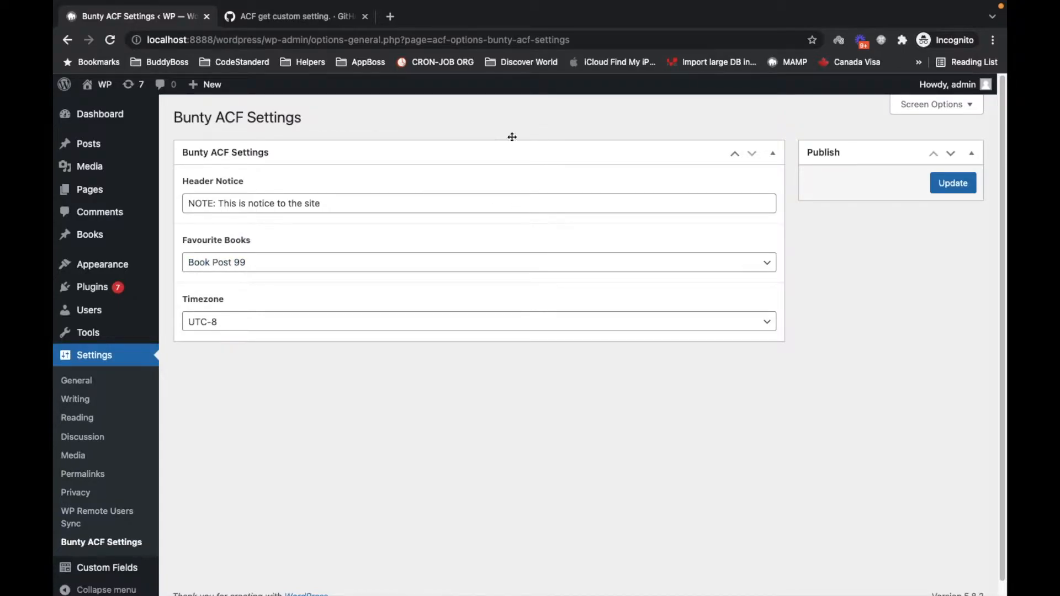
pyautogui.click(717, 155)
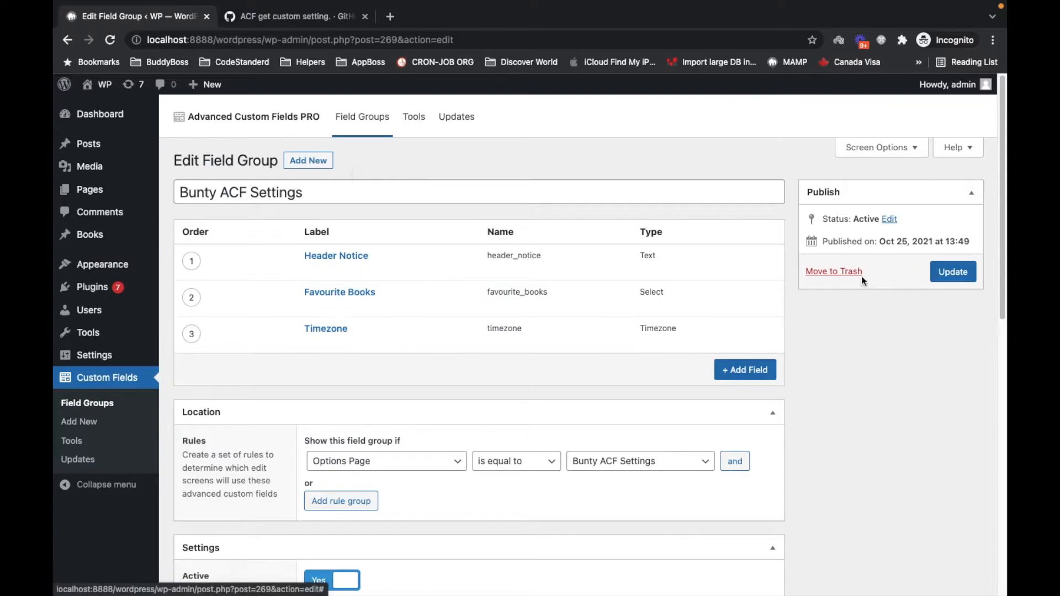
pyautogui.click(840, 272)
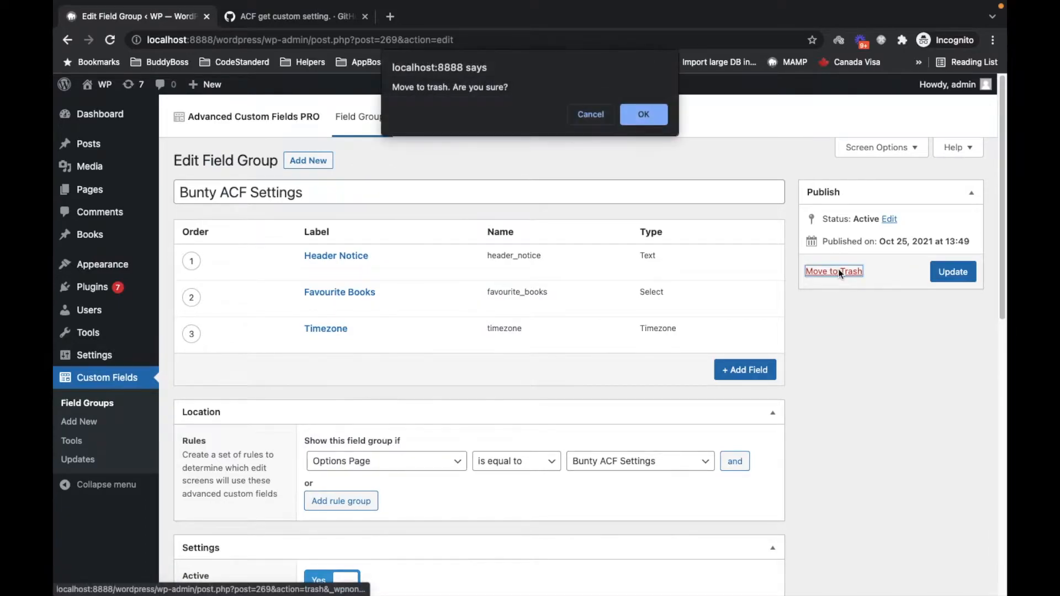
pyautogui.click(644, 114)
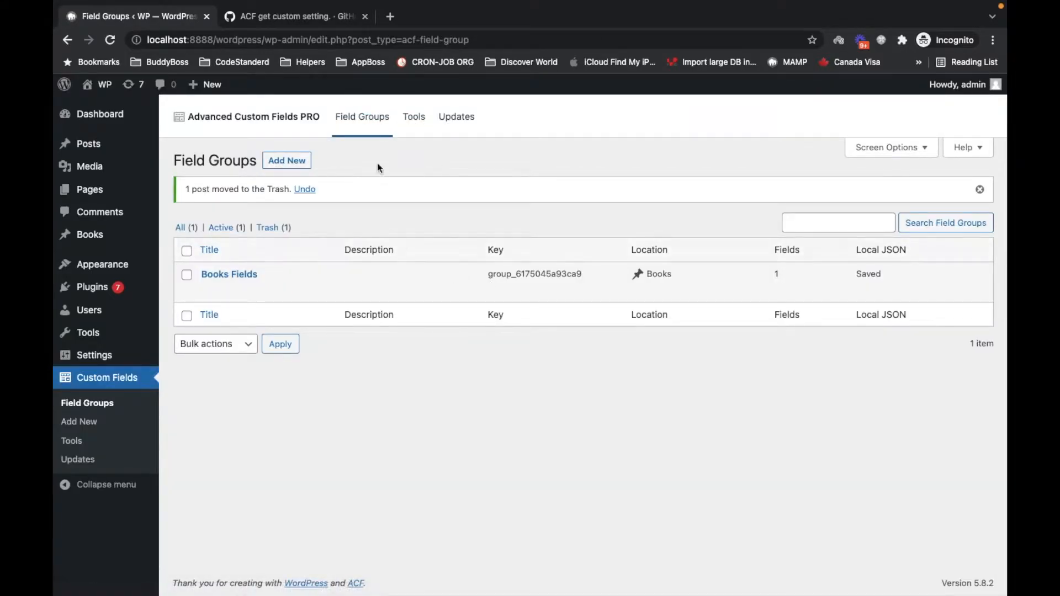
# Create a new field group titled "Global Setting" and base its location rule on Options Page
pyautogui.click(287, 160)
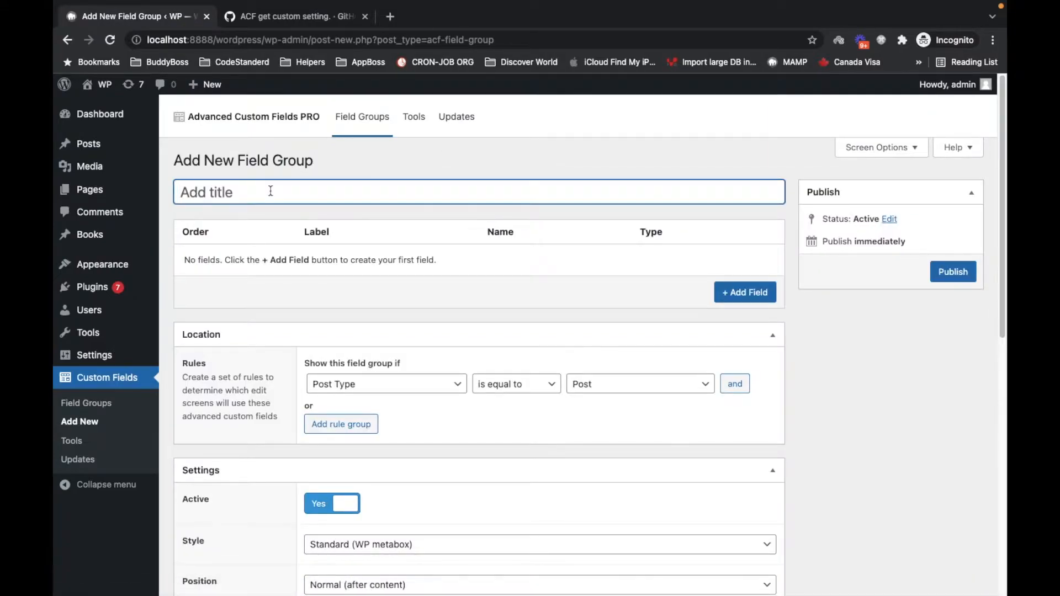
pyautogui.write('Global Setting')
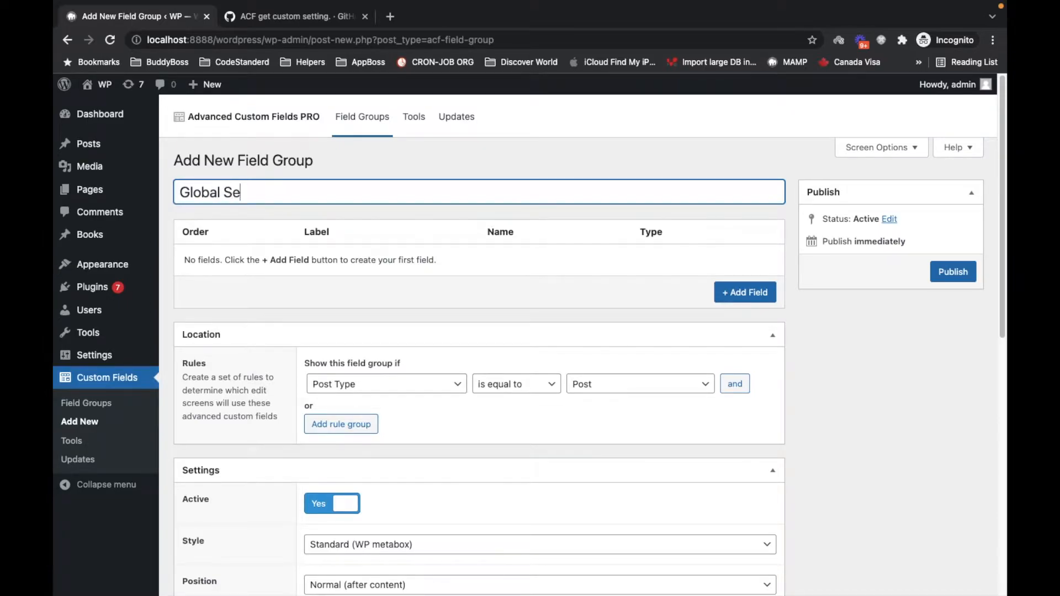
pyautogui.click(620, 383)
pyautogui.click(613, 384)
pyautogui.click(445, 386)
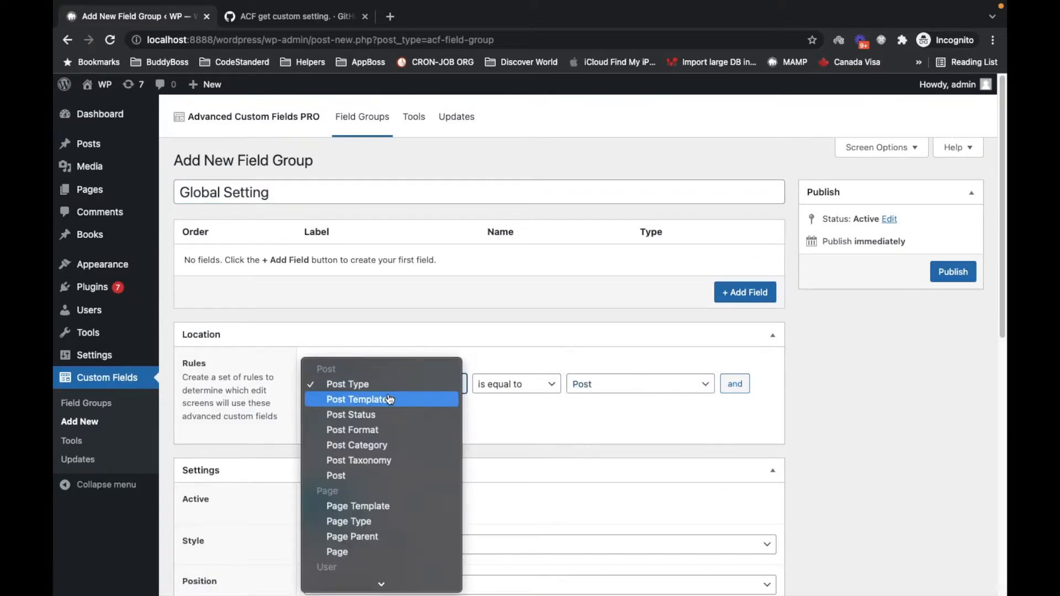
pyautogui.click(366, 588)
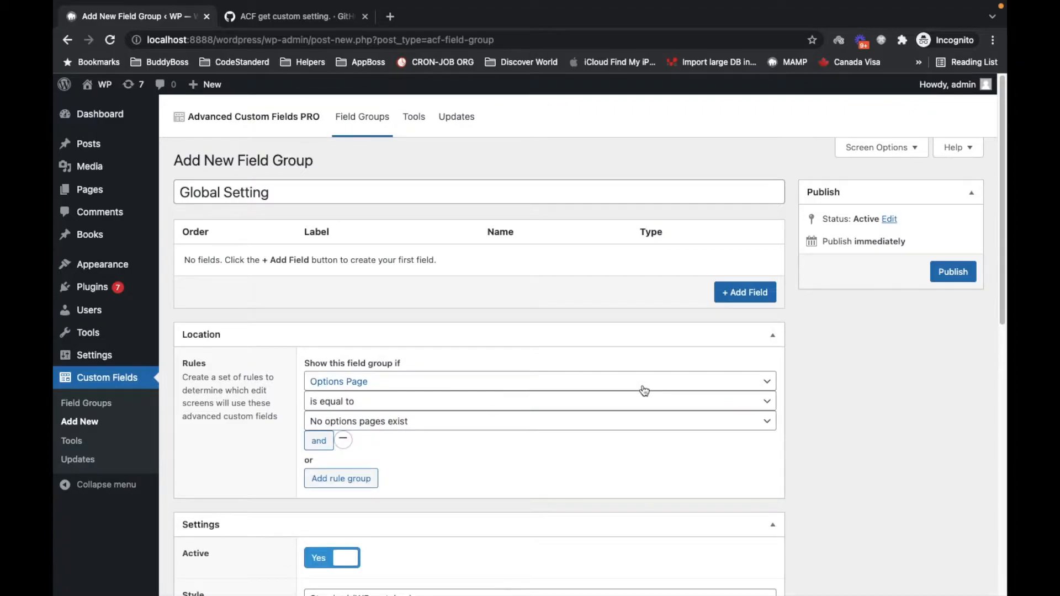
# Publish the Global Setting field group, choose Bunty ACF Settings as the options page in its location rule, and update the group
pyautogui.click(410, 422)
pyautogui.click(409, 422)
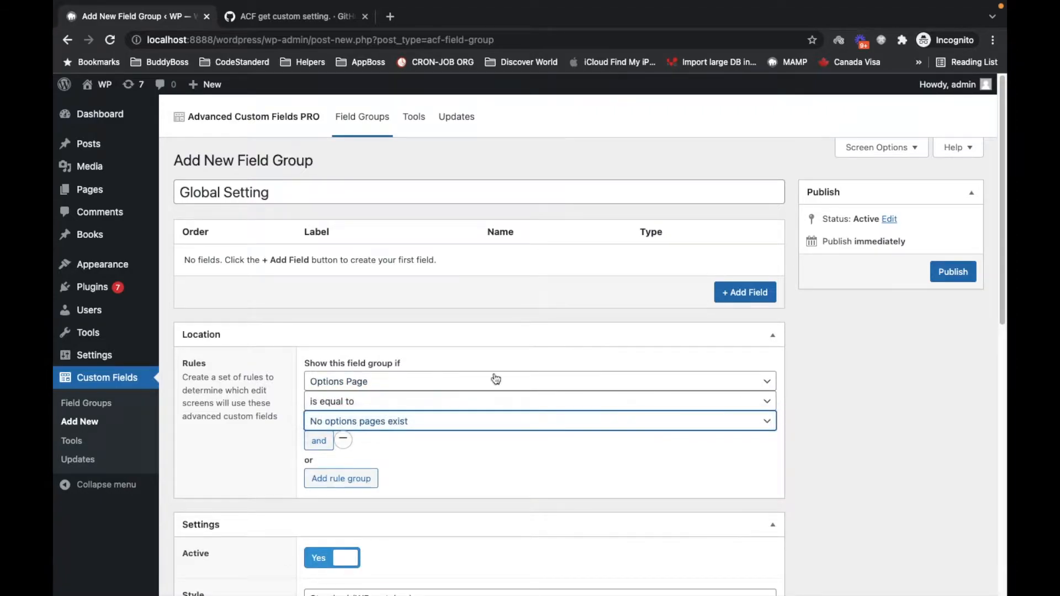
pyautogui.click(941, 274)
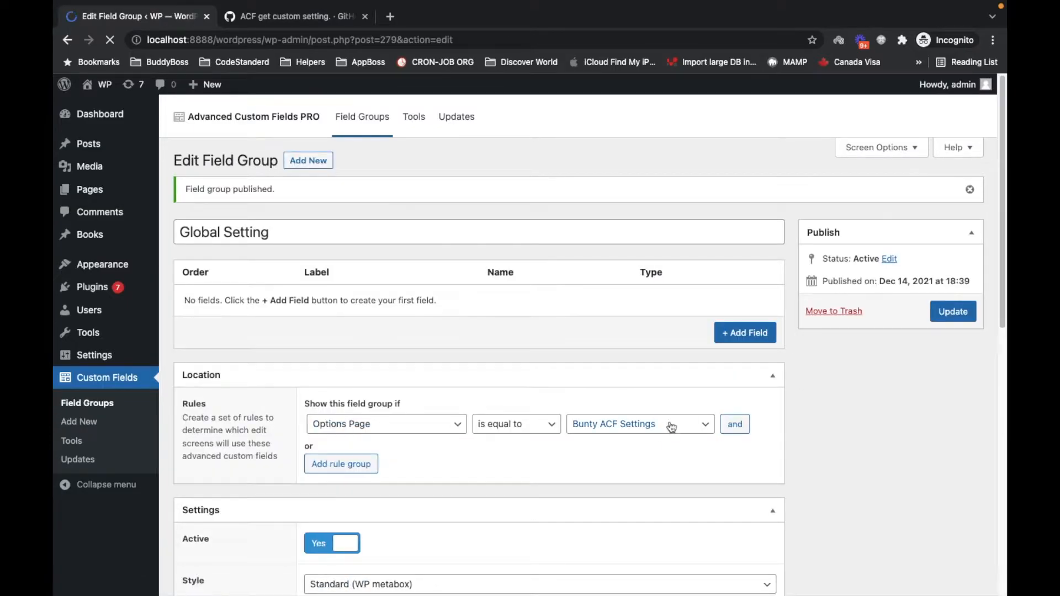
pyautogui.click(671, 427)
pyautogui.click(673, 425)
pyautogui.click(953, 311)
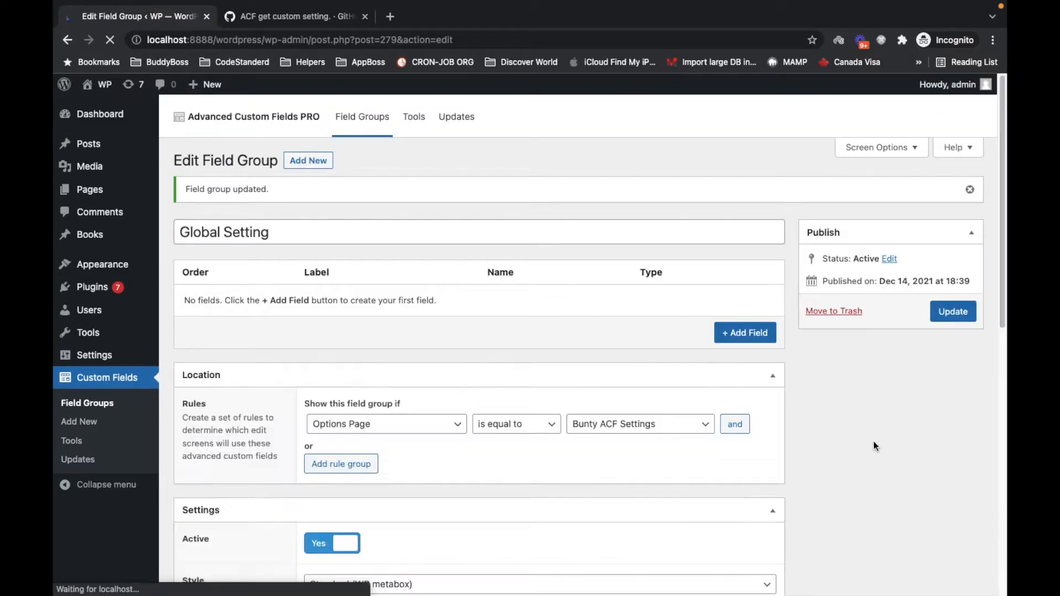
# Add a first field labelled "Posts" to the Global Setting group with the field type Tab
pyautogui.scroll(-2, 456, 254)
pyautogui.scroll(-1, 455, 251)
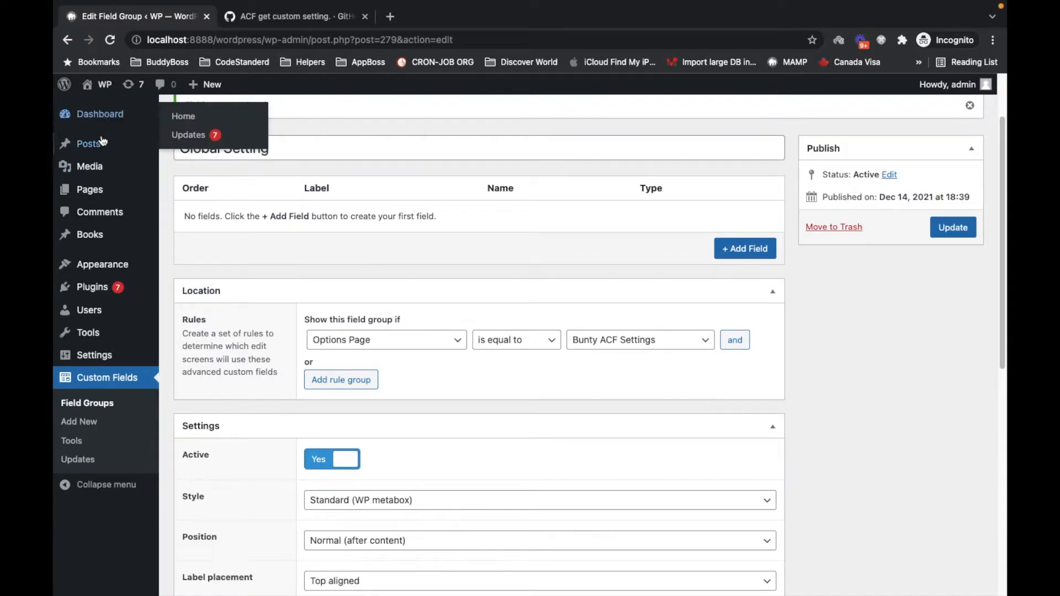
pyautogui.moveTo(107, 244)
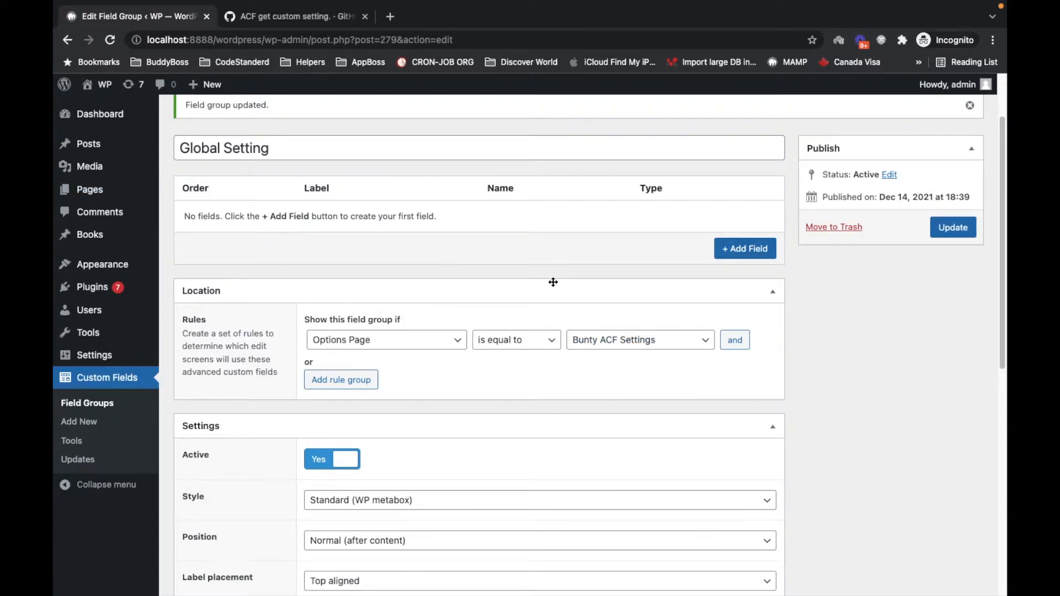
pyautogui.click(721, 247)
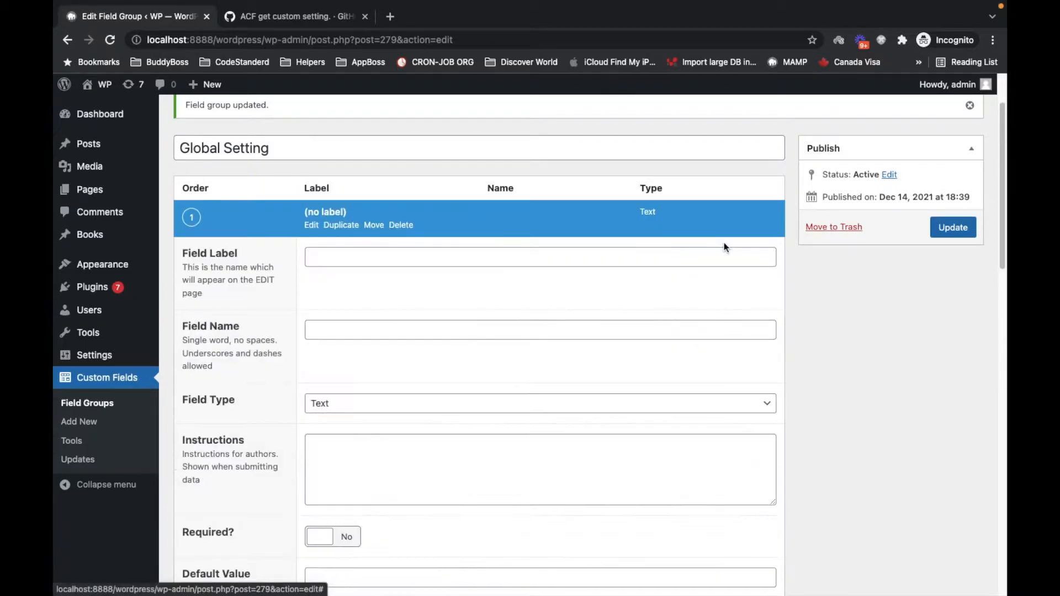
pyautogui.scroll(-2, 373, 225)
pyautogui.scroll(5, 374, 224)
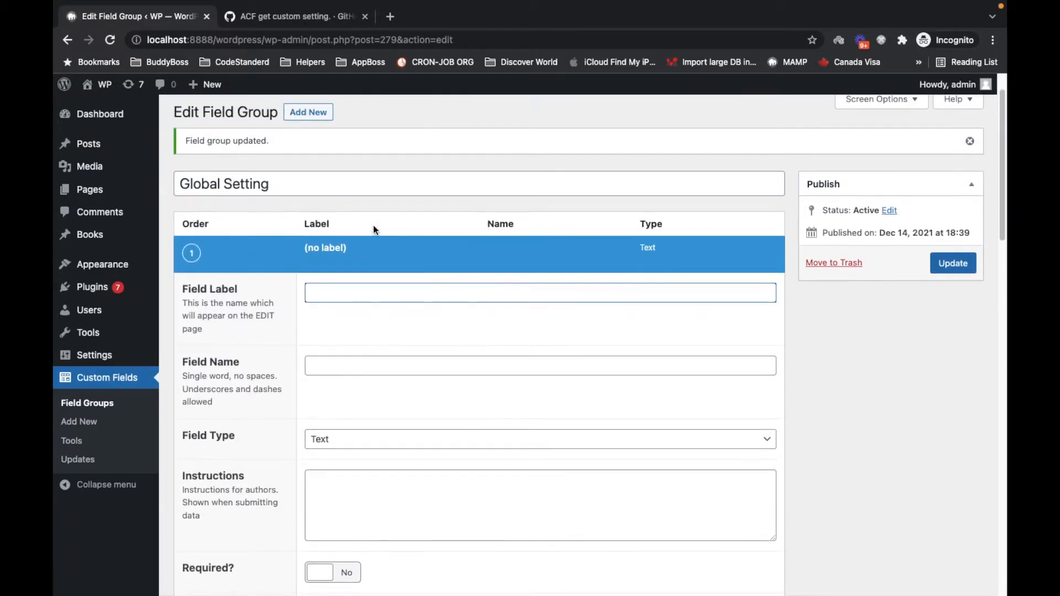
pyautogui.write('Posts')
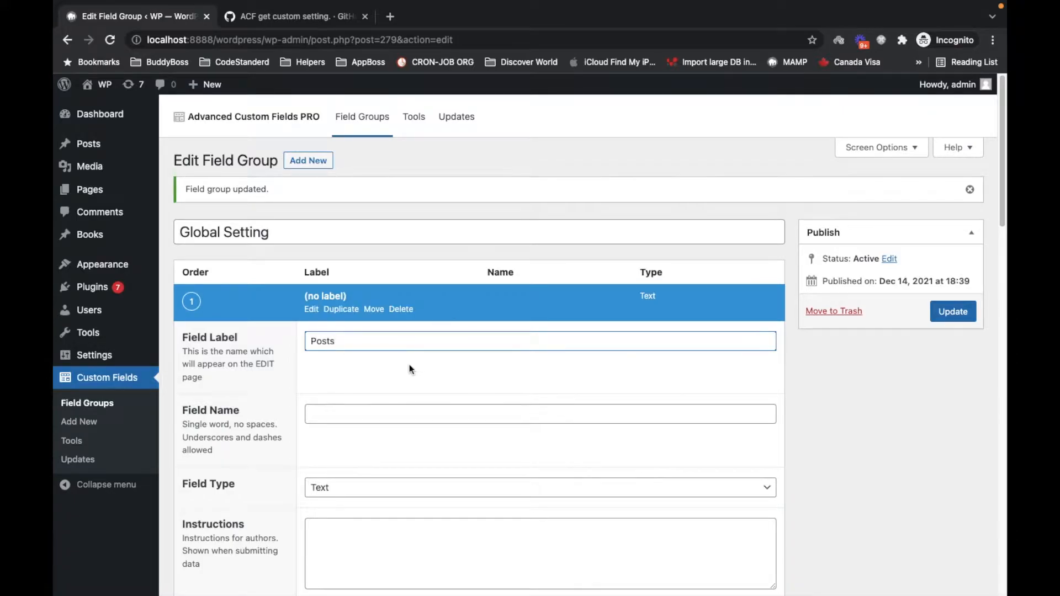
pyautogui.scroll(-3, 410, 365)
pyautogui.click(431, 347)
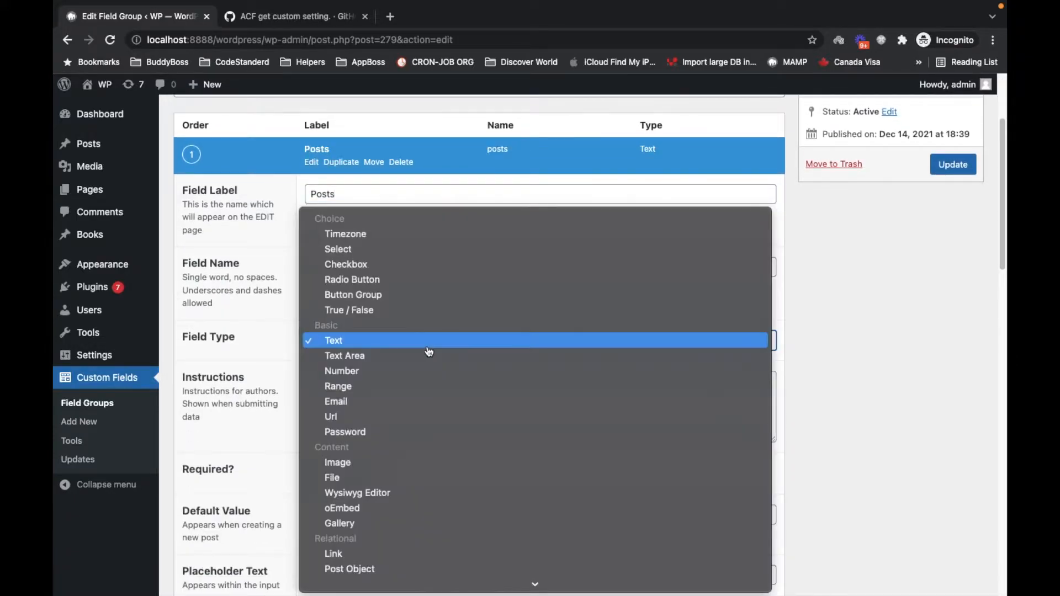
pyautogui.write('tab')
pyautogui.press('Return')
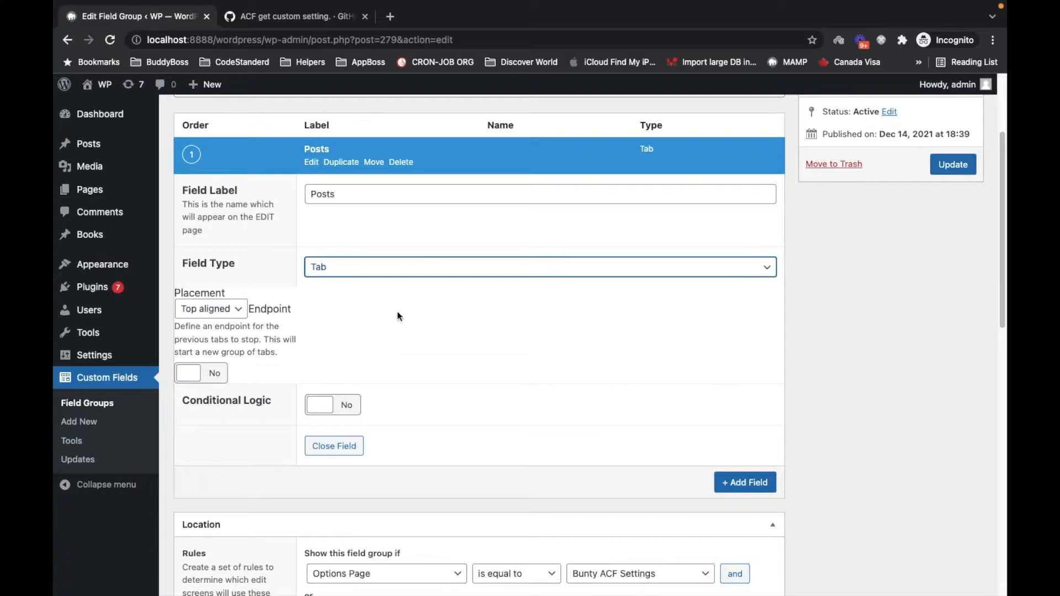
# Set the placement of the Posts tab field to Left aligned and collapse the field
pyautogui.click(237, 309)
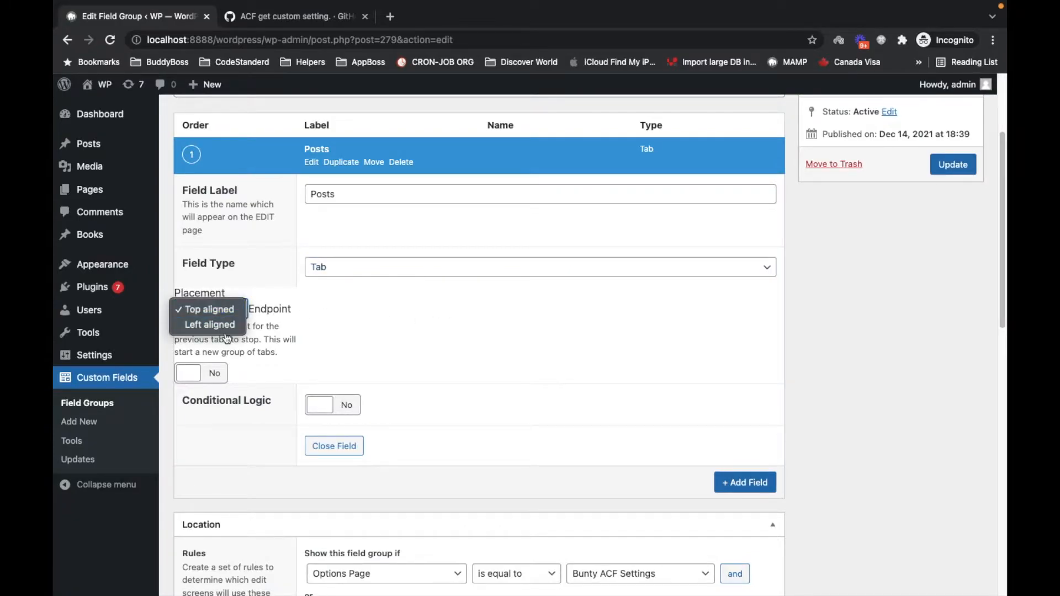
pyautogui.click(221, 326)
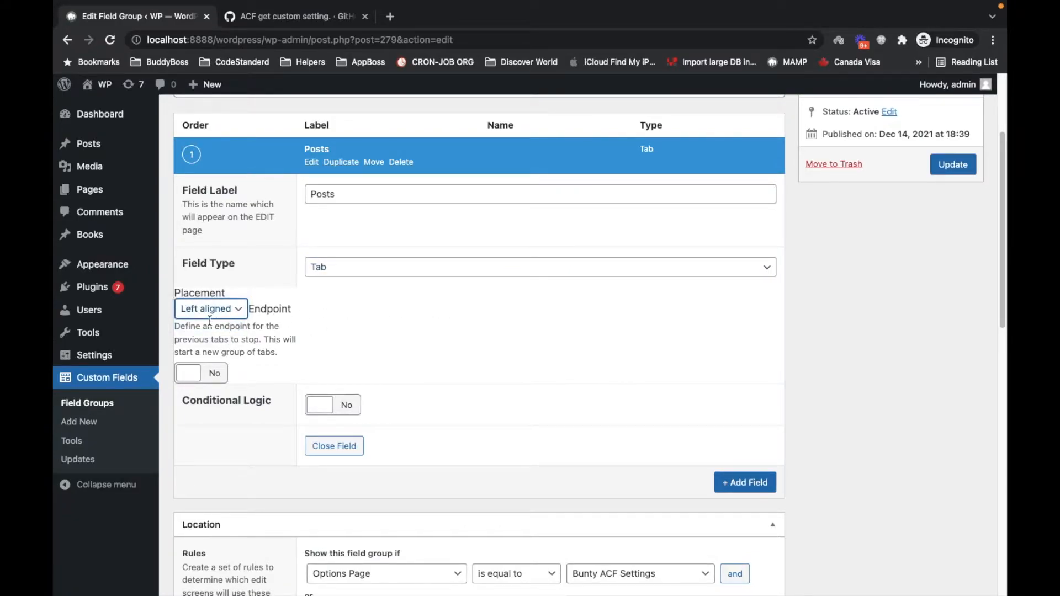
pyautogui.click(243, 310)
pyautogui.click(226, 315)
pyautogui.click(307, 156)
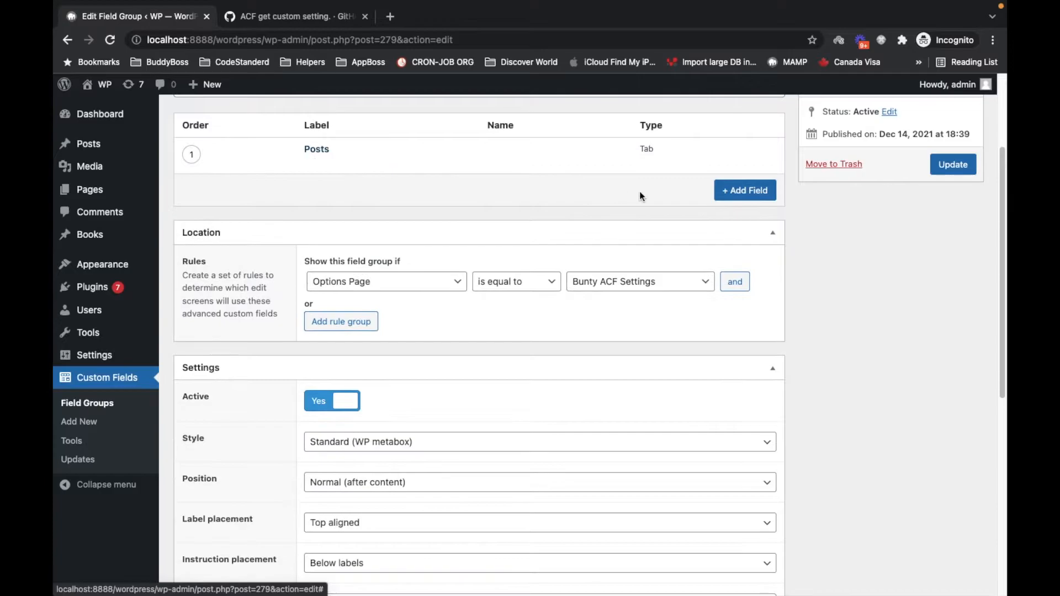
# Add a second field labelled "Books" with the field type Tab and Left aligned placement, and collapse it
pyautogui.click(745, 190)
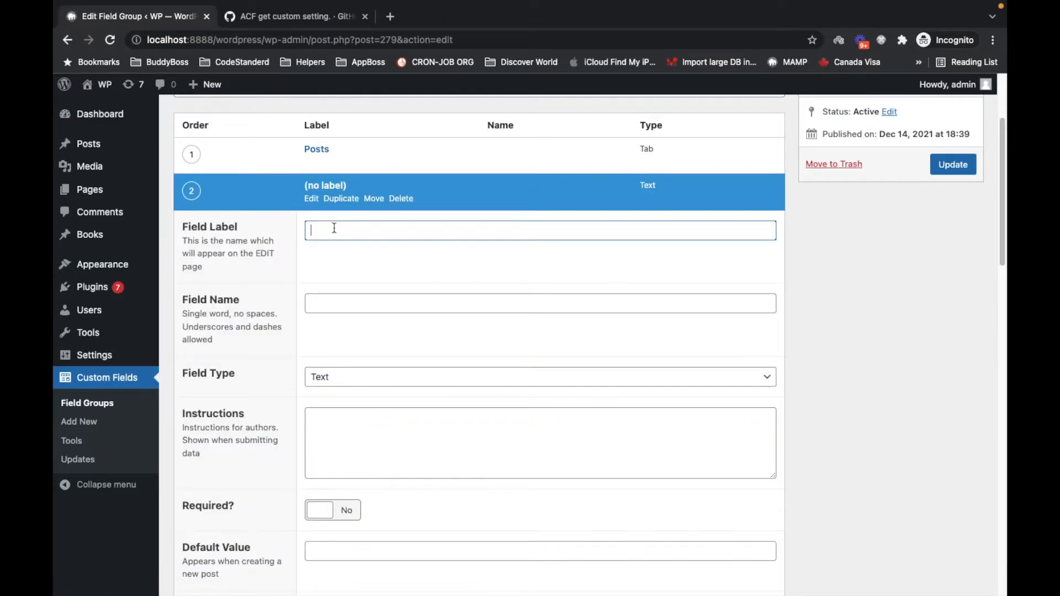
pyautogui.write('Books')
pyautogui.click(420, 256)
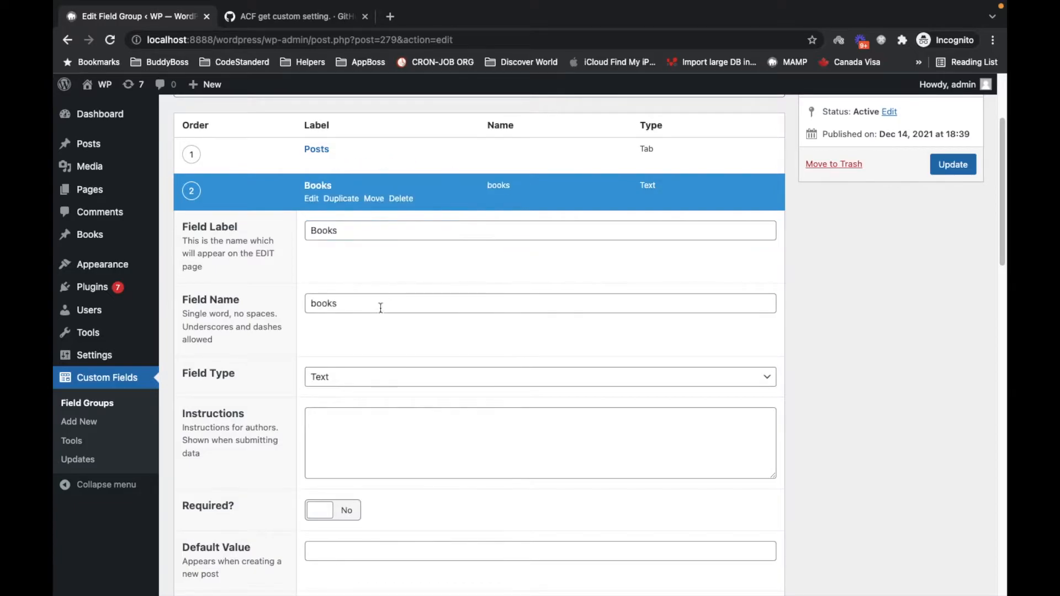
pyautogui.click(360, 378)
pyautogui.write('tab')
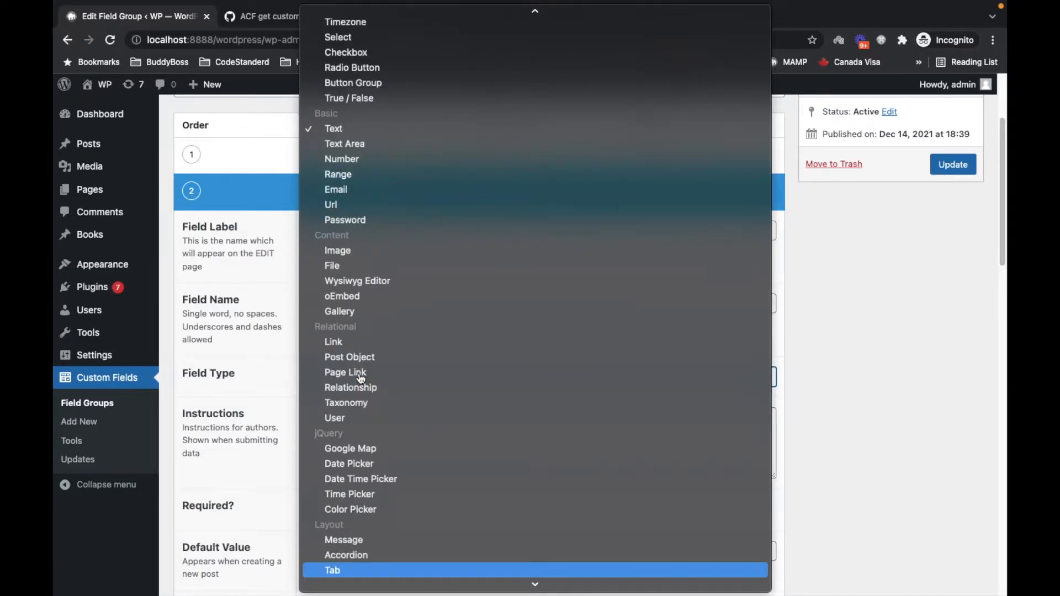
pyautogui.press('Return')
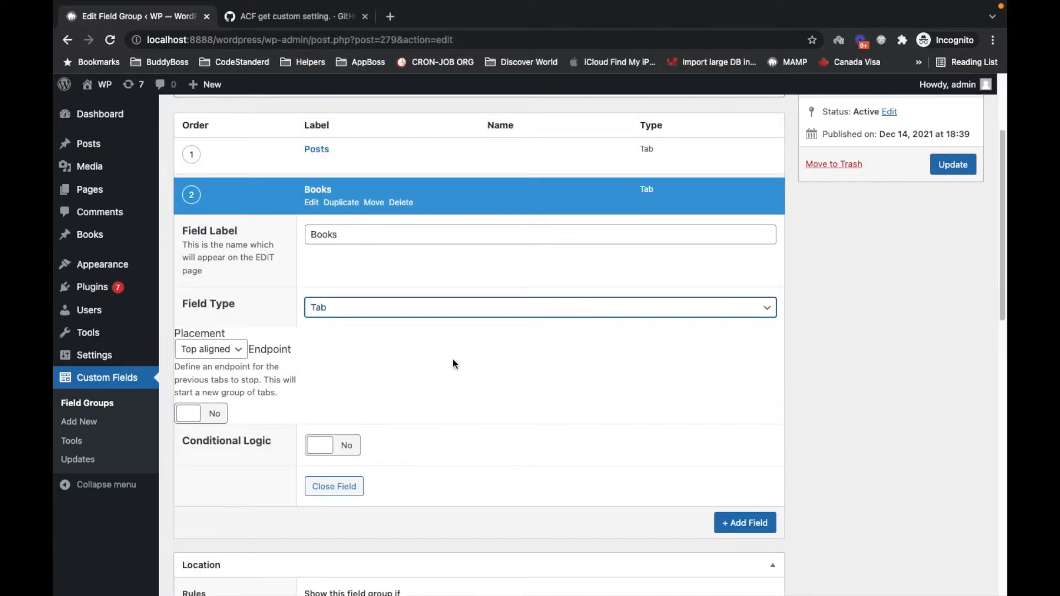
pyautogui.click(216, 351)
pyautogui.click(219, 365)
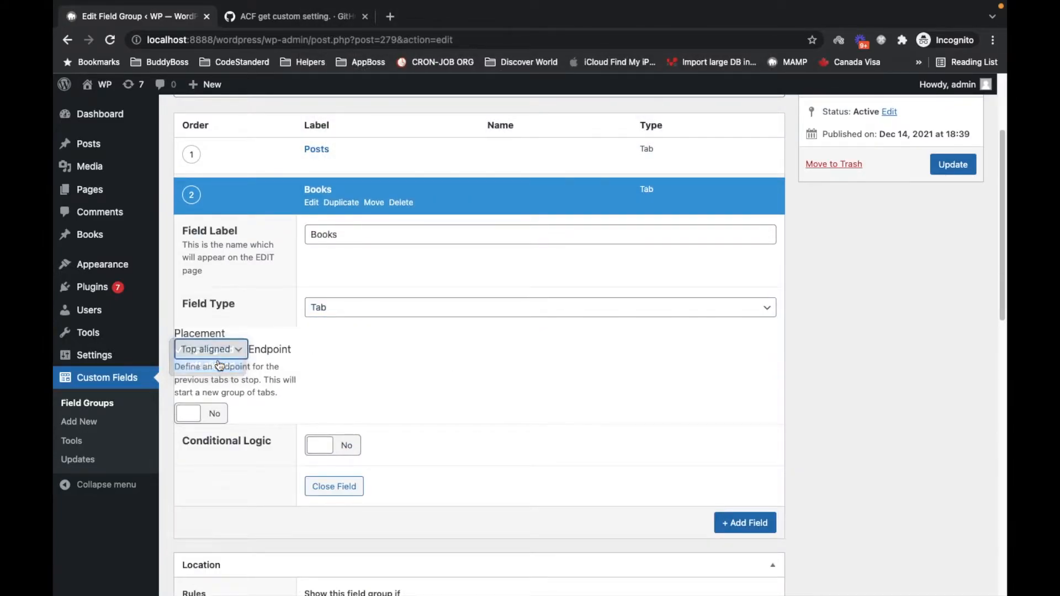
pyautogui.click(331, 190)
# Add a third field labelled "Users" with the field type Tab, and update the field group
pyautogui.click(757, 236)
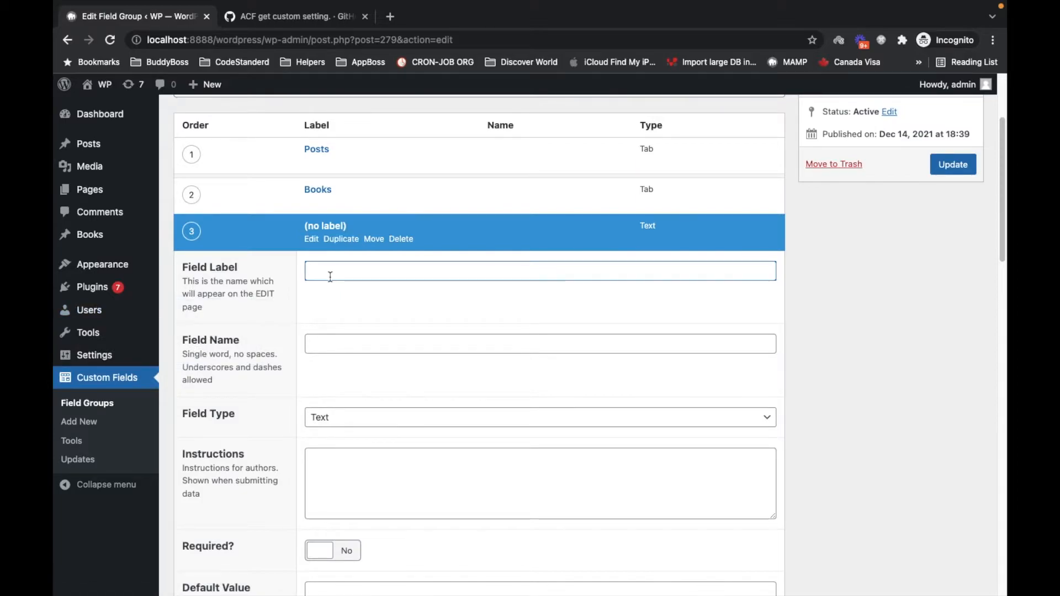
pyautogui.write('T')
pyautogui.press('BackSpace')
pyautogui.write('Users')
pyautogui.scroll(-10, 387, 429)
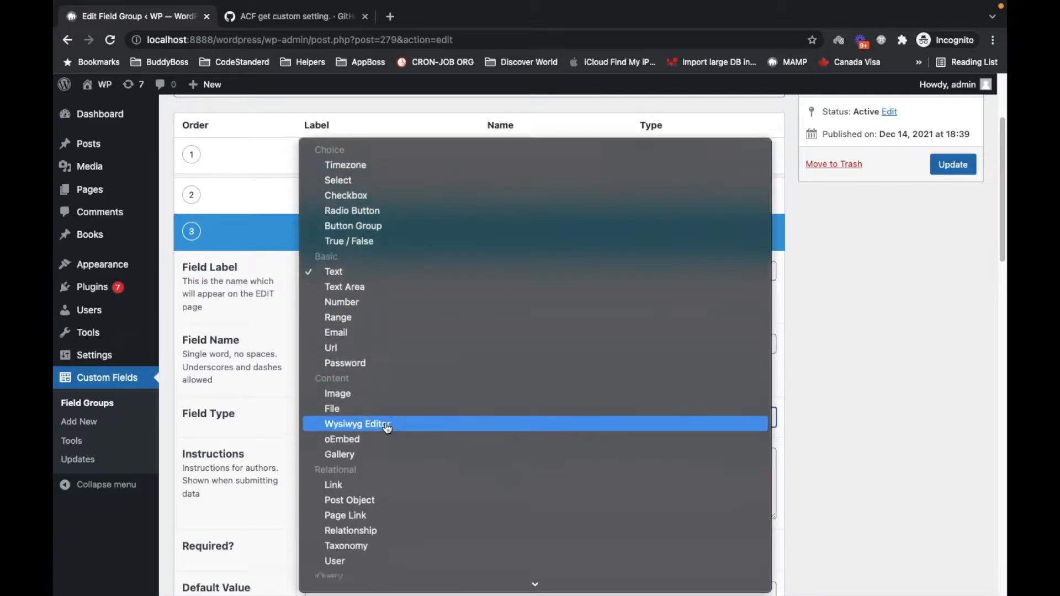
pyautogui.scroll(4, 387, 428)
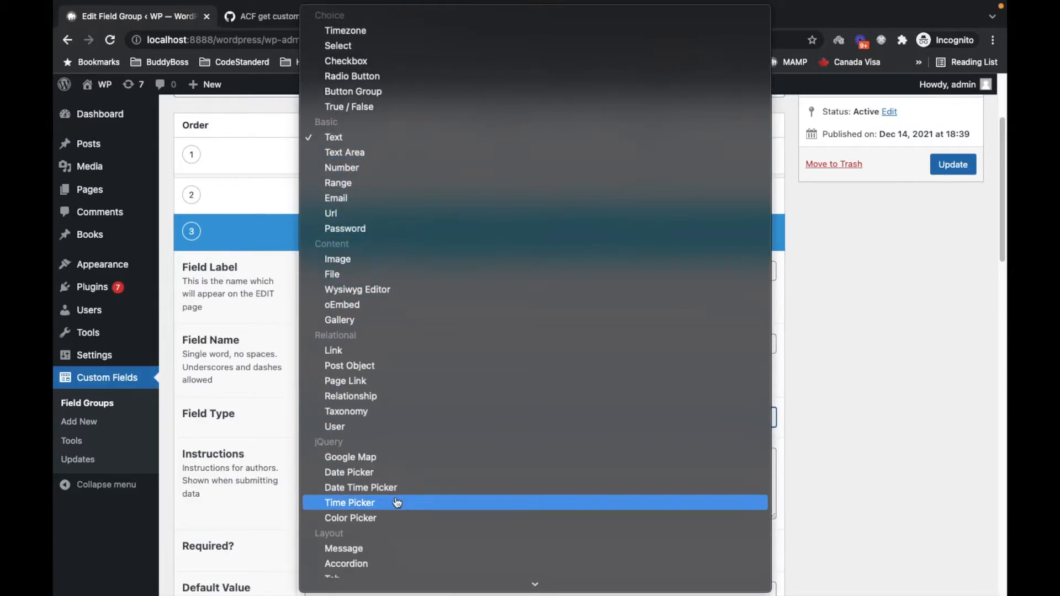
pyautogui.scroll(-2, 392, 492)
pyautogui.click(366, 524)
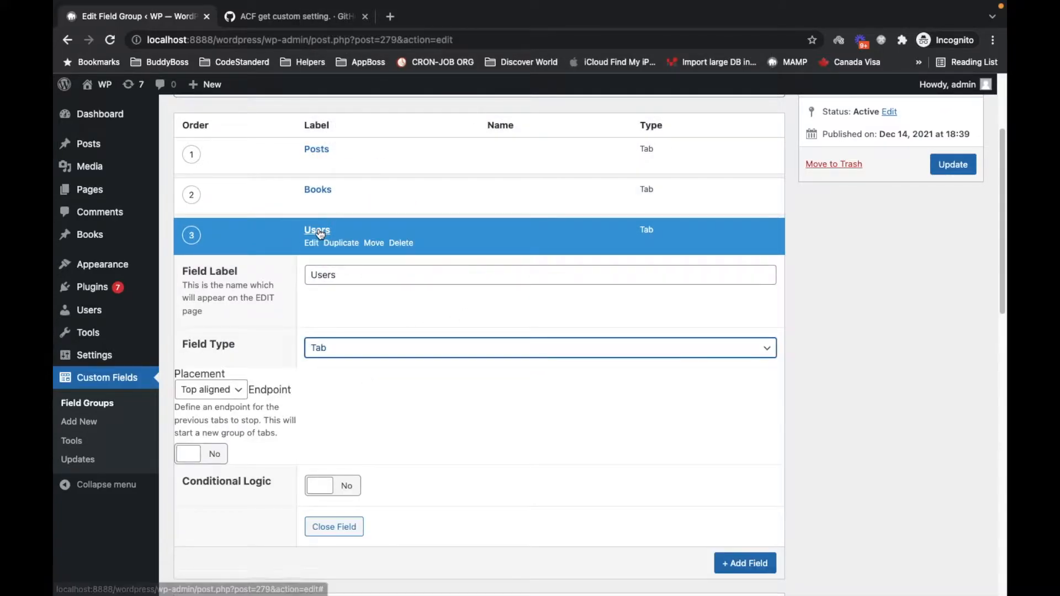
pyautogui.click(318, 232)
pyautogui.click(951, 175)
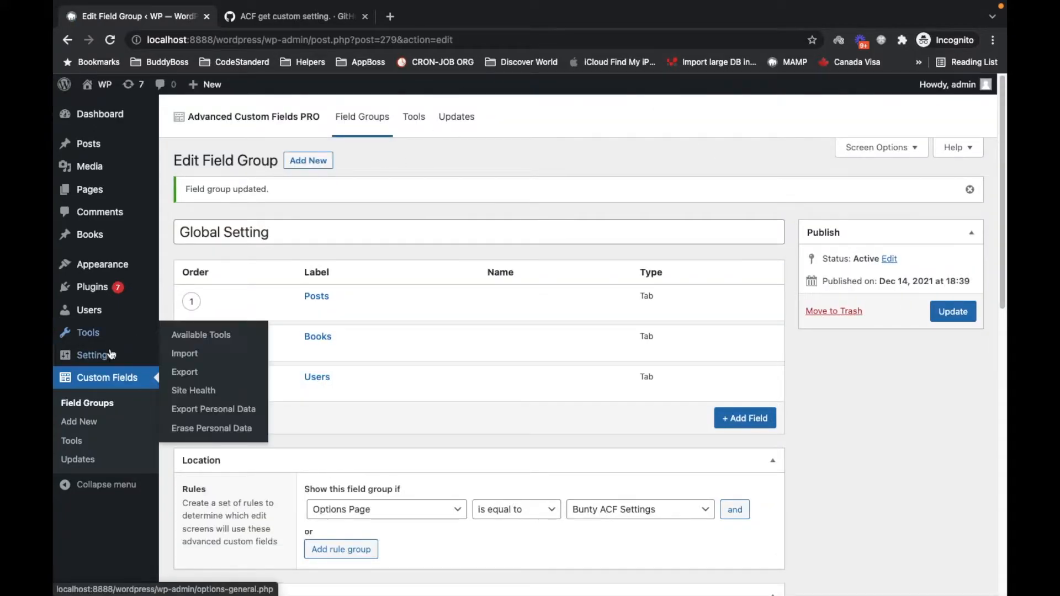
# Open the Bunty ACF Settings page in a new browser tab and check the Posts, Books and Users tabs
pyautogui.moveTo(94, 355)
pyautogui.keyDown('super'); pyautogui.click(209, 518); pyautogui.keyUp('super')
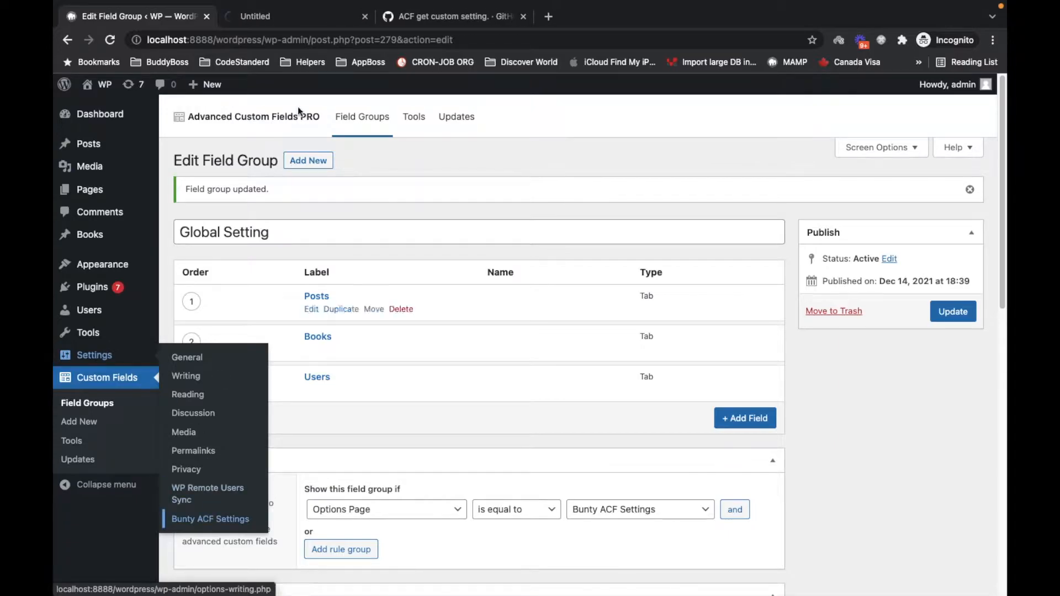
pyautogui.click(286, 17)
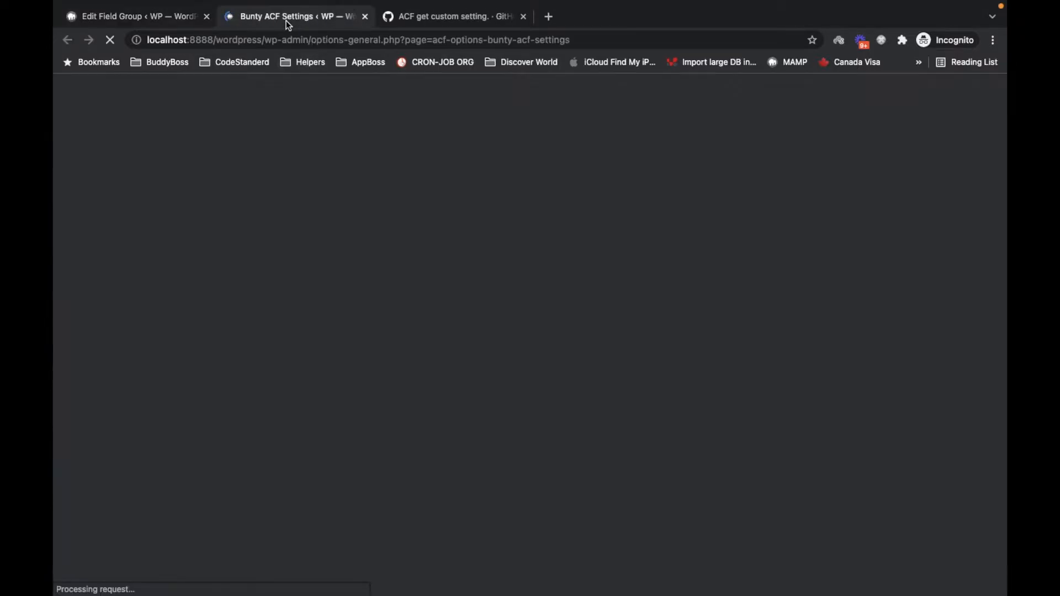
pyautogui.click(217, 201)
pyautogui.click(218, 227)
pyautogui.click(220, 176)
pyautogui.click(219, 203)
pyautogui.click(219, 227)
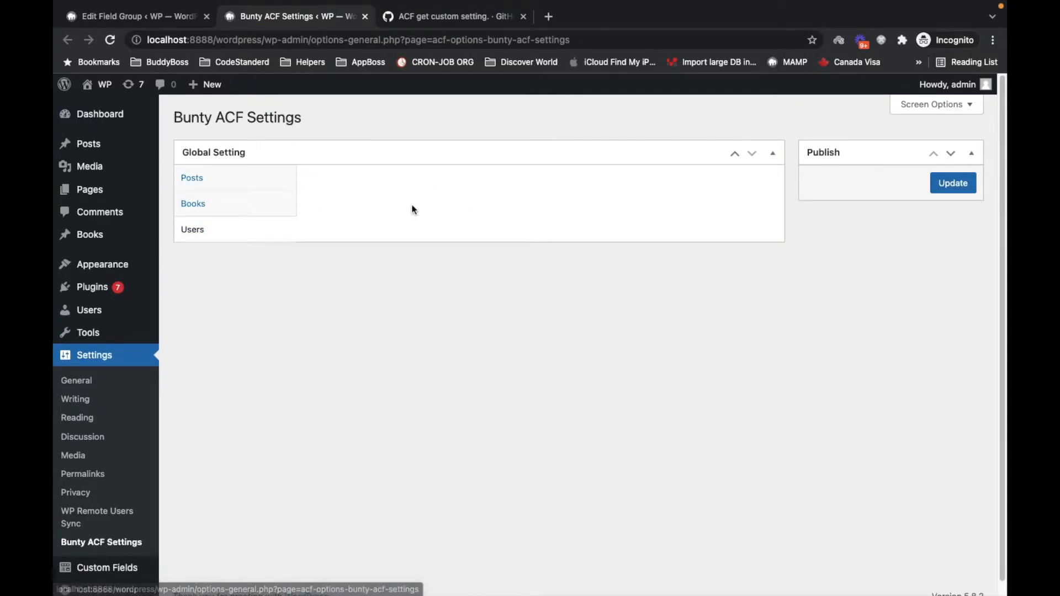
# Compare the Posts and Books tabs on the Bunty ACF Settings page with the Posts tab field's settings in the field group
pyautogui.click(252, 184)
pyautogui.click(235, 216)
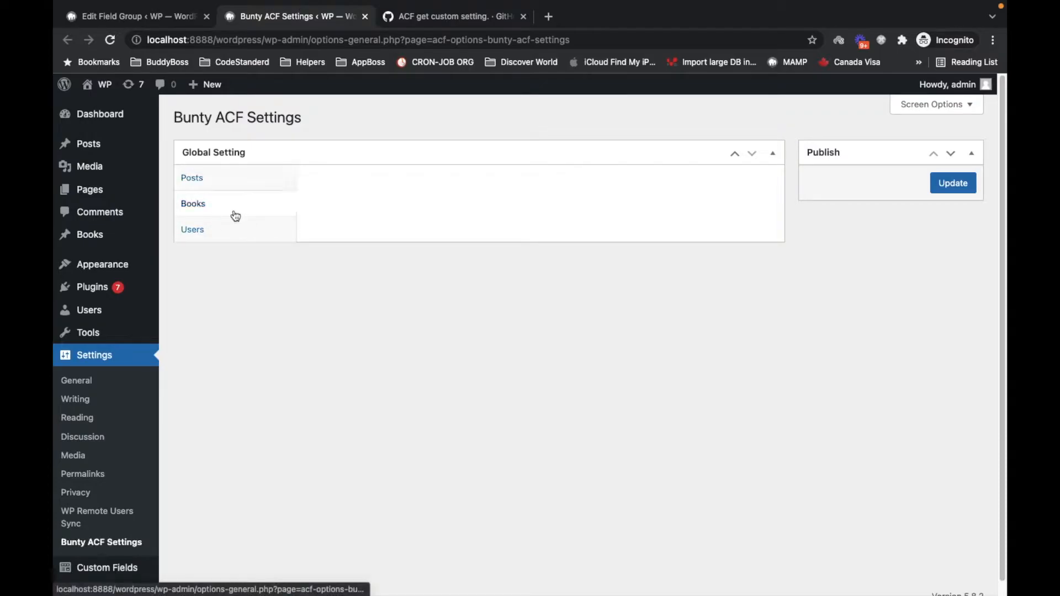
pyautogui.click(156, 20)
pyautogui.click(324, 299)
pyautogui.scroll(-3, 343, 332)
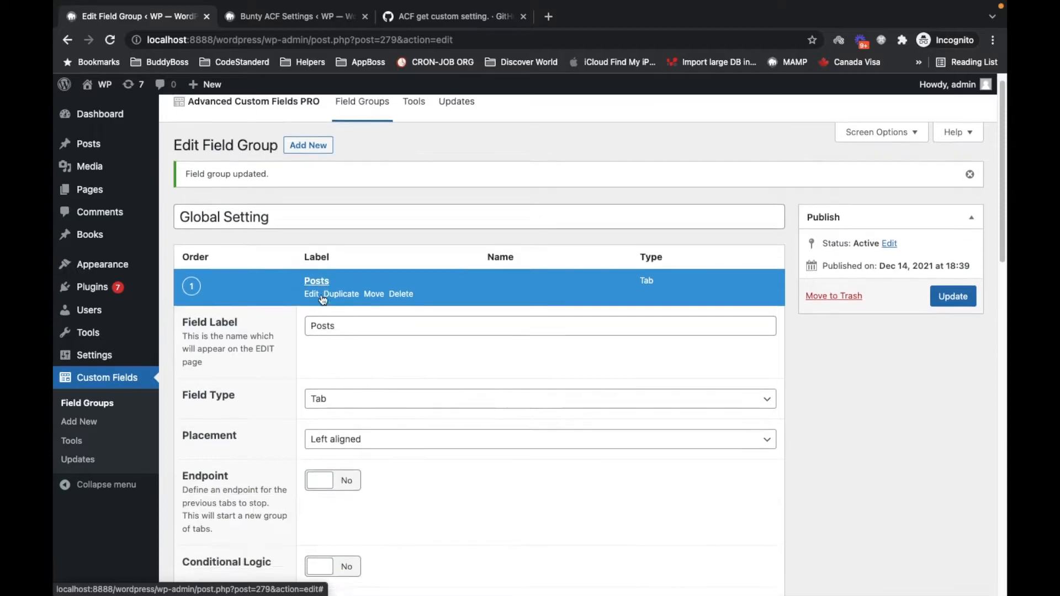
pyautogui.click(296, 17)
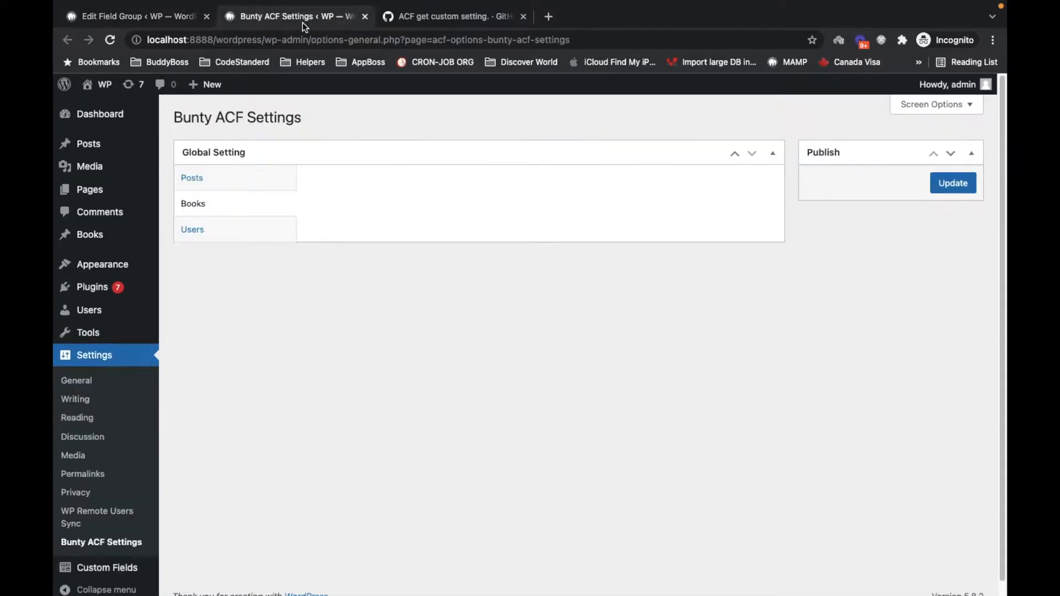
pyautogui.scroll(-1, 185, 449)
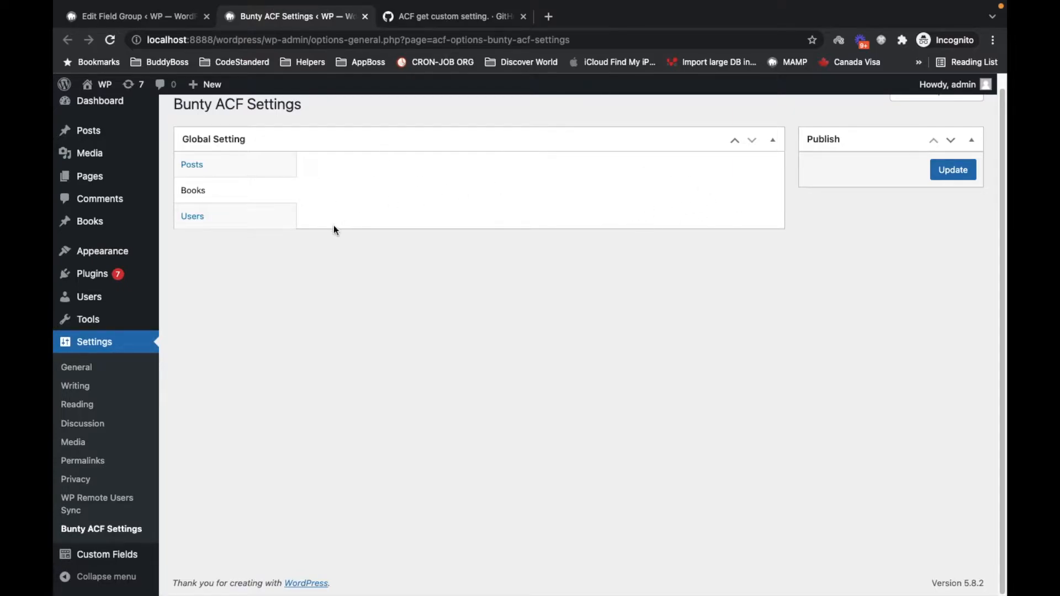
pyautogui.click(160, 21)
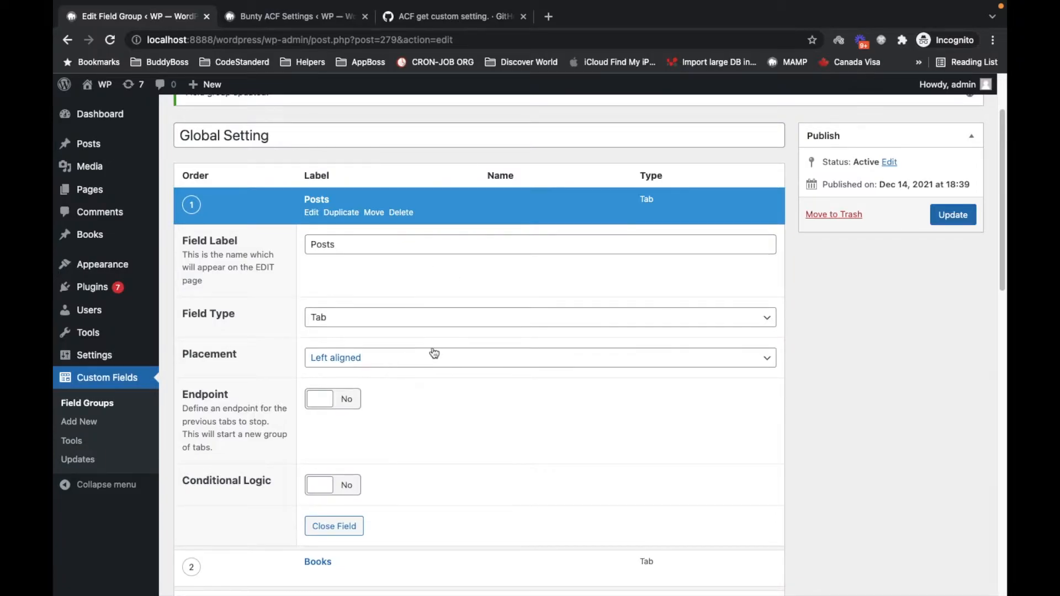
pyautogui.click(318, 200)
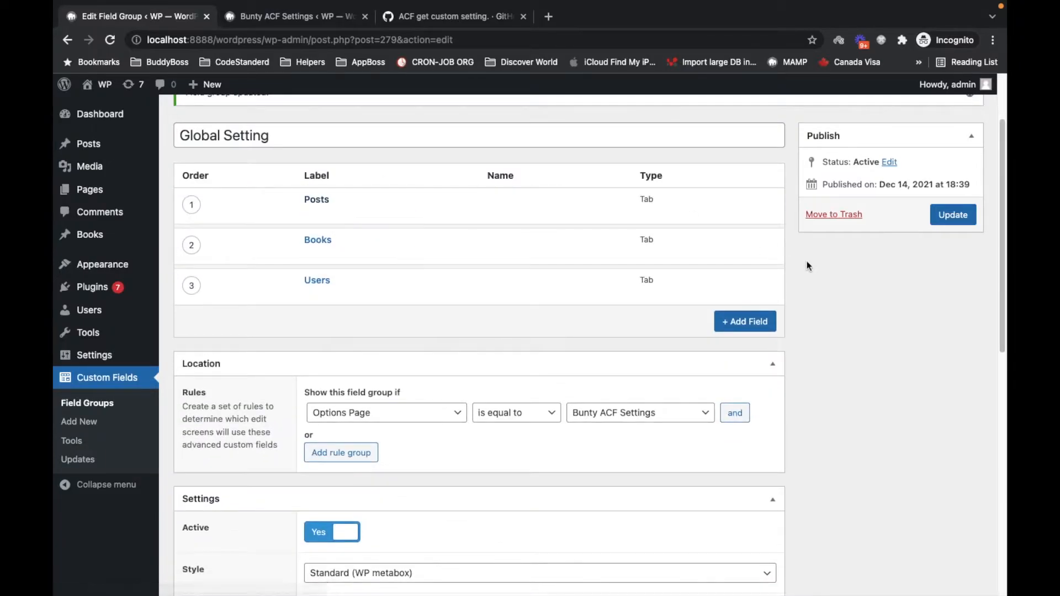
pyautogui.scroll(1, 901, 299)
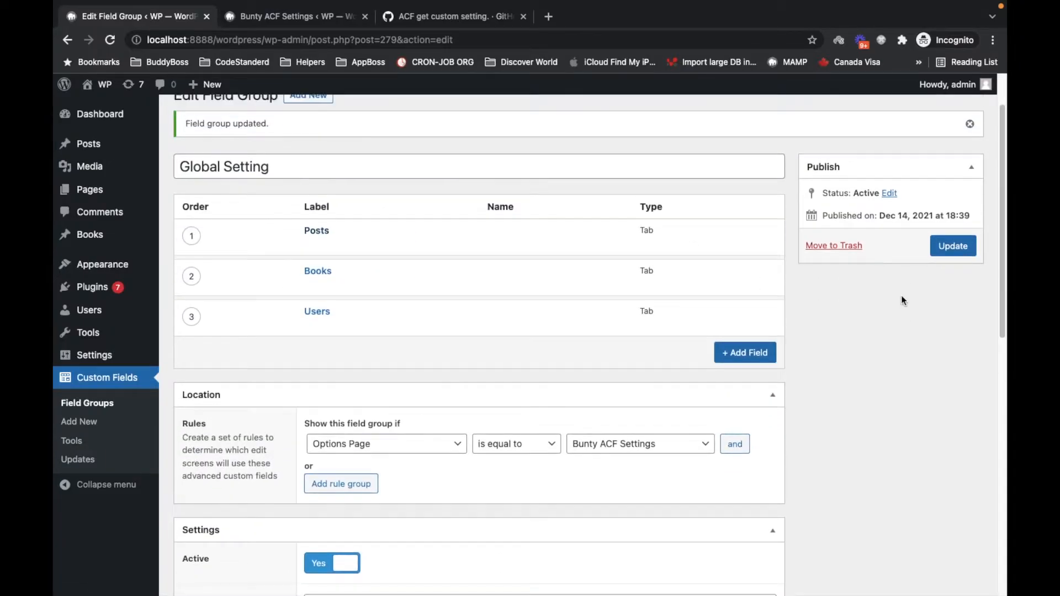
# Add a field labelled "Posts Setting" with the field type Group to the Global Setting field group, and collapse it
pyautogui.click(751, 351)
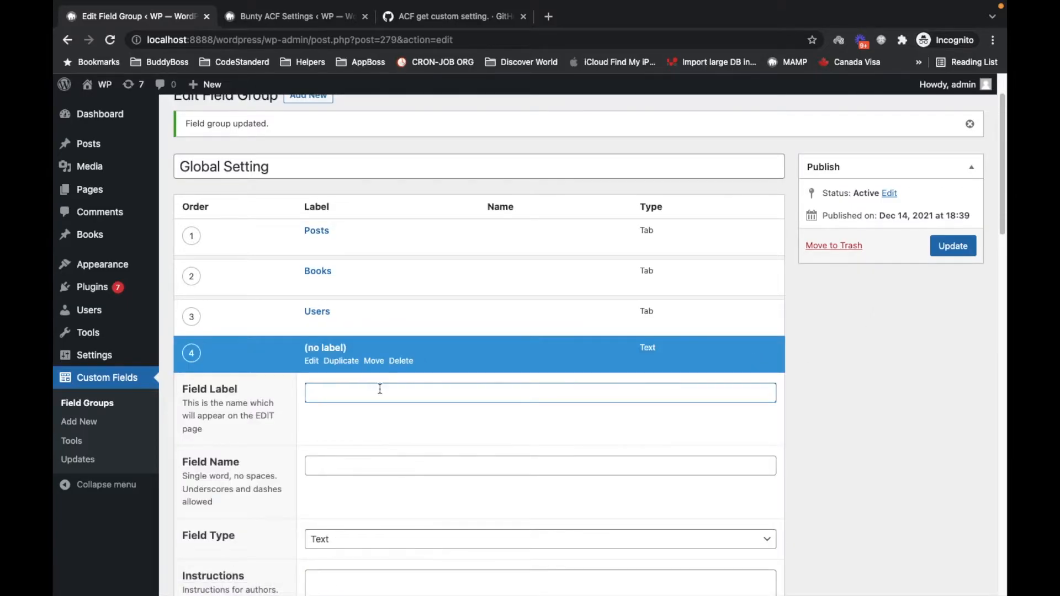
pyautogui.write('Posts Setting')
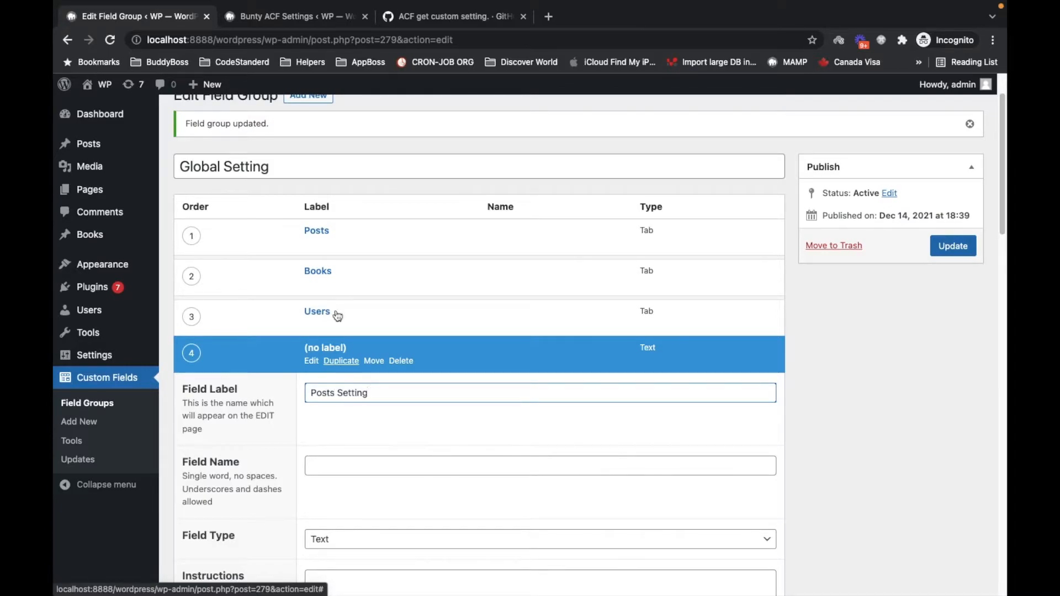
pyautogui.scroll(-4, 509, 447)
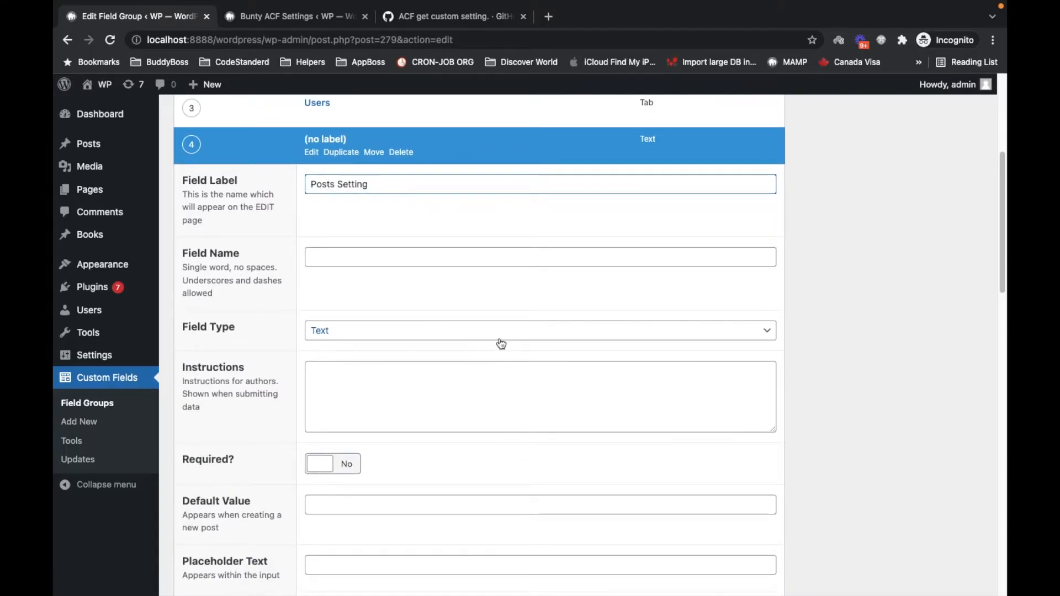
pyautogui.click(501, 340)
pyautogui.scroll(-5, 502, 344)
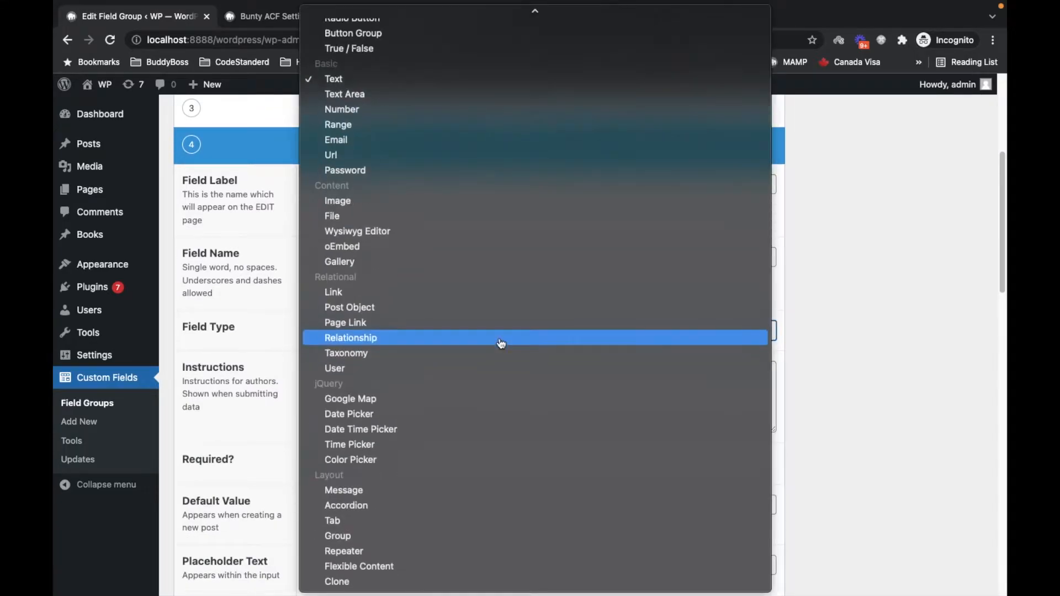
pyautogui.click(416, 535)
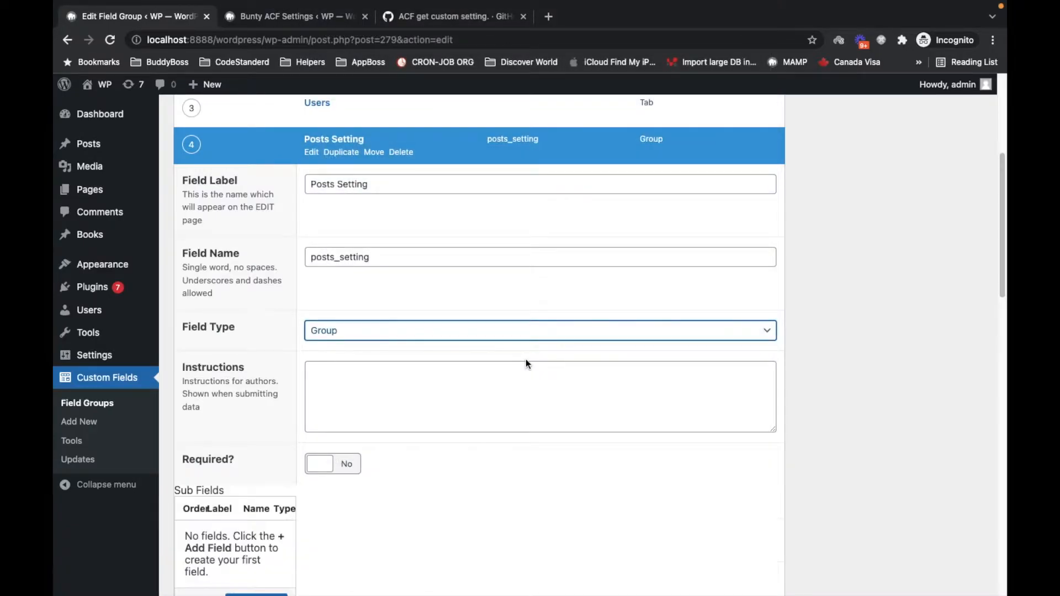
pyautogui.scroll(1, 525, 359)
pyautogui.scroll(-6, 509, 293)
pyautogui.scroll(7, 509, 293)
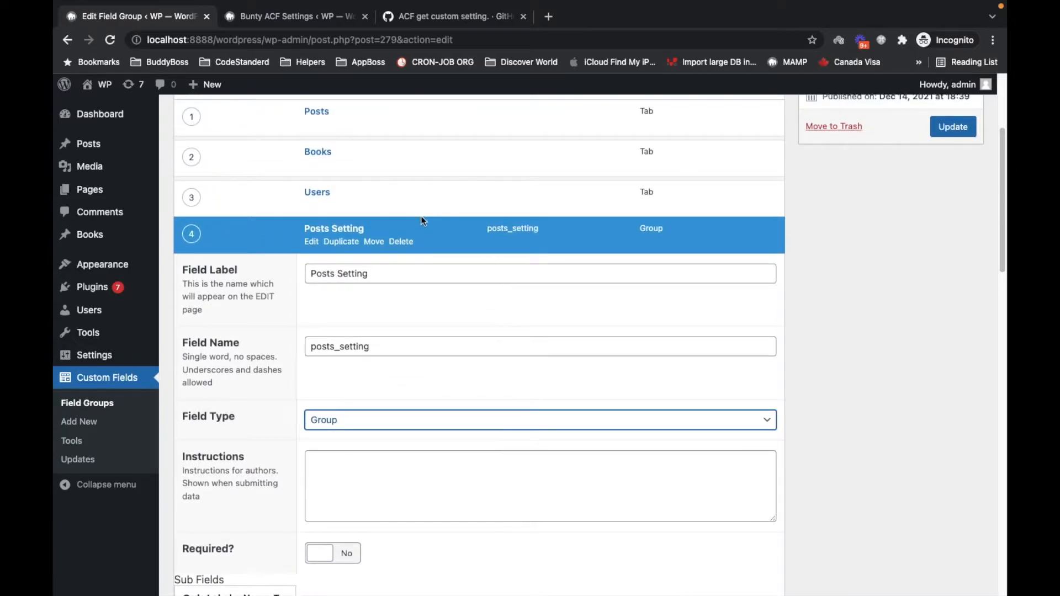
pyautogui.click(354, 225)
pyautogui.scroll(4, 597, 323)
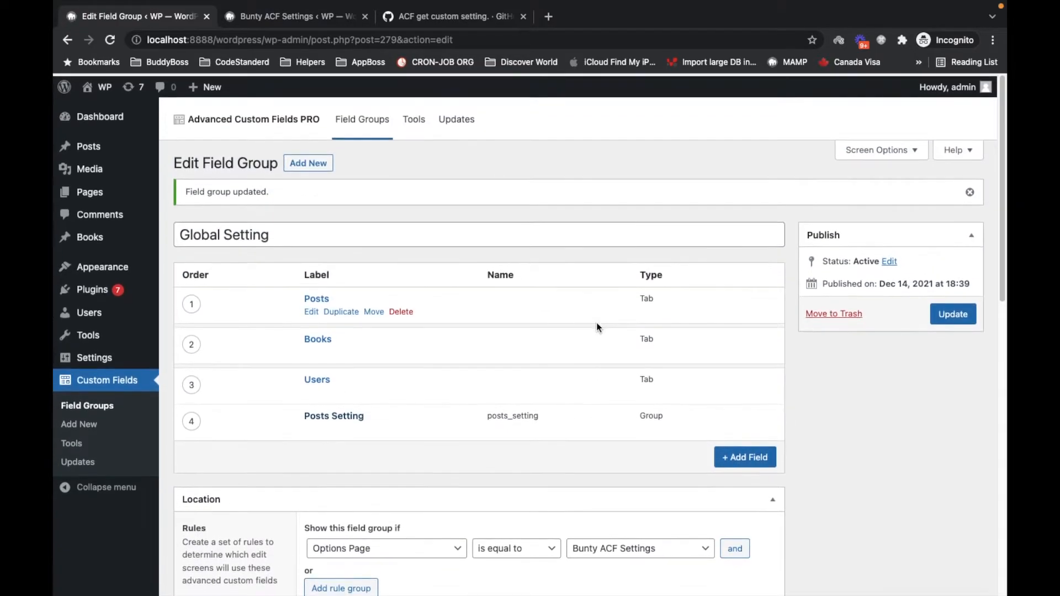
# Move the Posts Setting group directly below the Posts tab field and update the field group
pyautogui.moveTo(189, 419); pyautogui.dragTo(189, 338)
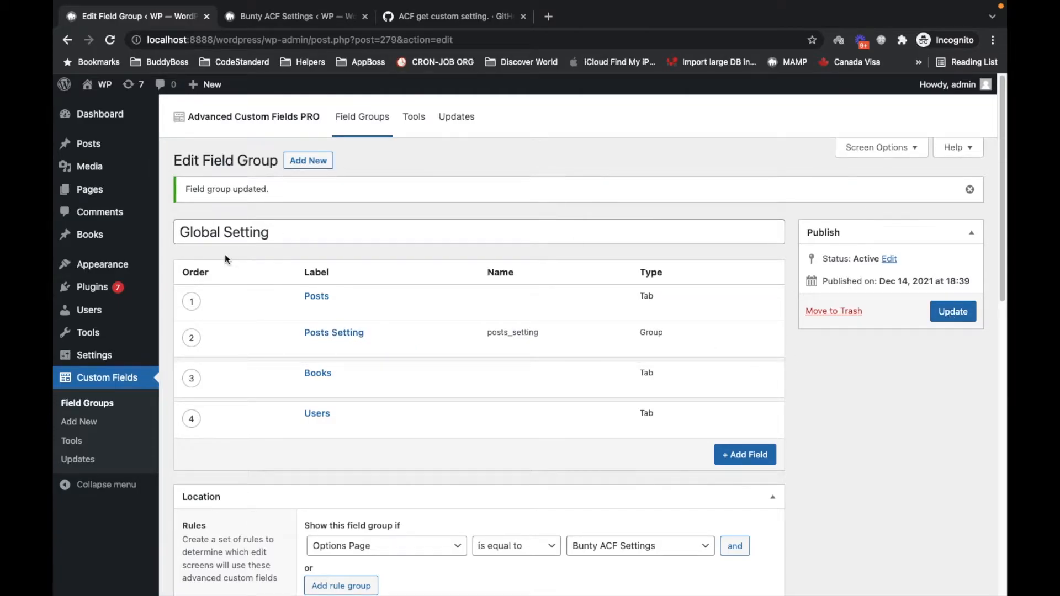
pyautogui.click(313, 335)
pyautogui.scroll(-10, 309, 336)
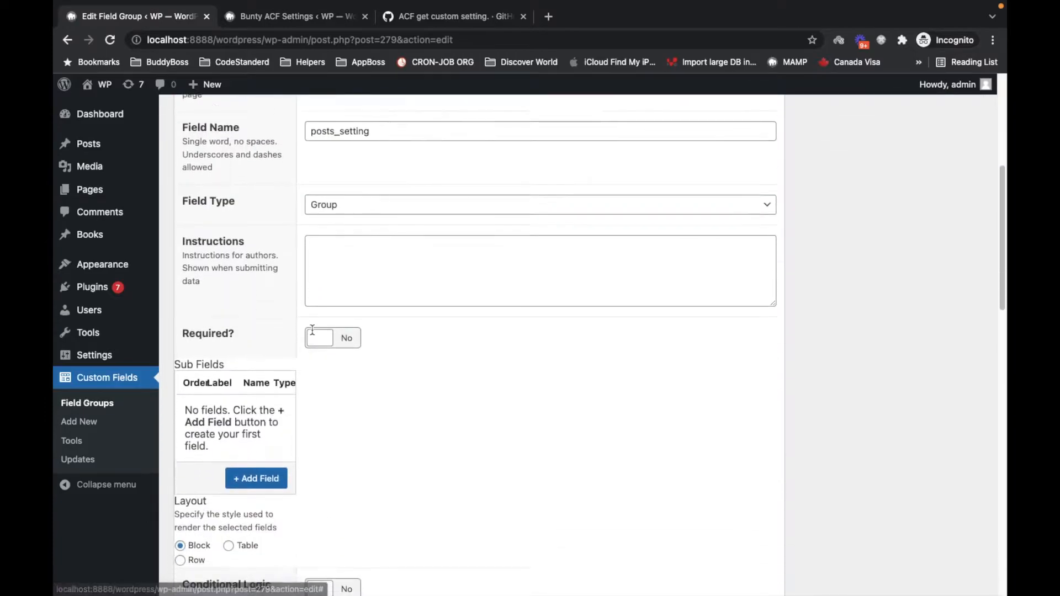
pyautogui.scroll(10, 459, 339)
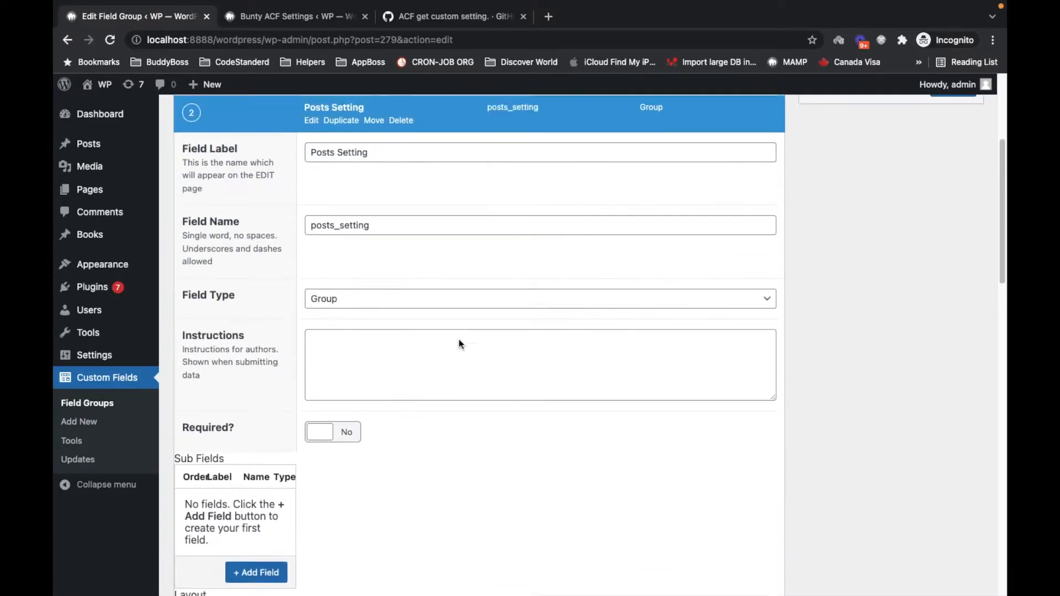
pyautogui.click(957, 319)
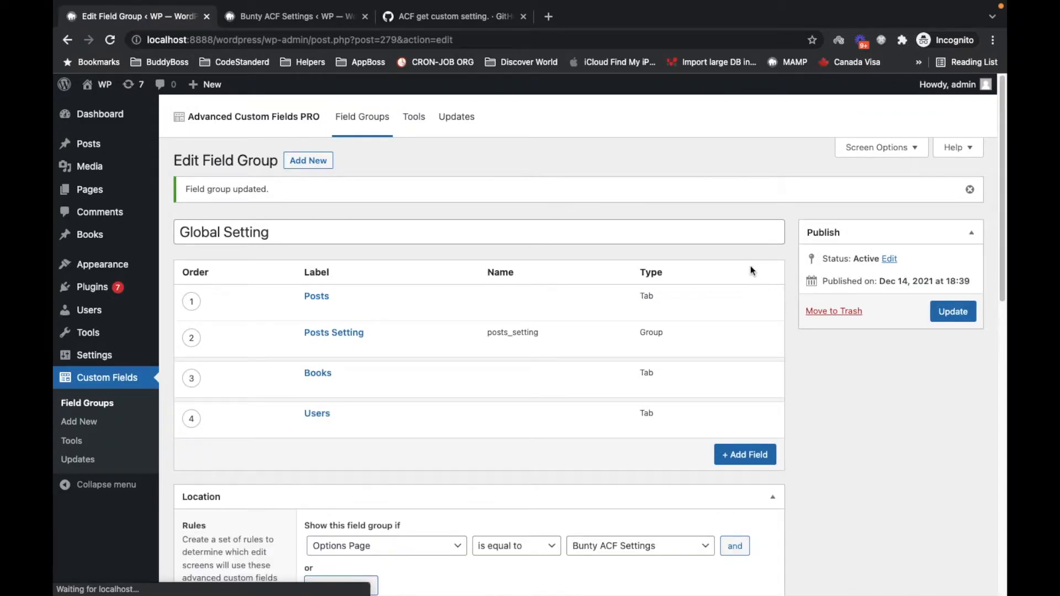
# Check the Sub Fields and Layout settings of the Posts Setting group, and collapse the field
pyautogui.scroll(-1, 578, 196)
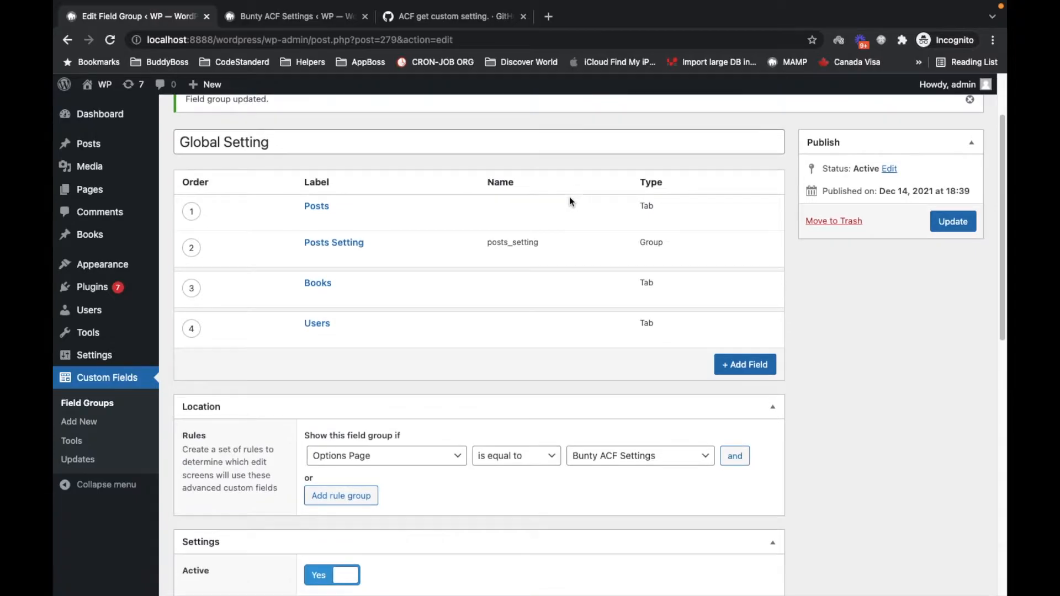
pyautogui.click(325, 243)
pyautogui.scroll(-3, 324, 244)
pyautogui.scroll(-3, 323, 238)
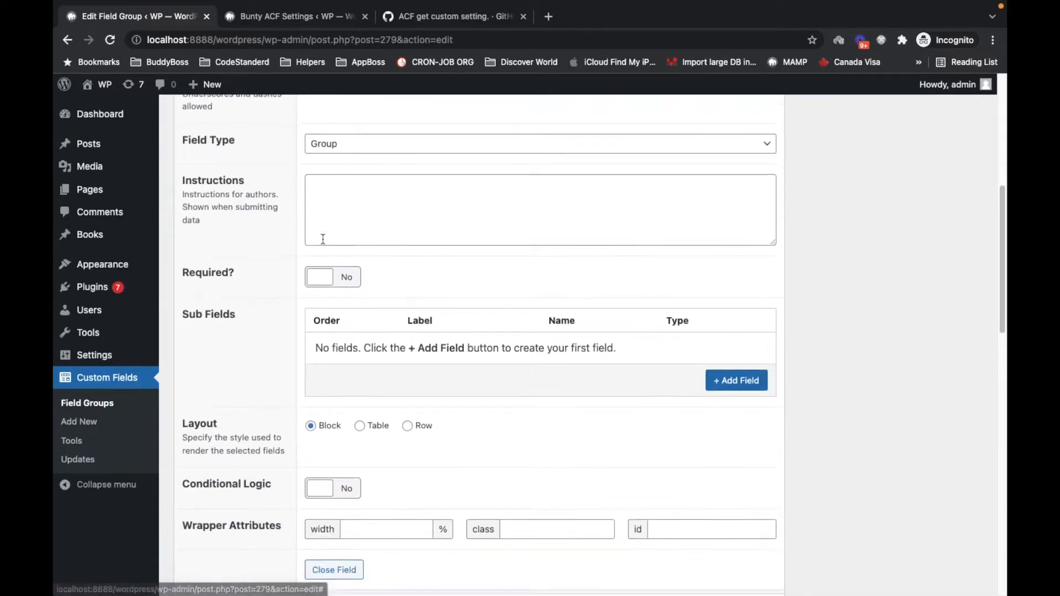
pyautogui.scroll(6, 317, 243)
pyautogui.click(323, 292)
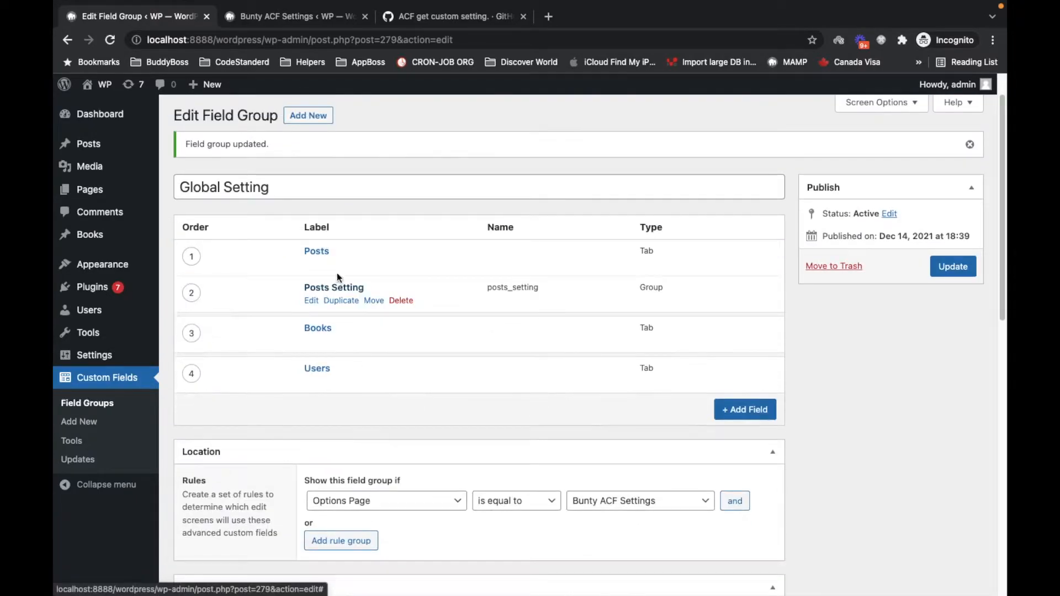
# Duplicate the Posts Setting group twice, placing one copy below the Books tab field and the other below the Users tab field
pyautogui.click(342, 302)
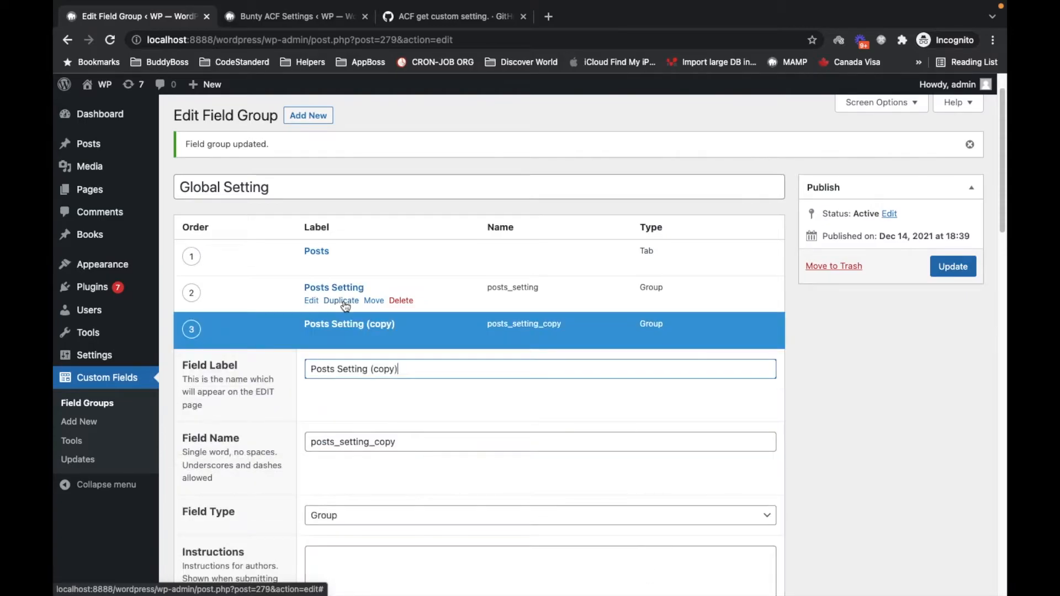
pyautogui.click(349, 325)
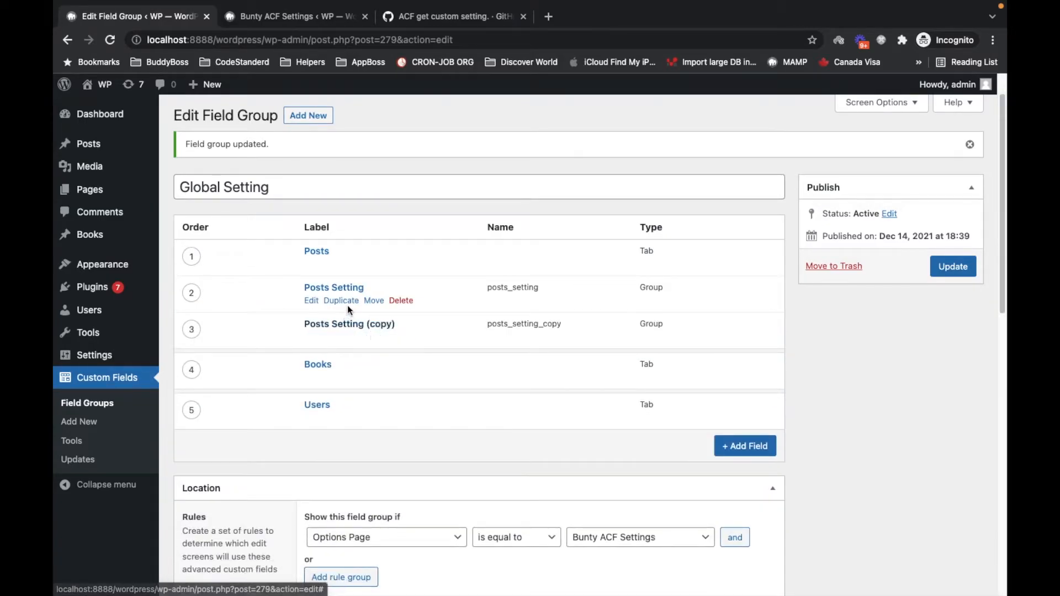
pyautogui.click(348, 301)
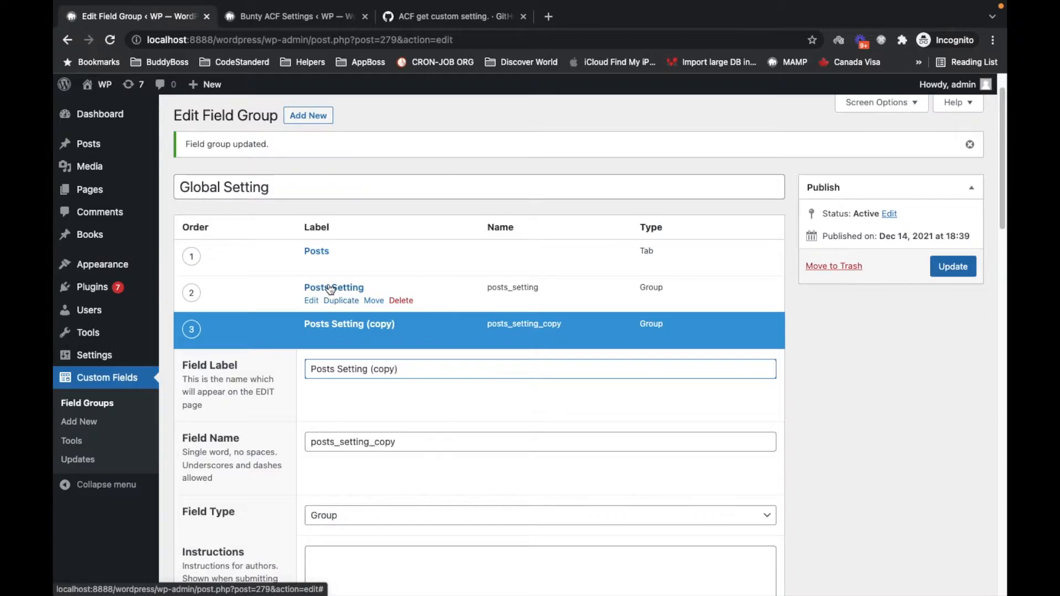
pyautogui.click(329, 293)
pyautogui.click(329, 293)
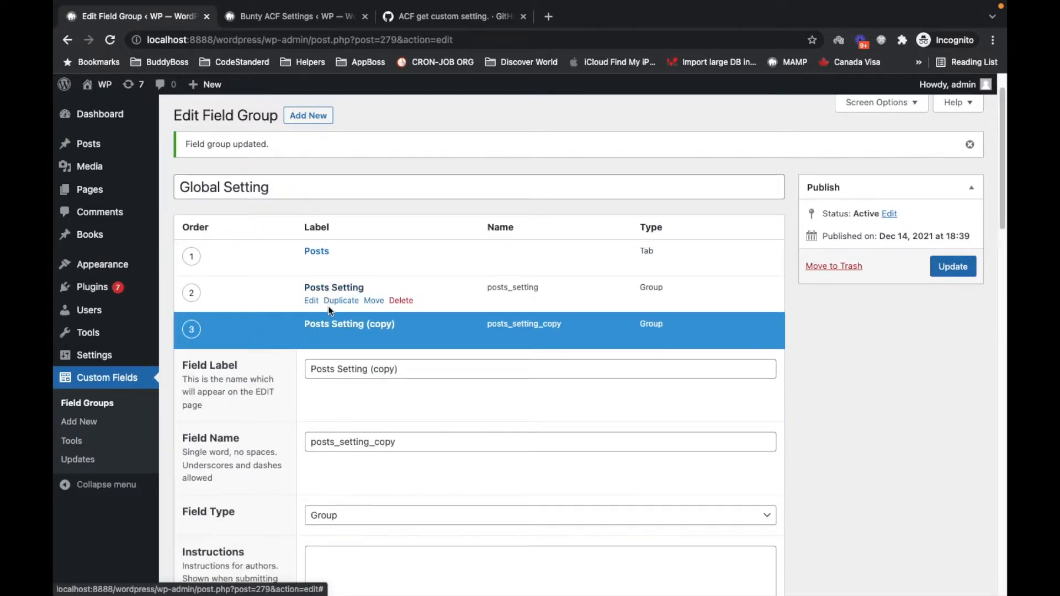
pyautogui.click(329, 324)
pyautogui.scroll(-1, 326, 317)
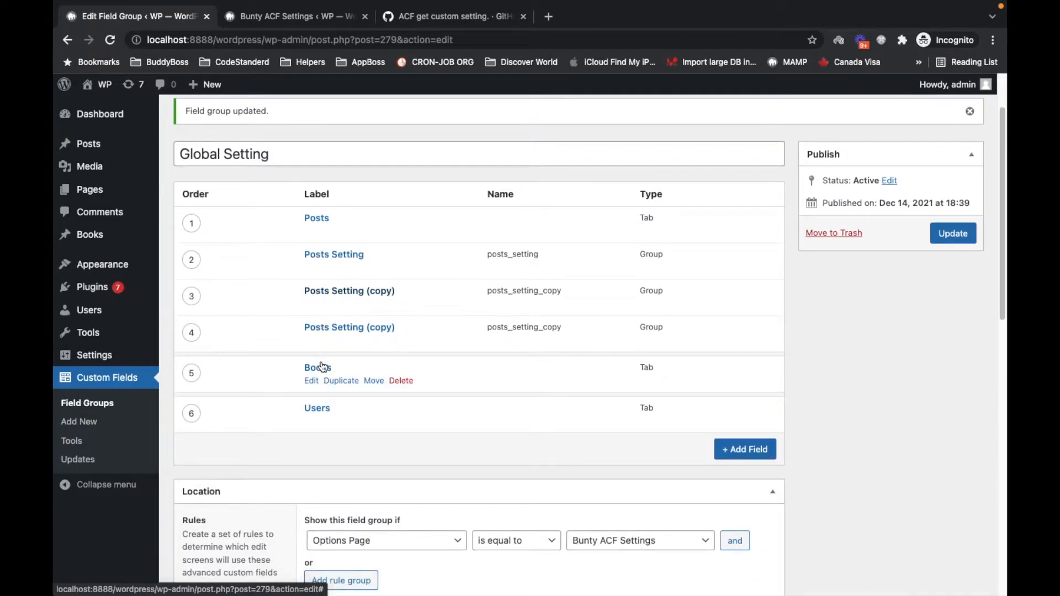
pyautogui.moveTo(194, 334); pyautogui.dragTo(197, 428)
pyautogui.moveTo(190, 296); pyautogui.dragTo(199, 337)
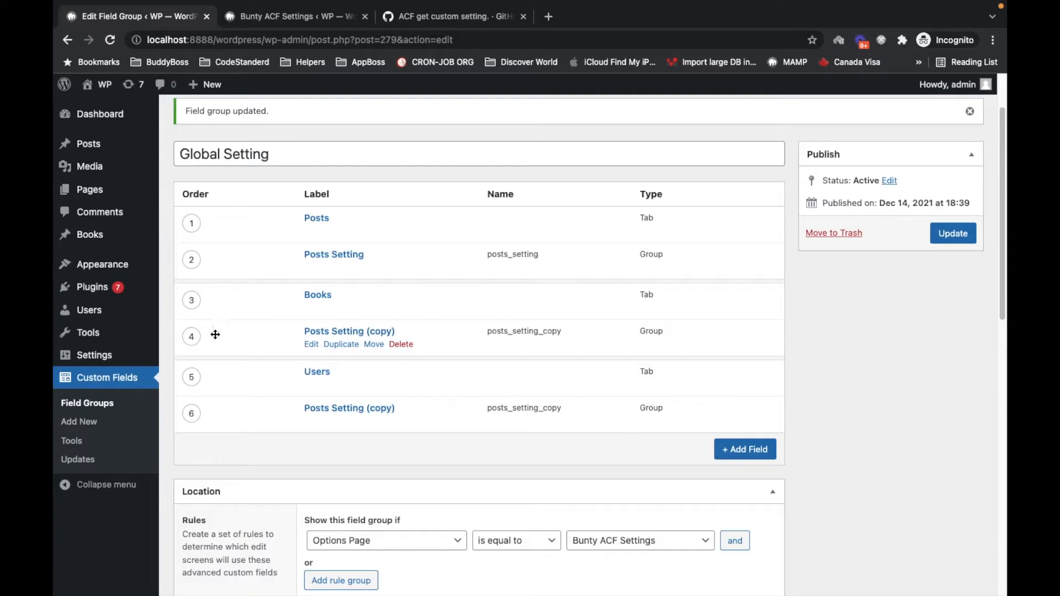
# Relabel the group copy below the Books tab as "Books Setting", set its field name to books_setting, and collapse it
pyautogui.click(328, 333)
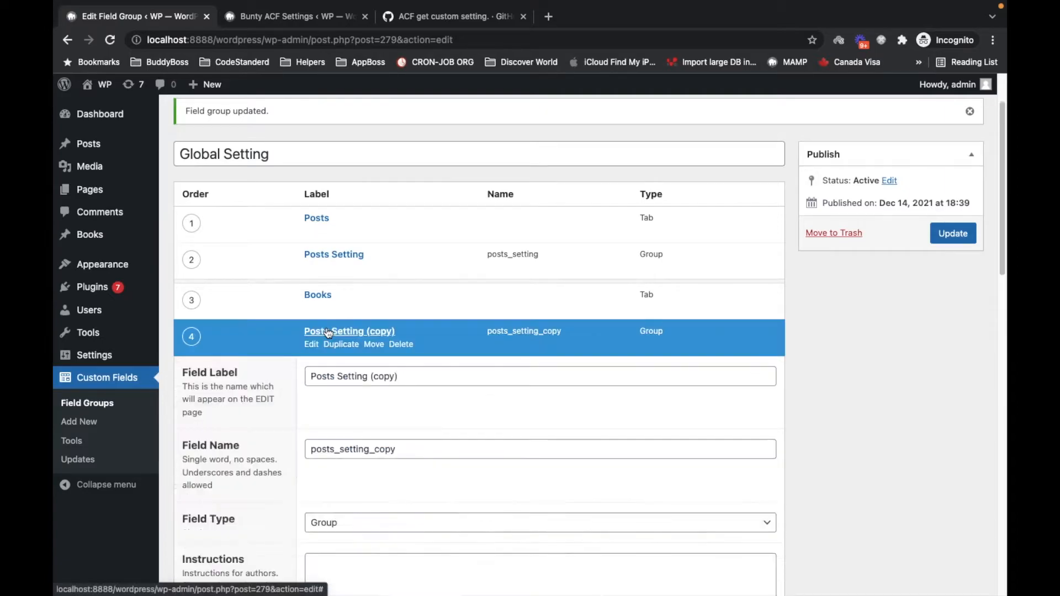
pyautogui.click(416, 376)
pyautogui.press('super+a')
pyautogui.press('BackSpace')
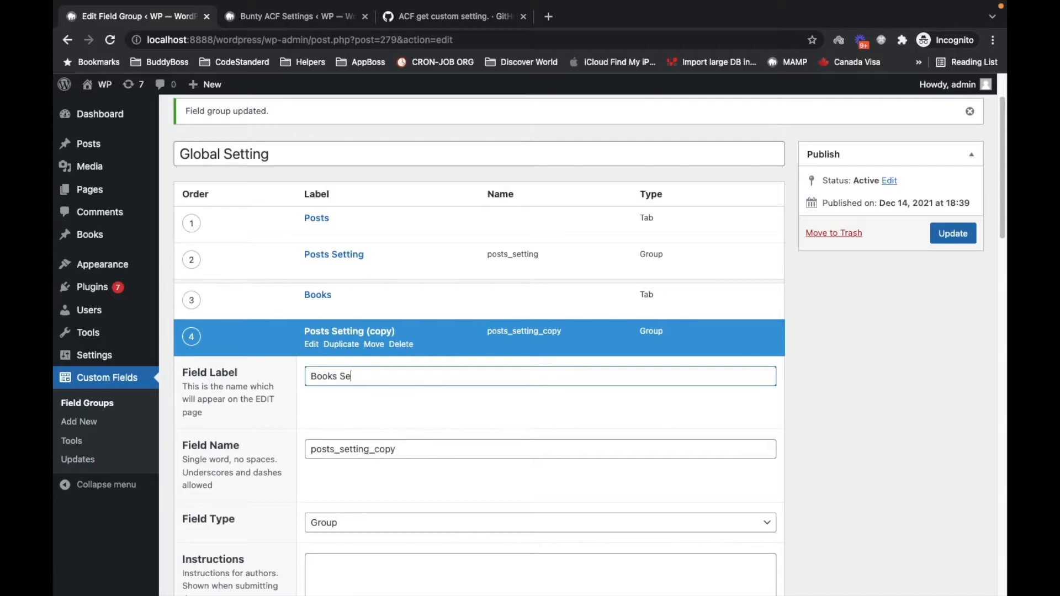
pyautogui.scroll(-3, 464, 384)
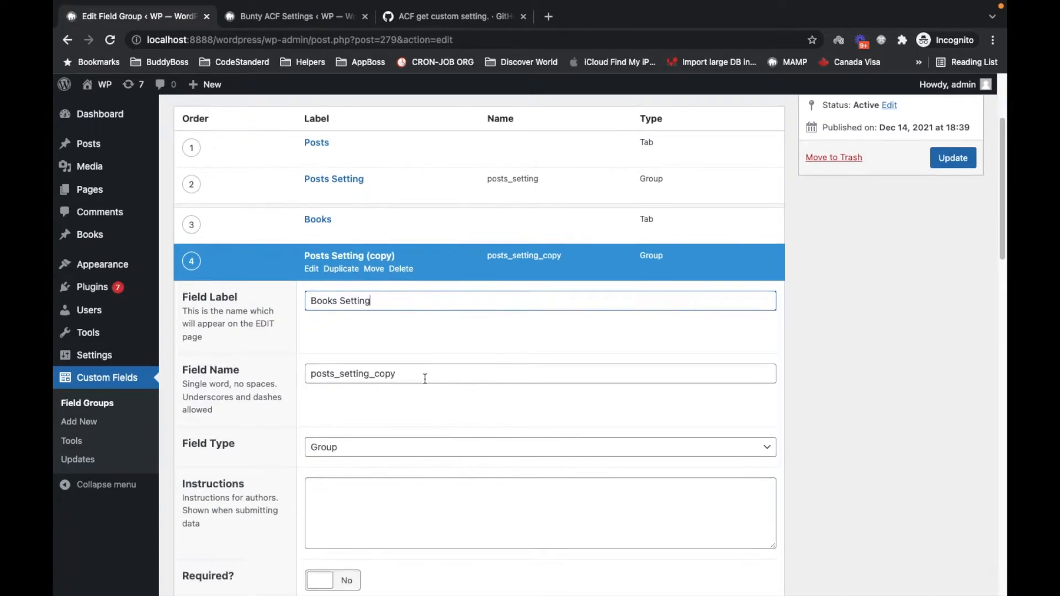
pyautogui.click(413, 373)
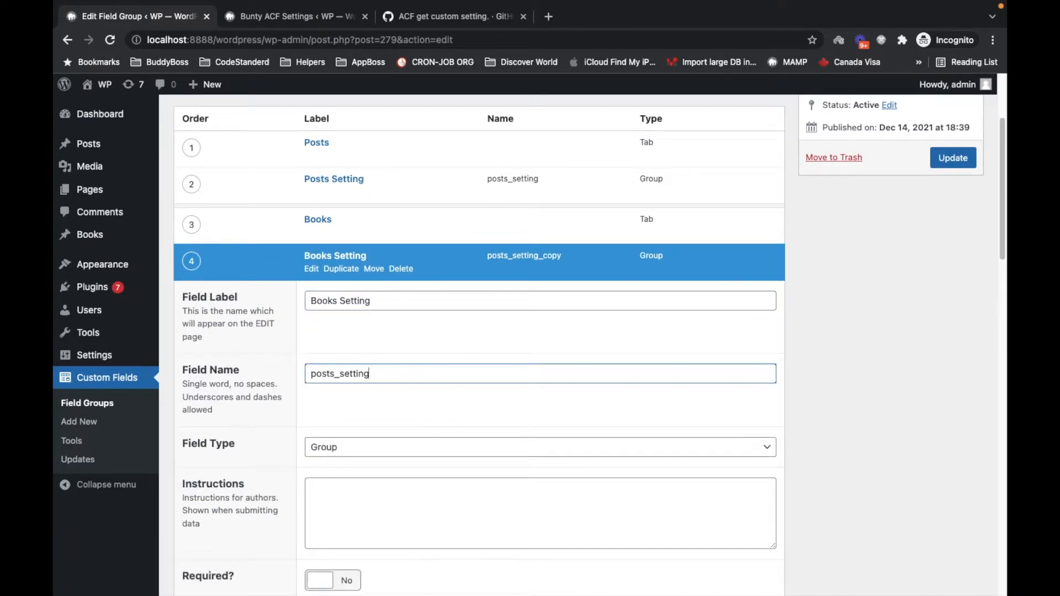
pyautogui.press('BackSpace')
pyautogui.press('BackSpace')
pyautogui.press('BackSpace')
pyautogui.press('BackSpace')
pyautogui.press('BackSpace')
pyautogui.write('books')
pyautogui.click(361, 258)
# Relabel the group copy below the Users tab field as "Users Setting"
pyautogui.scroll(-2, 440, 276)
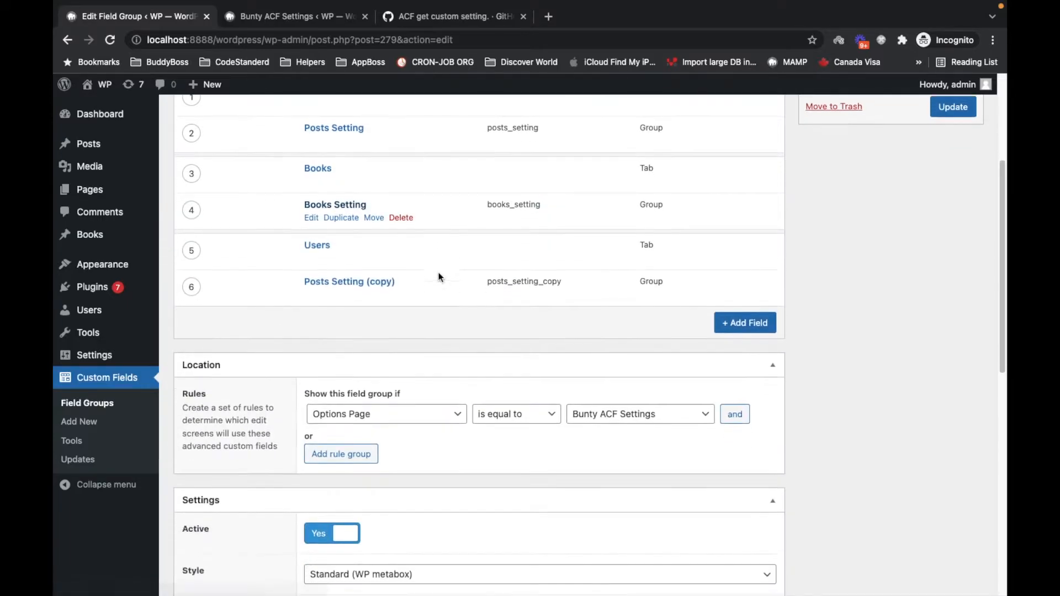
pyautogui.click(348, 282)
pyautogui.click(411, 330)
pyautogui.tripleClick(411, 331)
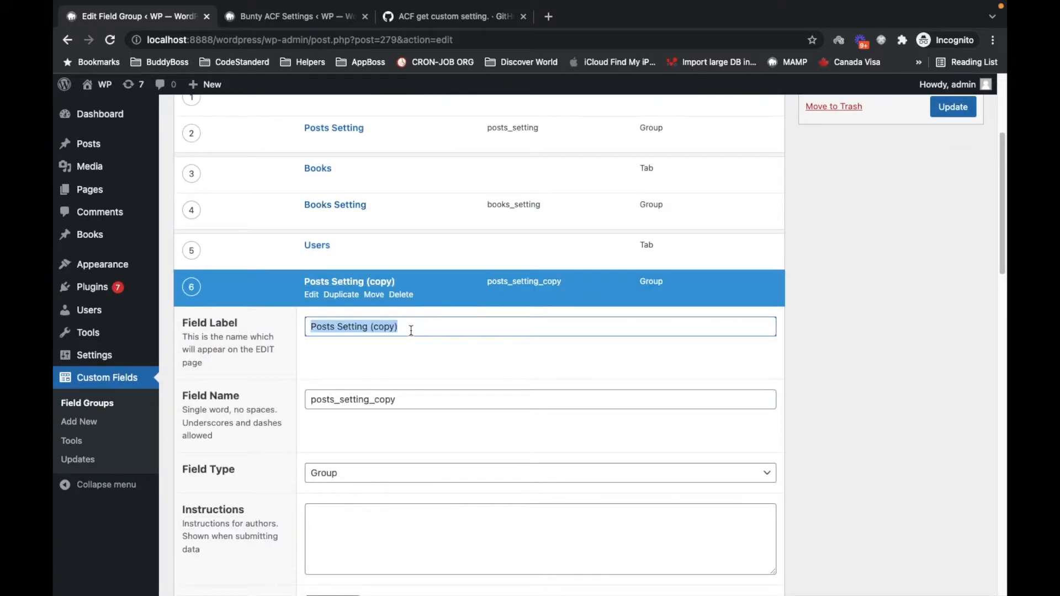
pyautogui.write('User')
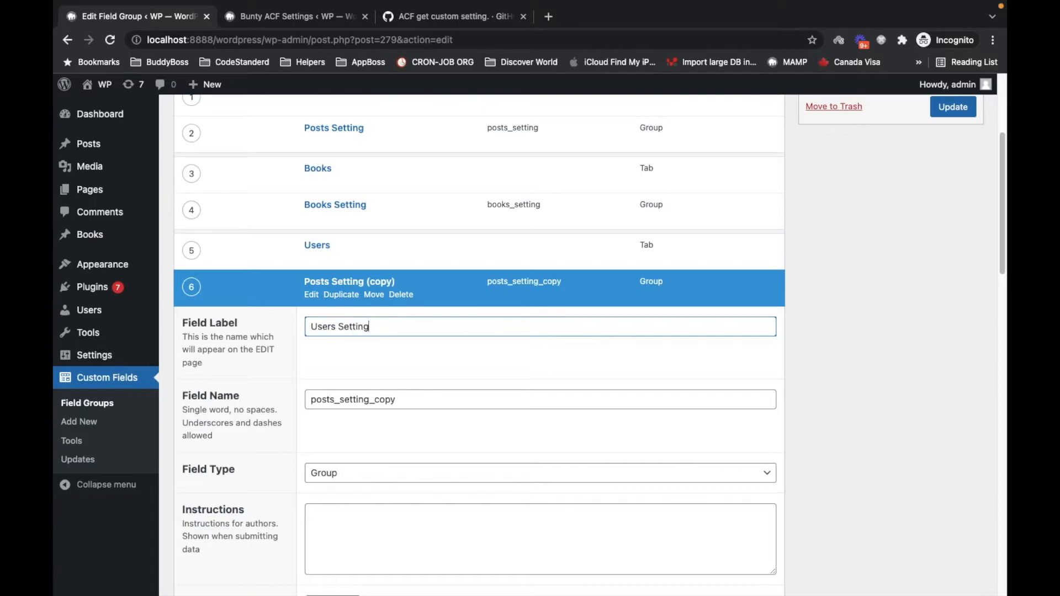
# Set the Users Setting group's field name to users_setting, and update the field group
pyautogui.click(409, 393)
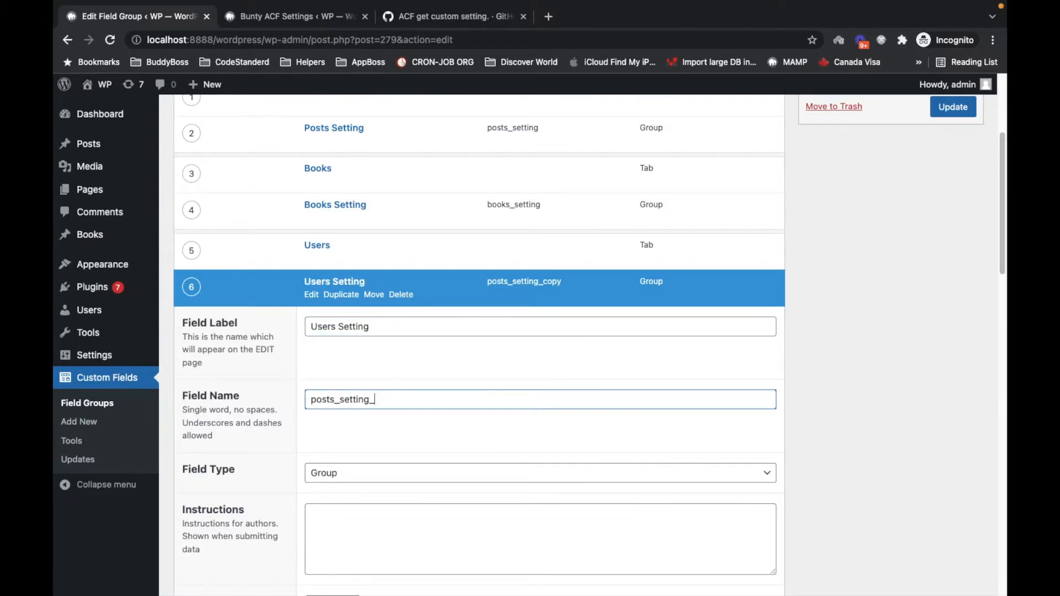
pyautogui.press('BackSpace')
pyautogui.press('BackSpace')
pyautogui.press('BackSpace')
pyautogui.press('BackSpace')
pyautogui.press('BackSpace')
pyautogui.write('users')
pyautogui.click(344, 286)
pyautogui.scroll(5, 930, 305)
pyautogui.click(956, 253)
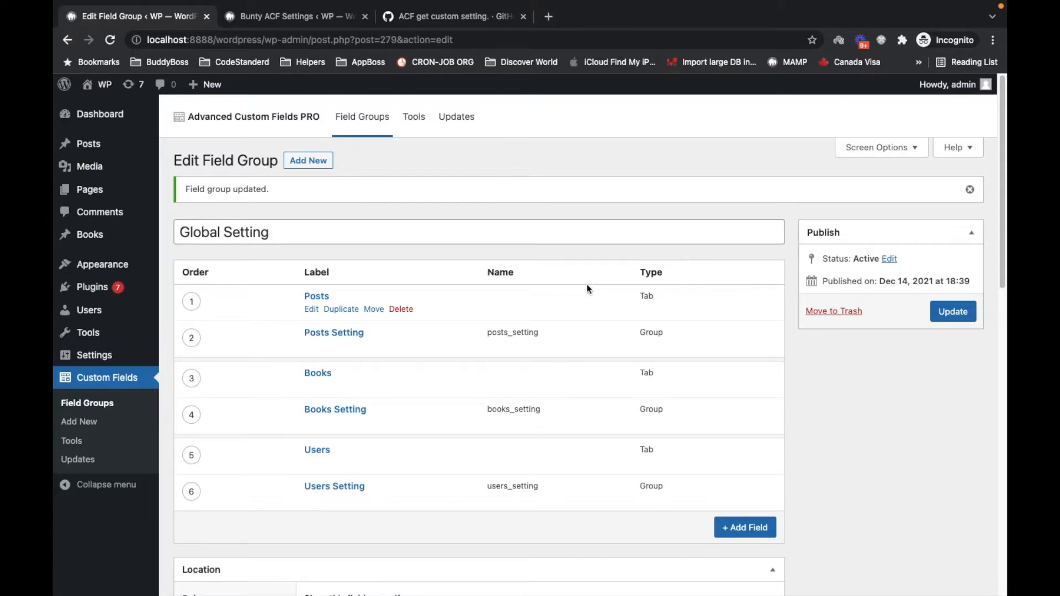
pyautogui.scroll(-2, 439, 333)
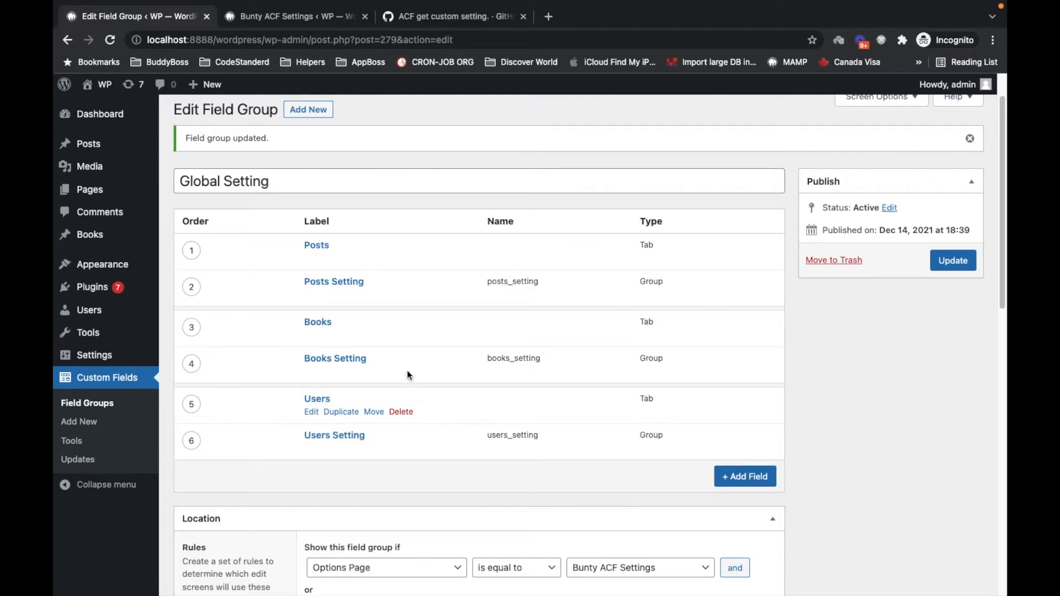
pyautogui.click(329, 284)
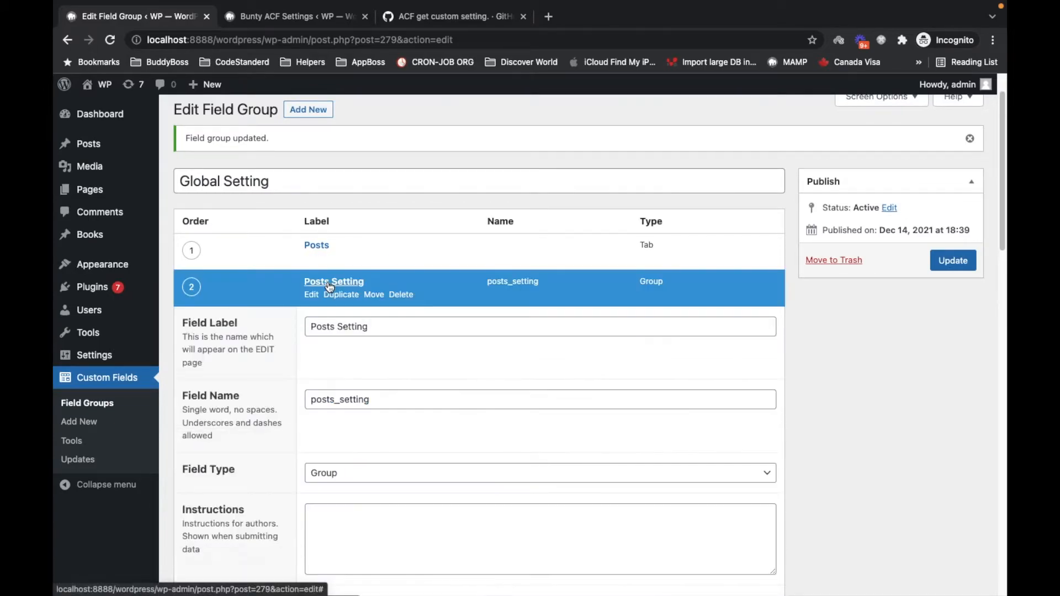
pyautogui.click(330, 285)
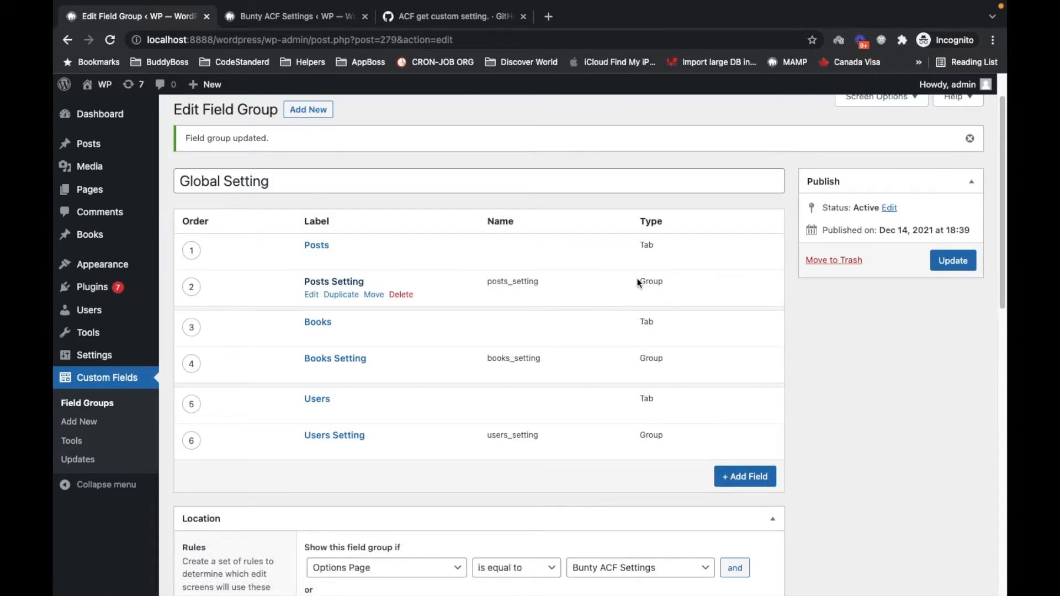
# Add a sub field labelled "Number" to the Posts Setting group
pyautogui.click(337, 280)
pyautogui.scroll(-3, 517, 289)
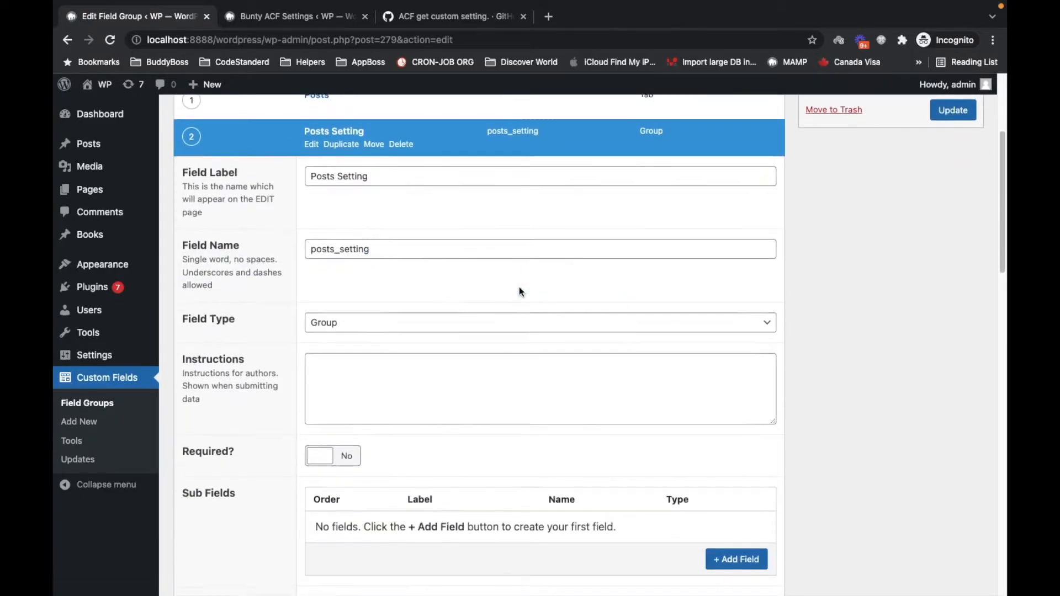
pyautogui.scroll(-5, 519, 288)
pyautogui.click(730, 353)
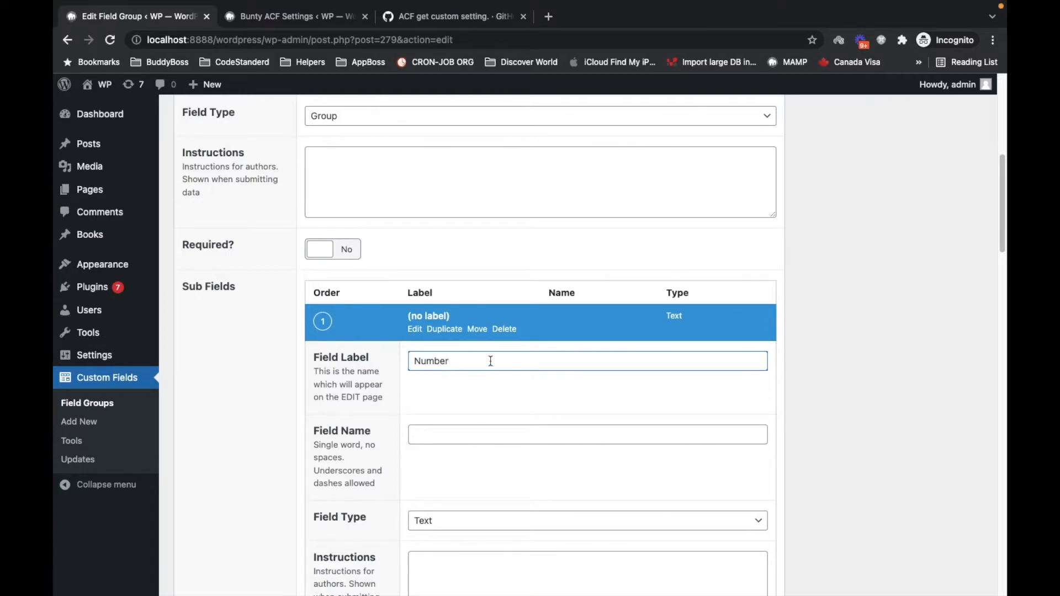
pyautogui.click(506, 407)
# Set the field type of the Posts Setting sub field to Number and collapse it
pyautogui.scroll(-3, 506, 407)
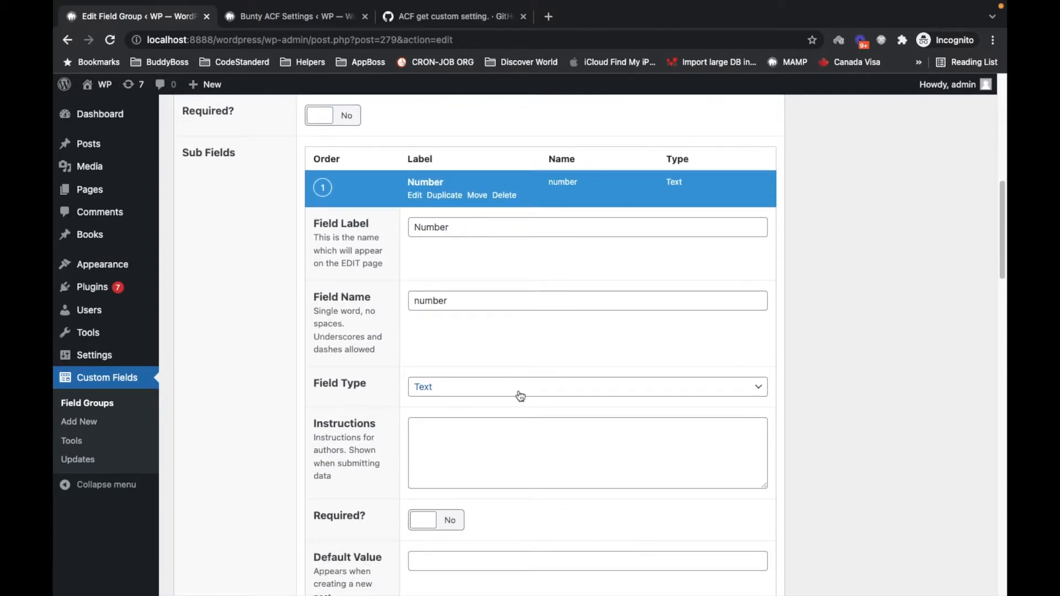
pyautogui.click(520, 395)
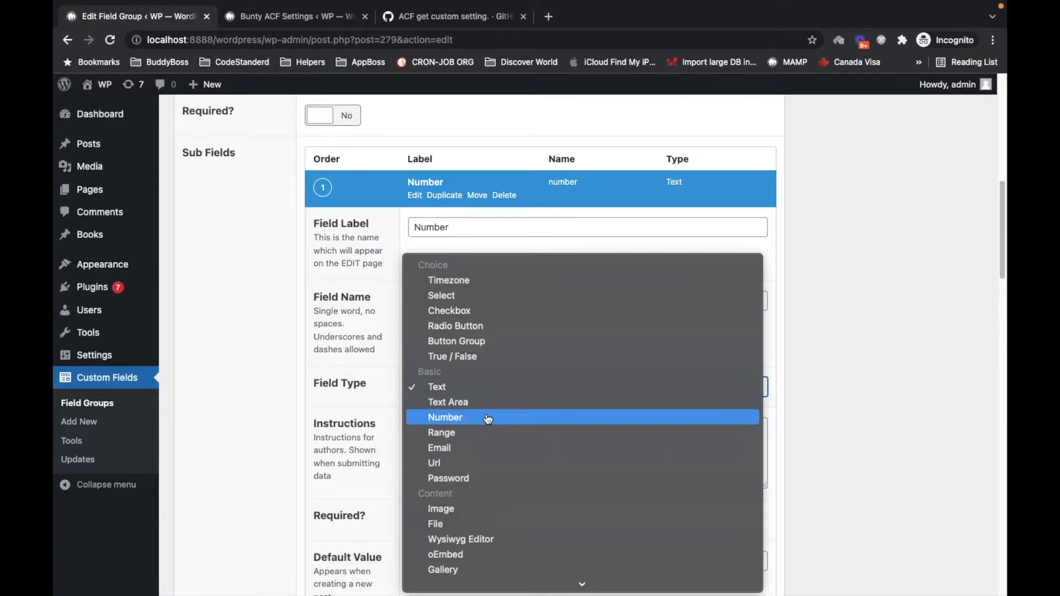
pyautogui.click(519, 418)
pyautogui.moveTo(427, 183)
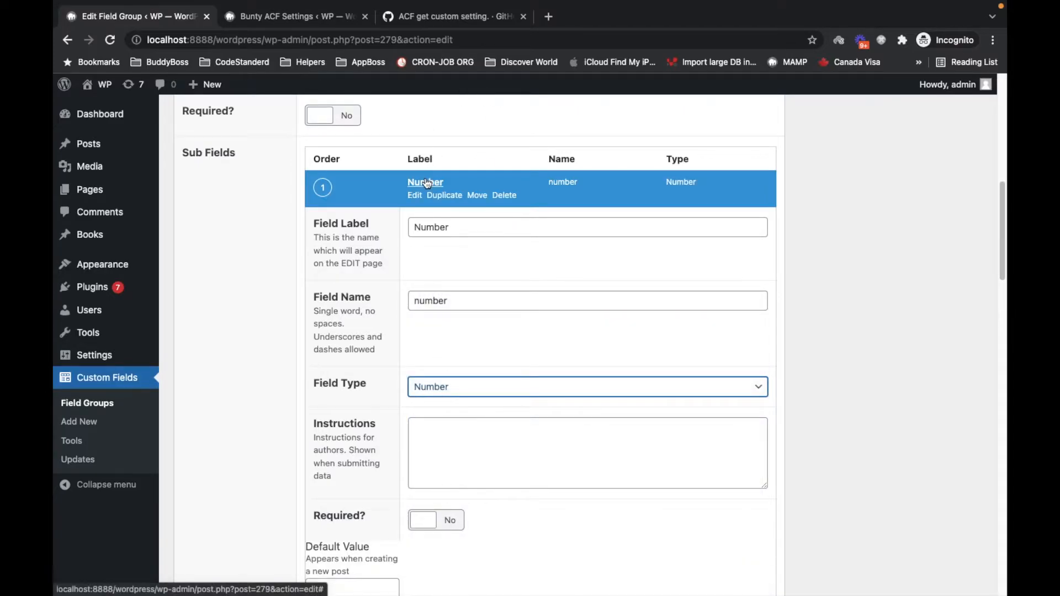
pyautogui.click(426, 185)
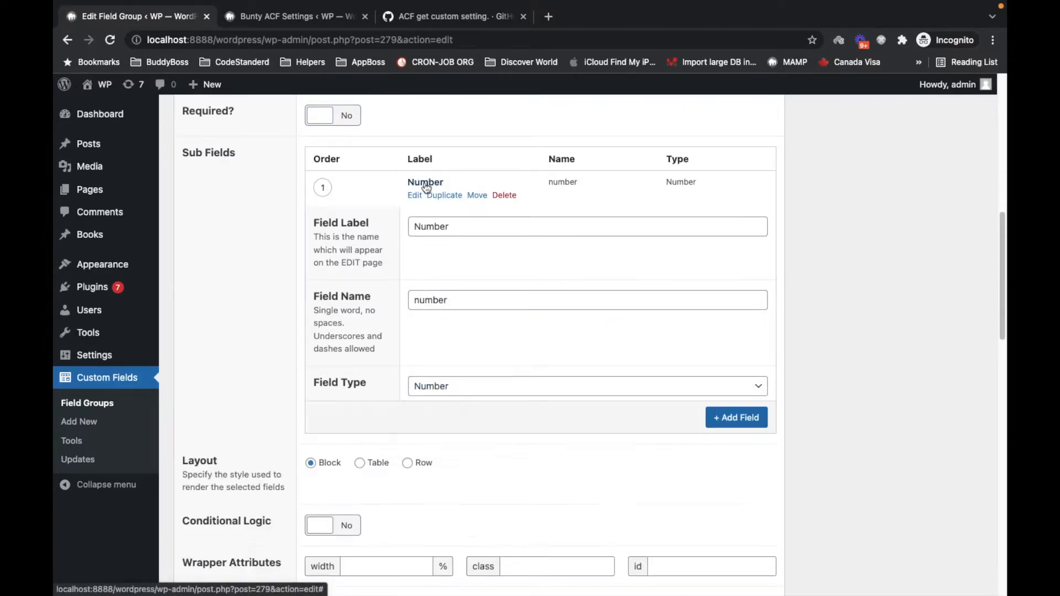
# Add a sub field labelled "Number" to the Books Setting group
pyautogui.scroll(10, 426, 185)
pyautogui.scroll(-12, 425, 185)
pyautogui.scroll(-1, 425, 187)
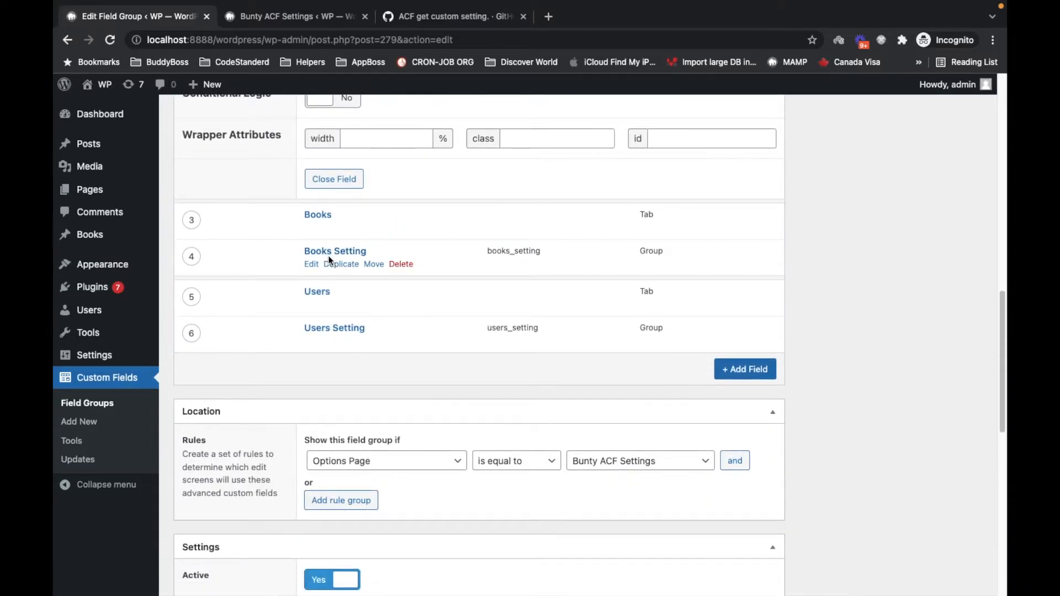
pyautogui.click(342, 253)
pyautogui.scroll(-6, 409, 436)
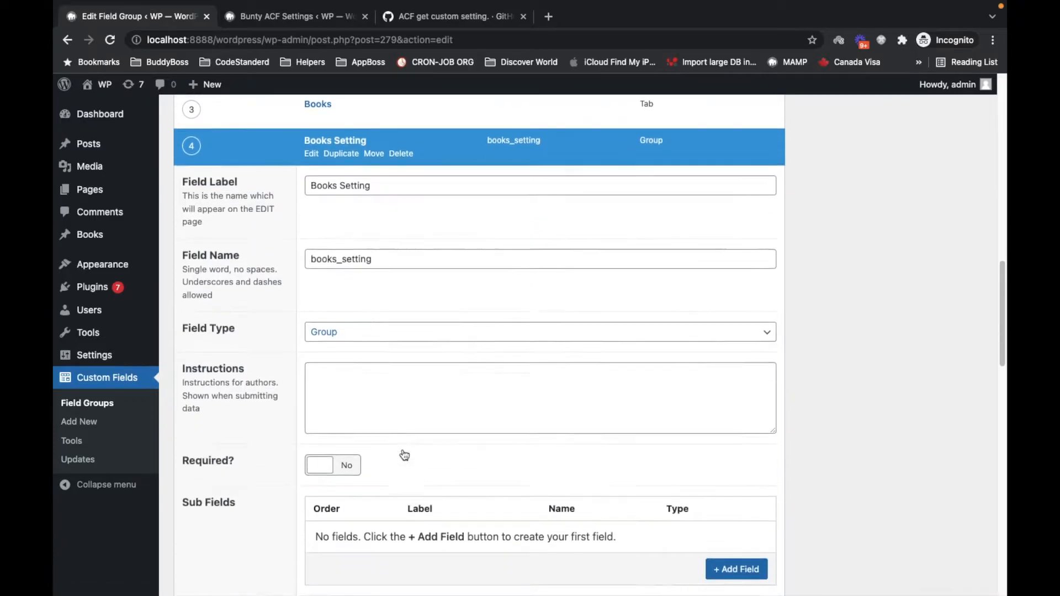
pyautogui.click(734, 372)
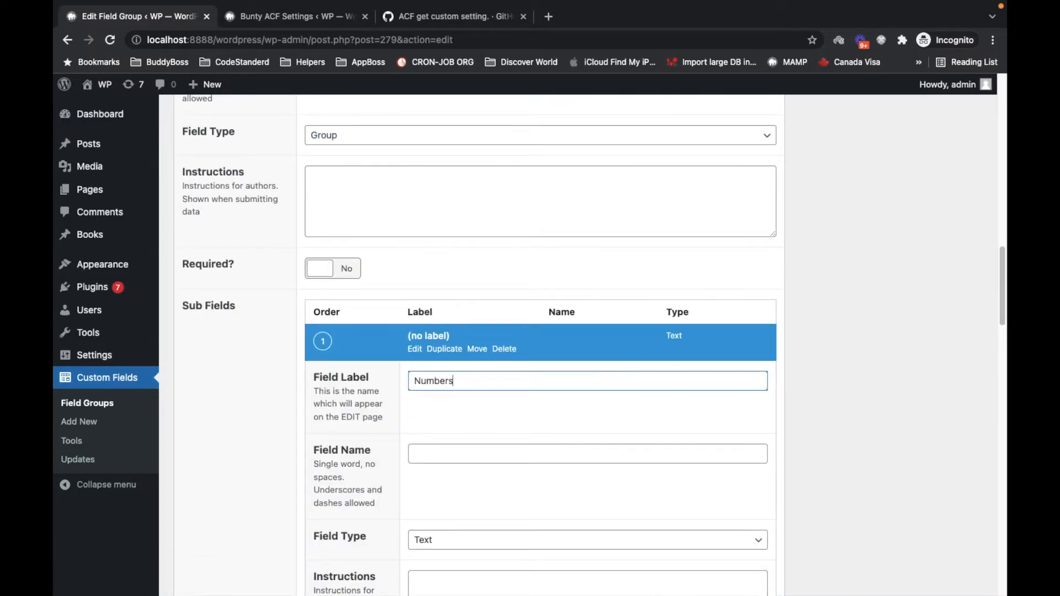
pyautogui.scroll(-3, 584, 322)
pyautogui.click(512, 358)
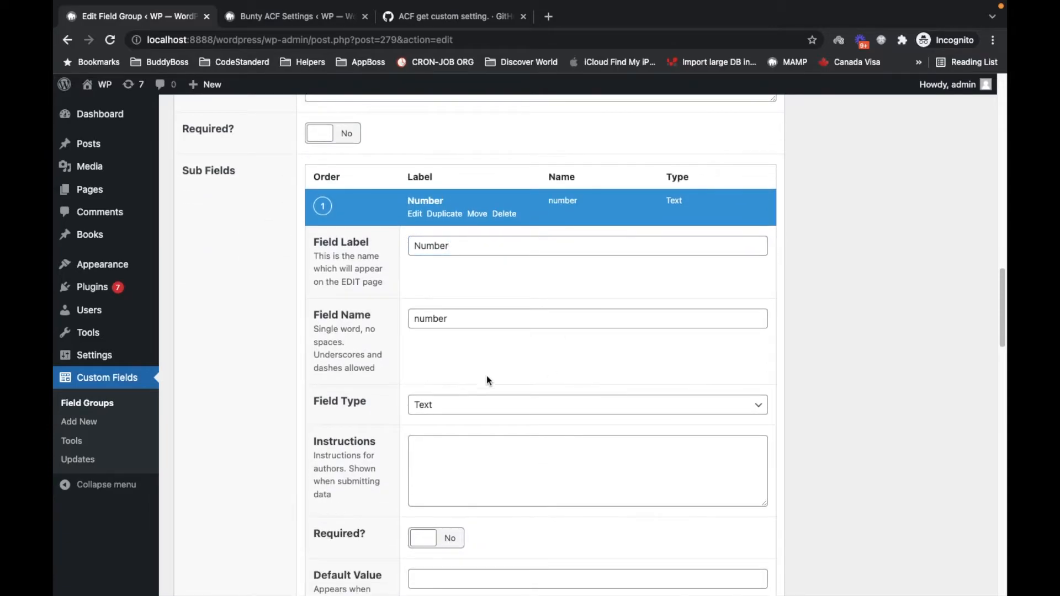
# Change the Books Setting sub field's type to Number, and collapse the sub field
pyautogui.click(478, 404)
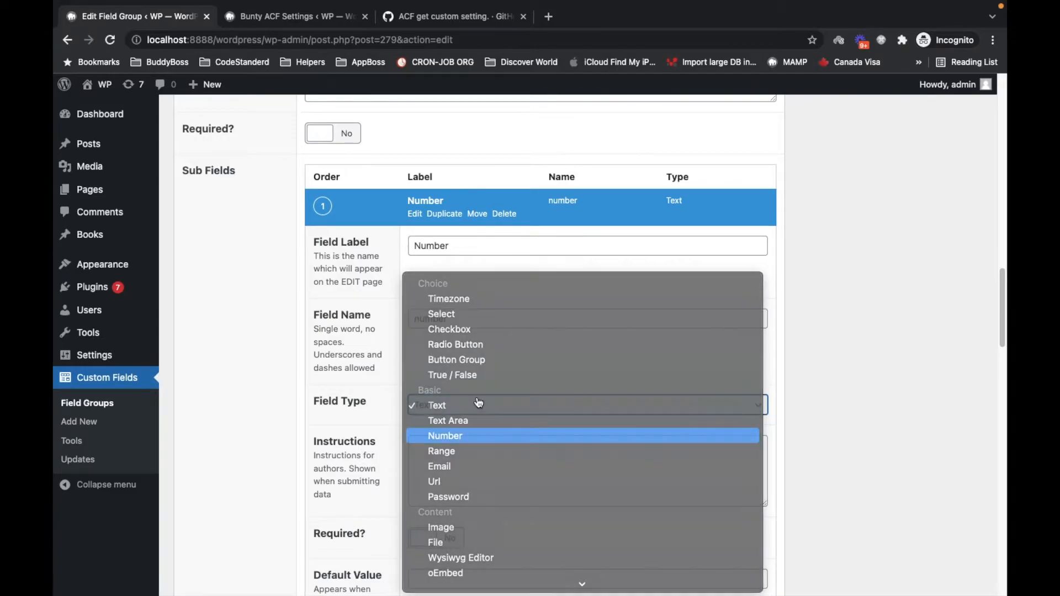
pyautogui.click(481, 435)
pyautogui.click(420, 206)
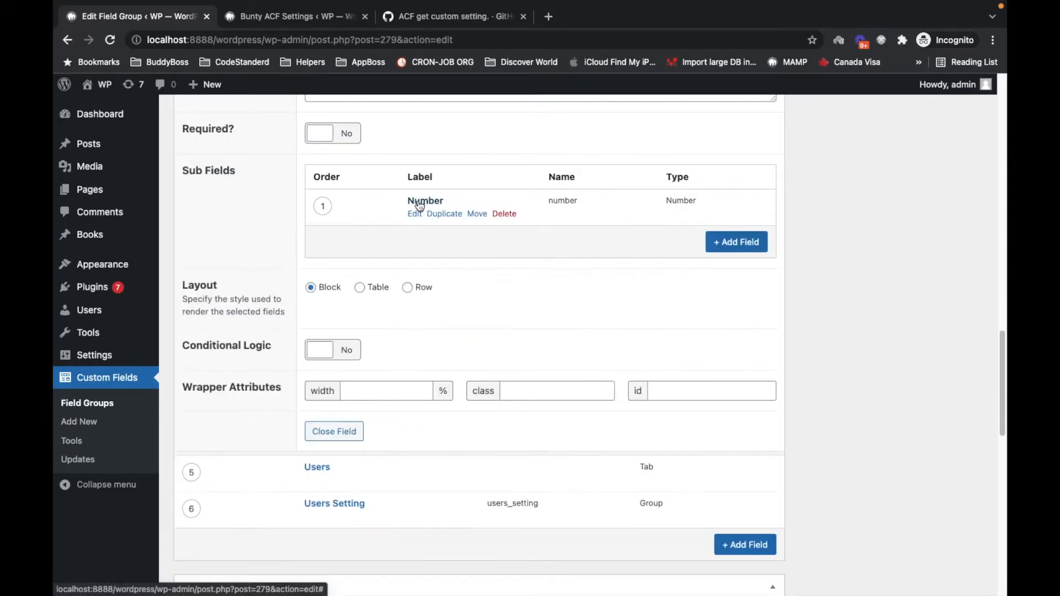
# Add a sub field labelled "Number" to the Users Setting group
pyautogui.scroll(-3, 512, 277)
pyautogui.click(343, 397)
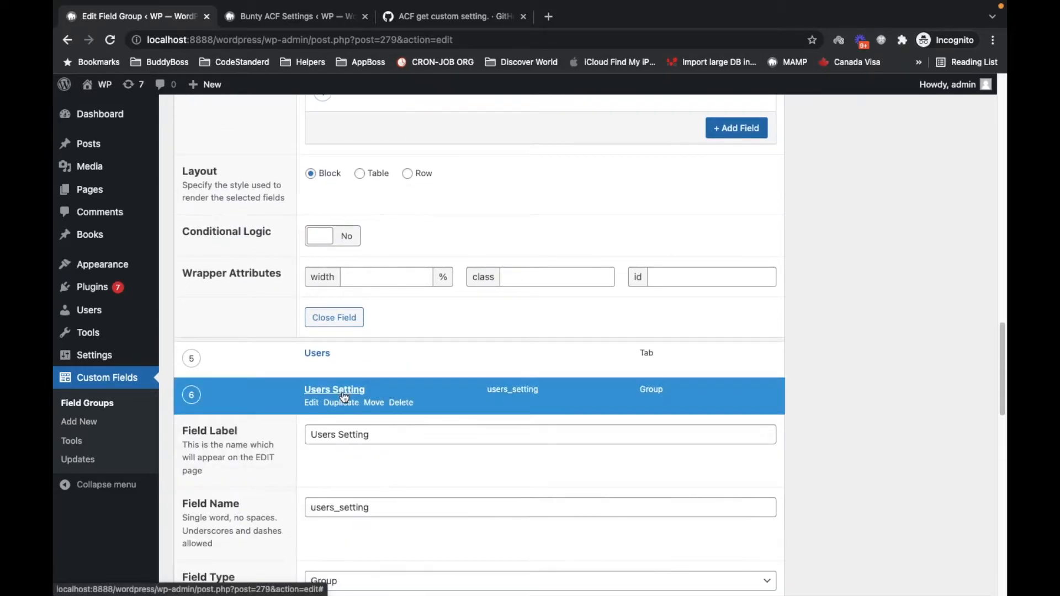
pyautogui.scroll(-5, 343, 393)
pyautogui.scroll(-5, 343, 392)
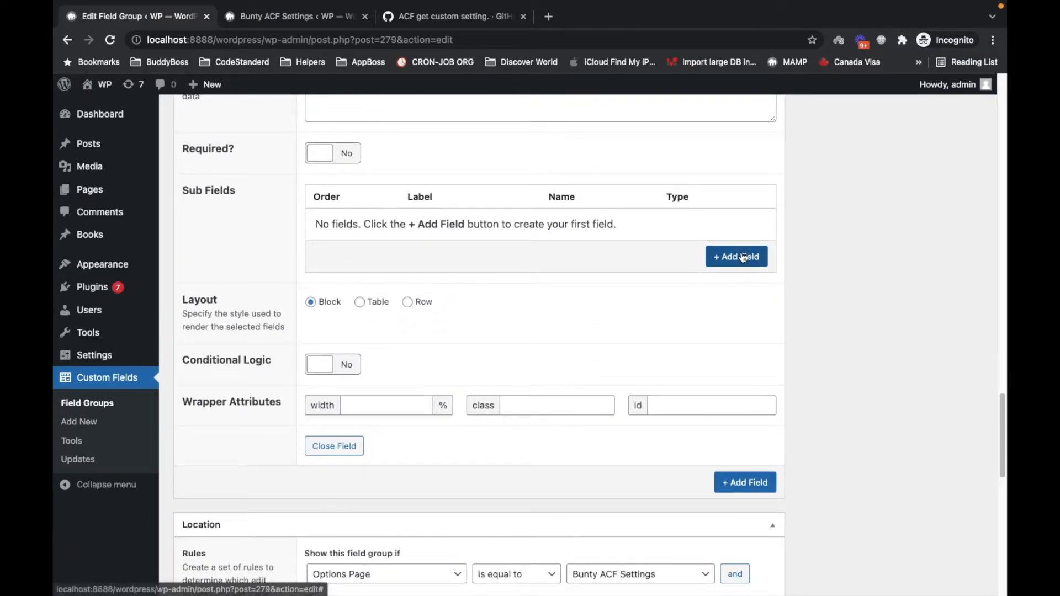
pyautogui.click(739, 256)
pyautogui.write('Number')
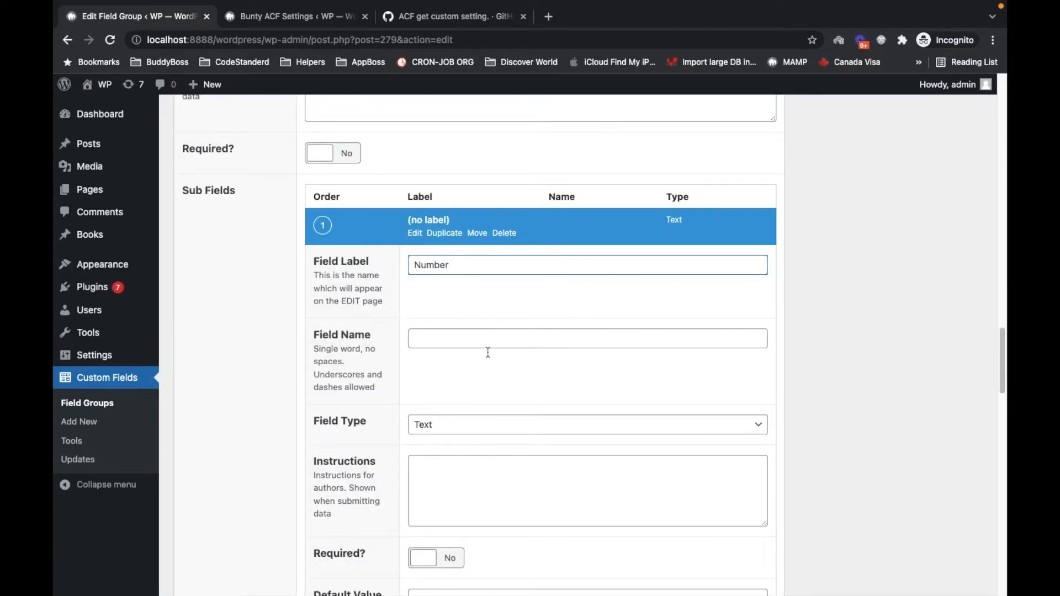
# Set the field type of the Users Setting sub field to Number
pyautogui.click(467, 426)
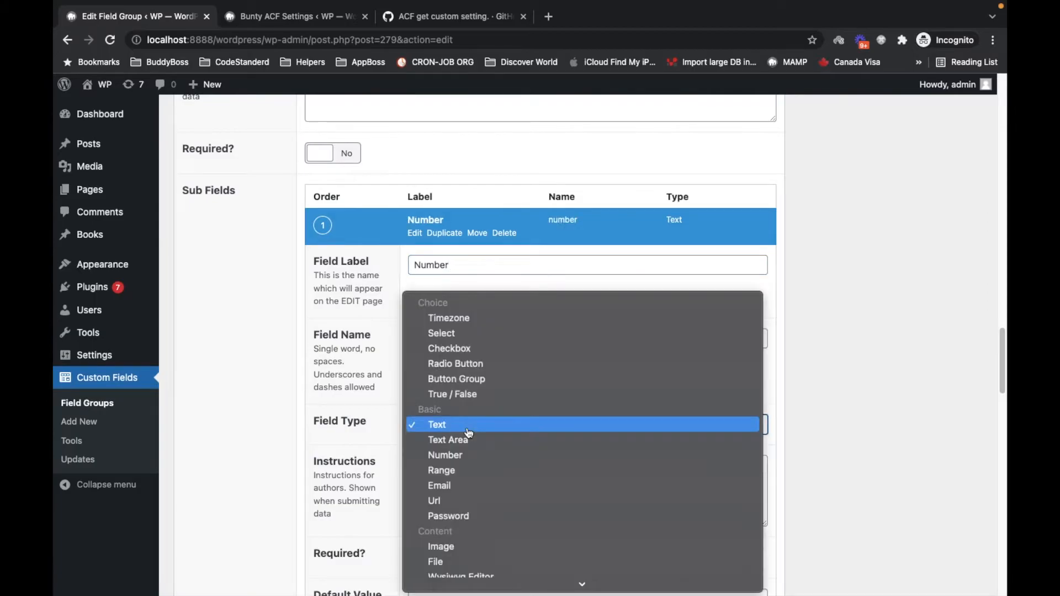
pyautogui.press('Down')
pyautogui.press('Down')
pyautogui.press('Return')
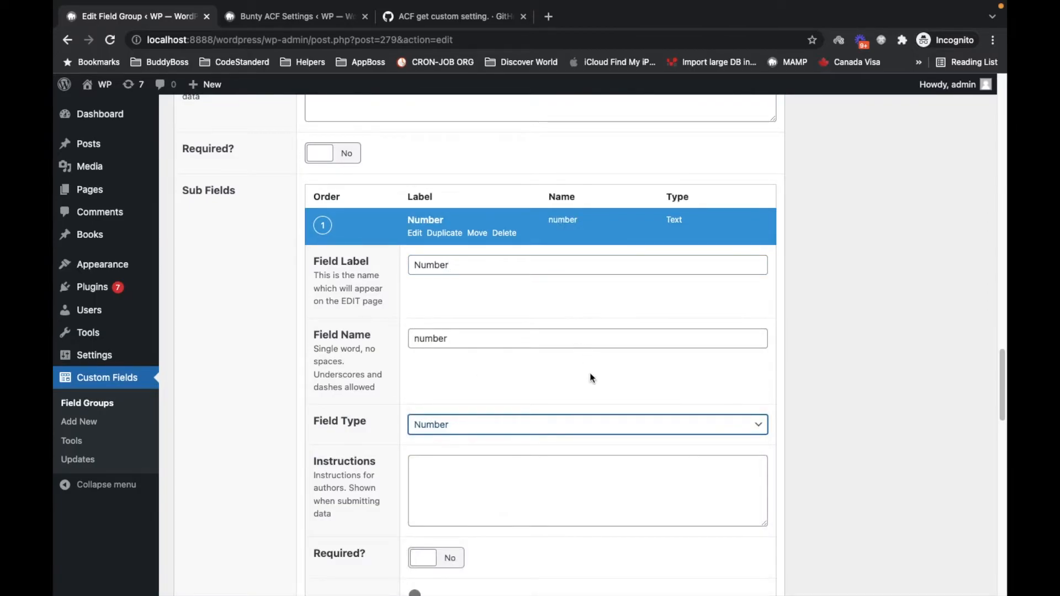
# Update the Global Setting field group to save the new sub fields
pyautogui.scroll(18, 590, 373)
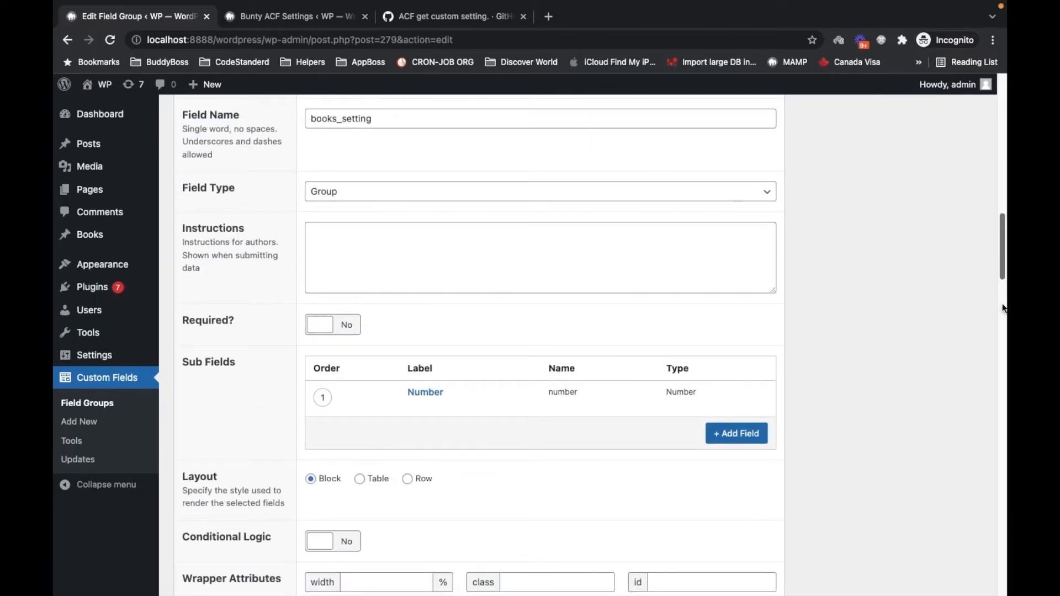
pyautogui.scroll(14, 936, 254)
pyautogui.scroll(4, 950, 187)
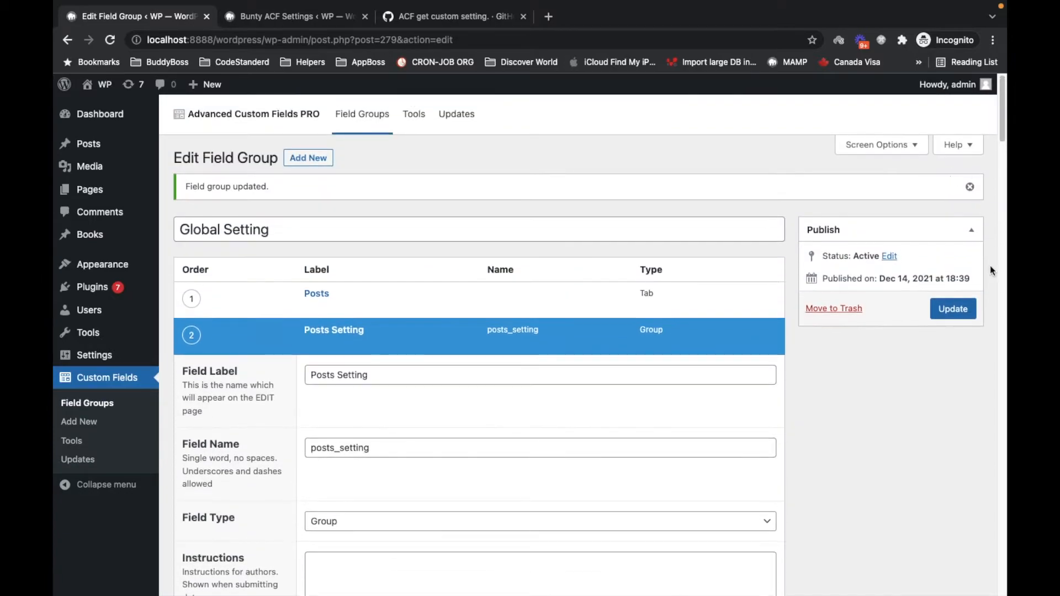
pyautogui.click(958, 309)
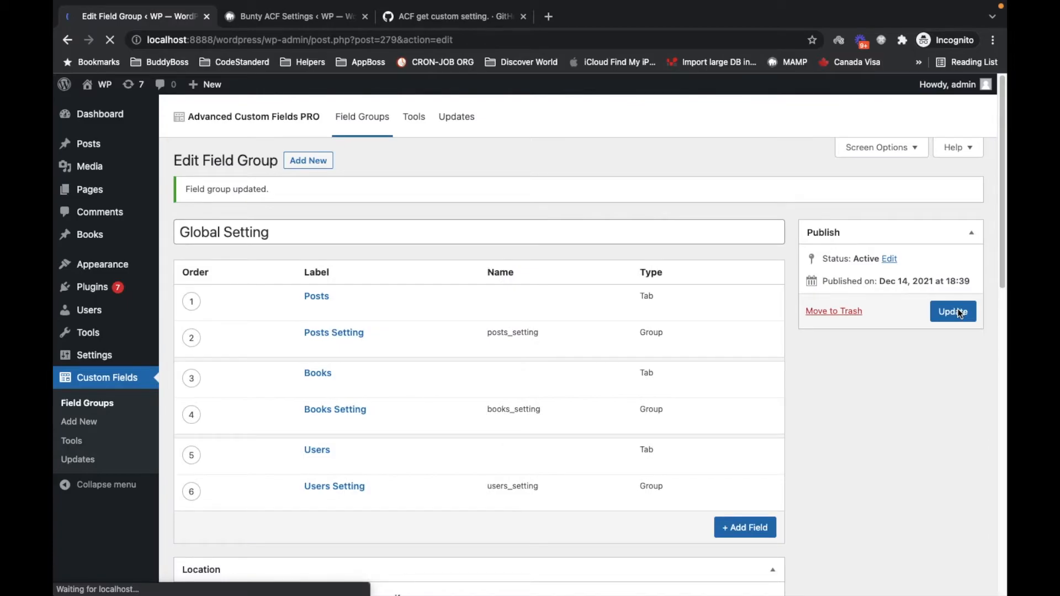
# Switch to the Bunty ACF Settings page and reload it
pyautogui.click(325, 19)
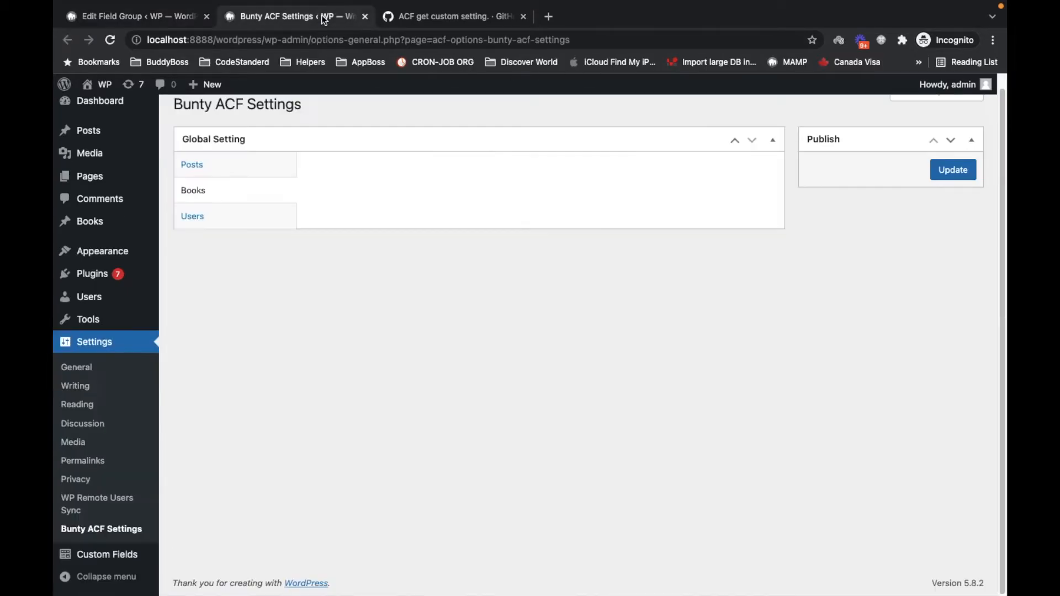
pyautogui.scroll(1, 329, 333)
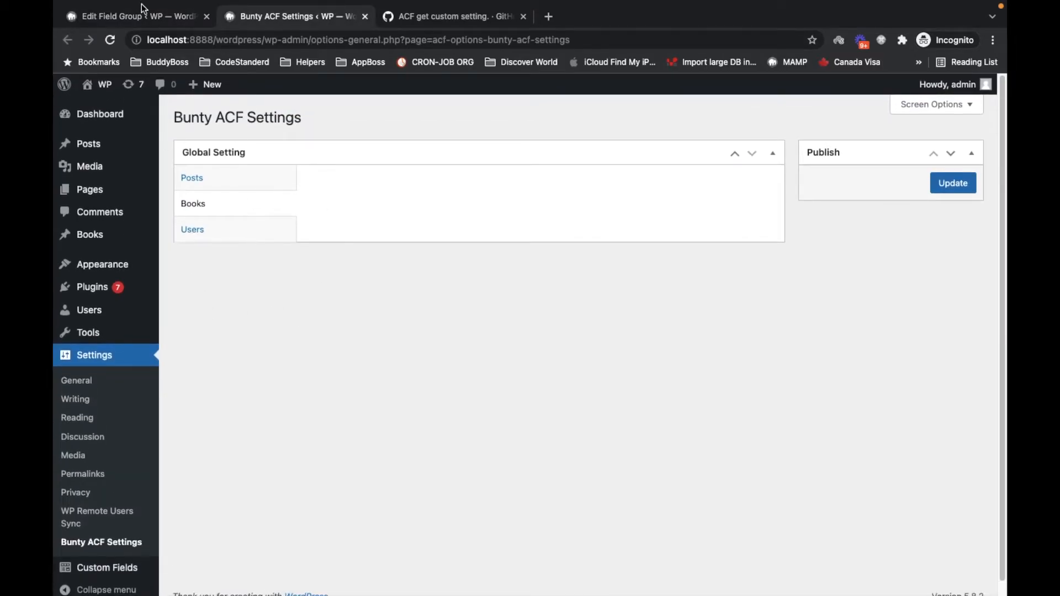
pyautogui.click(111, 40)
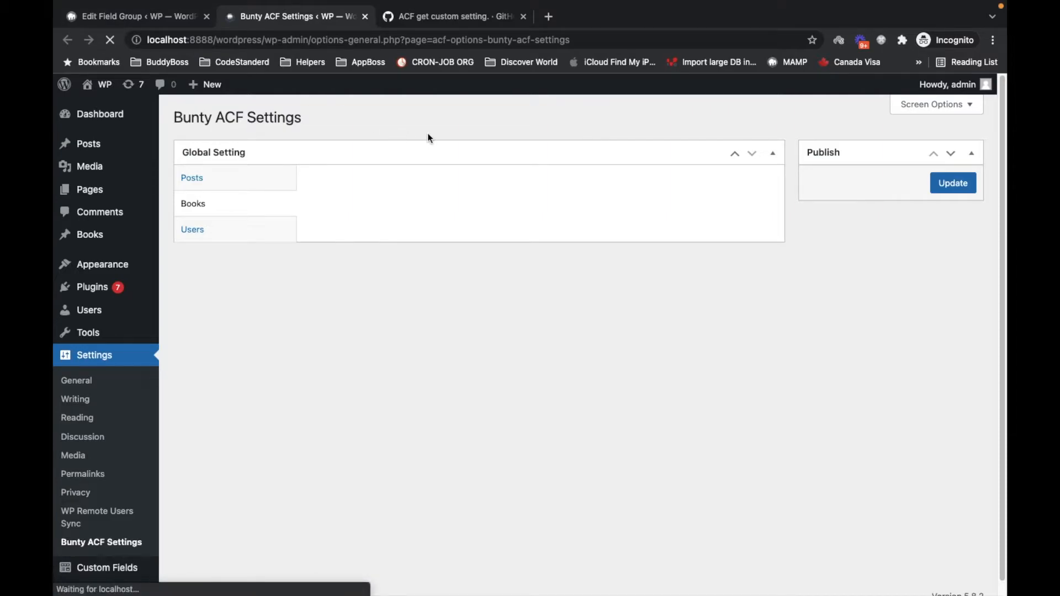
# Check the settings group and its Number field under each of the Posts, Books and Users tabs
pyautogui.click(228, 176)
pyautogui.click(225, 202)
pyautogui.click(225, 230)
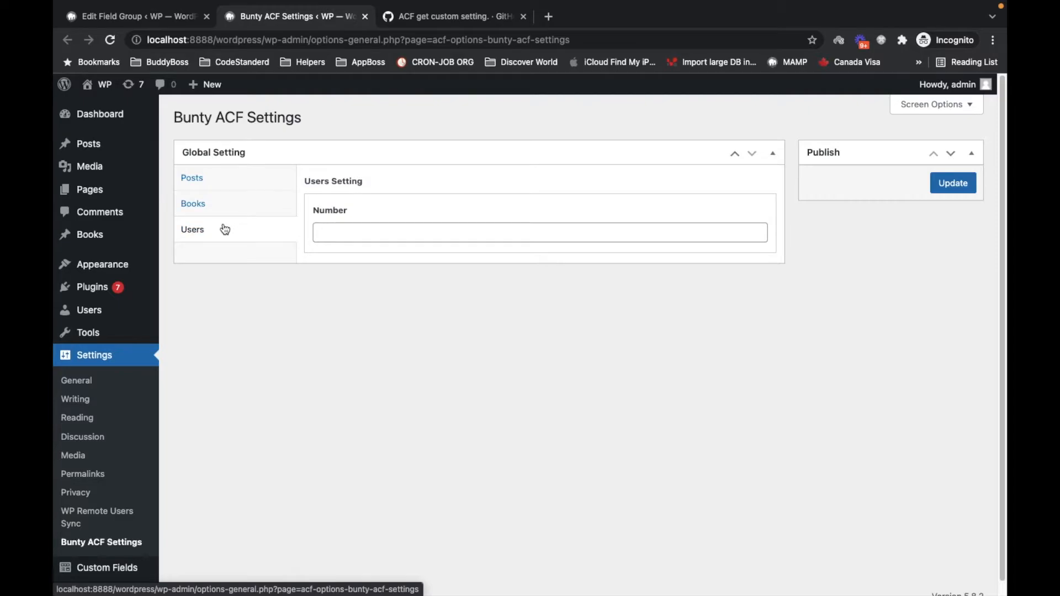
pyautogui.click(232, 189)
pyautogui.click(225, 202)
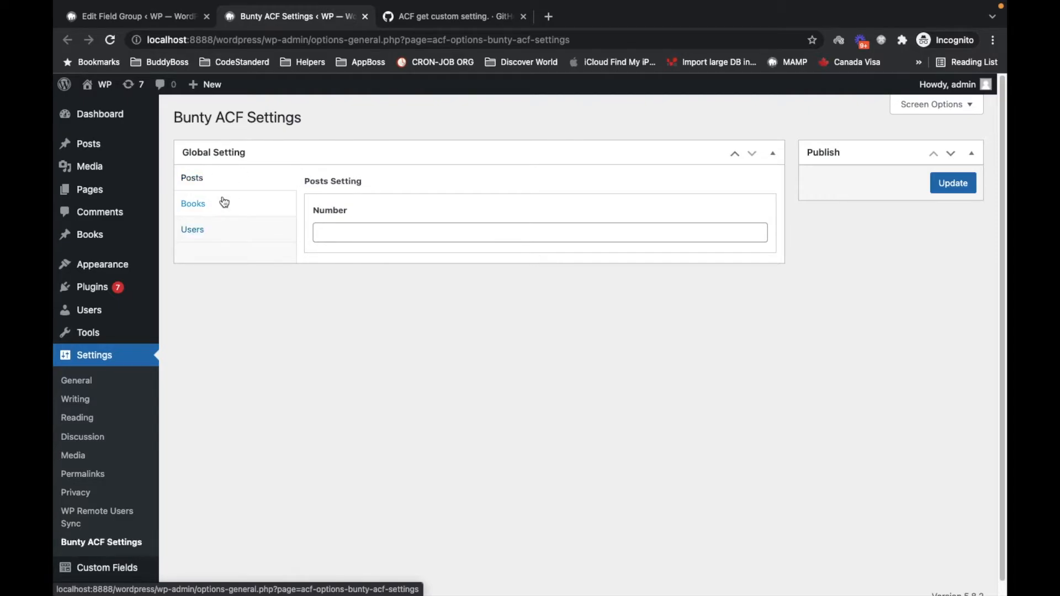
pyautogui.click(223, 227)
pyautogui.click(215, 175)
pyautogui.click(219, 204)
pyautogui.click(218, 239)
pyautogui.click(228, 181)
pyautogui.click(329, 228)
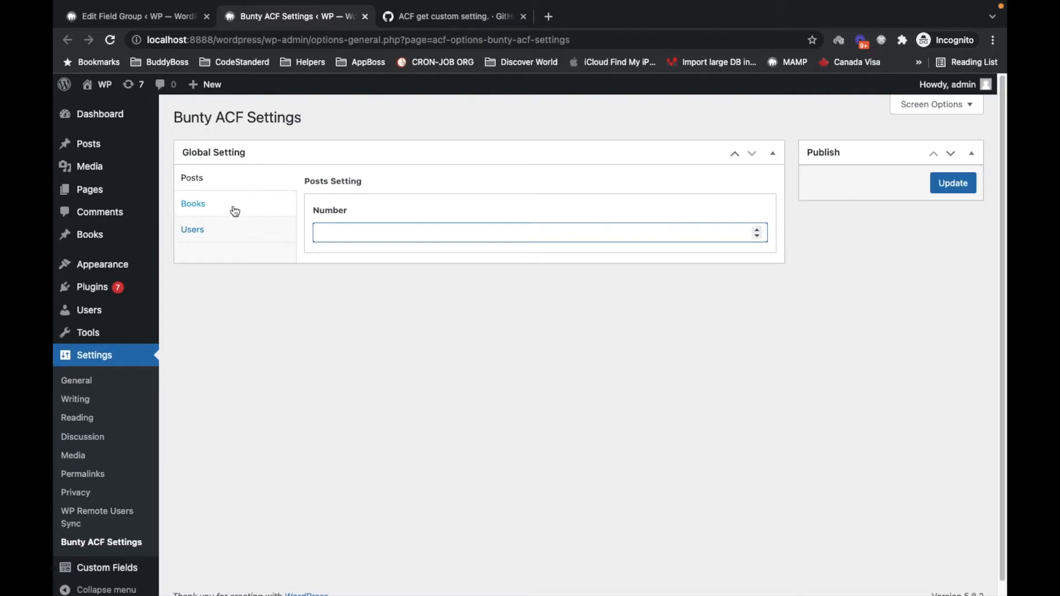
pyautogui.click(232, 208)
pyautogui.click(346, 230)
pyautogui.click(246, 234)
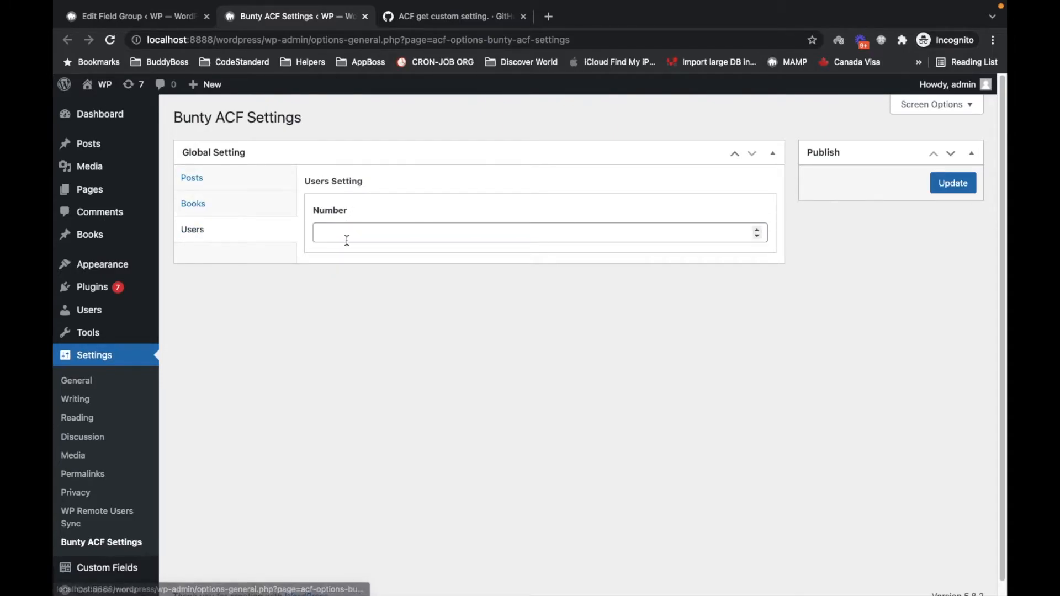
# Return to the Global Setting field group editor and examine the Posts Setting sub fields and the group's display settings
pyautogui.click(178, 28)
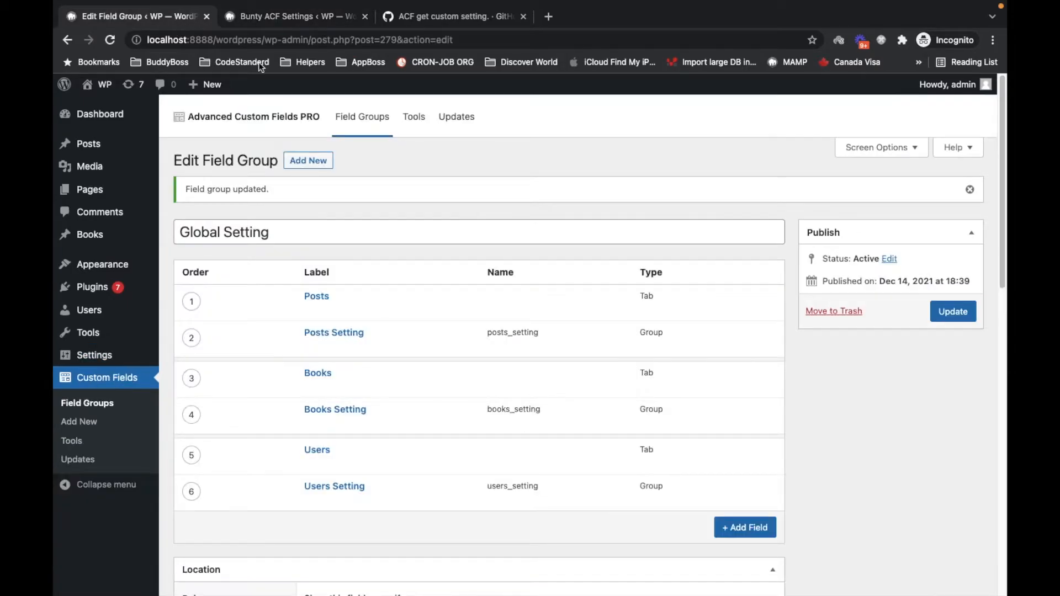
pyautogui.click(330, 334)
pyautogui.scroll(-7, 329, 334)
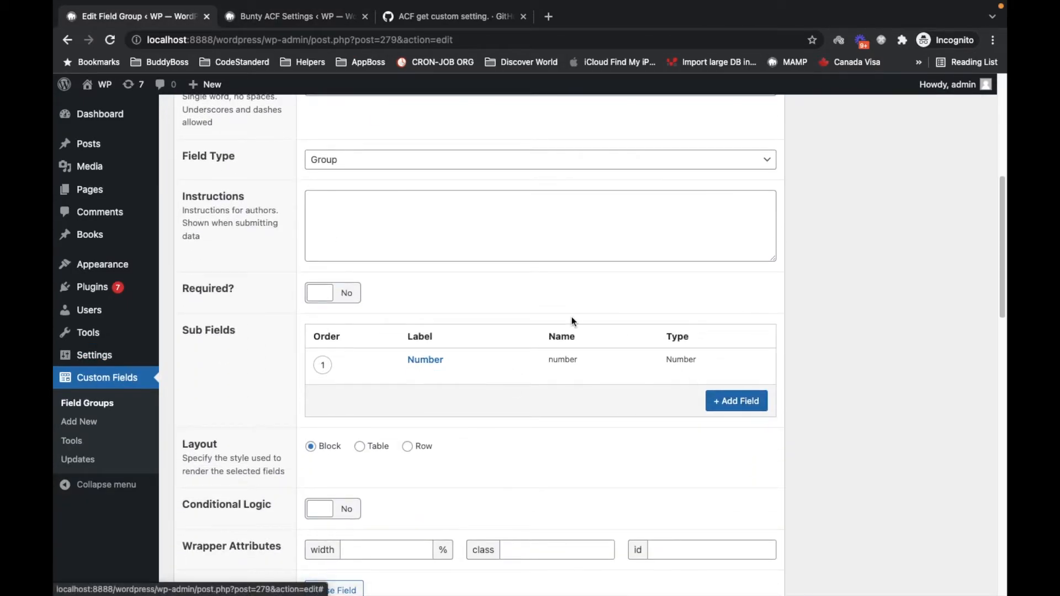
pyautogui.scroll(6, 572, 316)
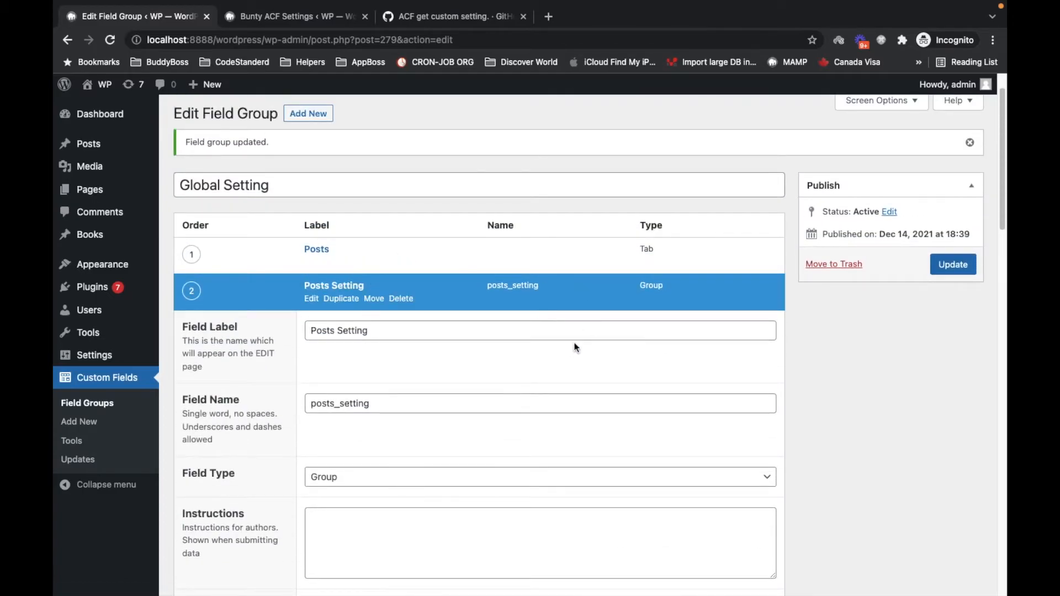
pyautogui.scroll(-4, 574, 347)
pyautogui.scroll(3, 441, 271)
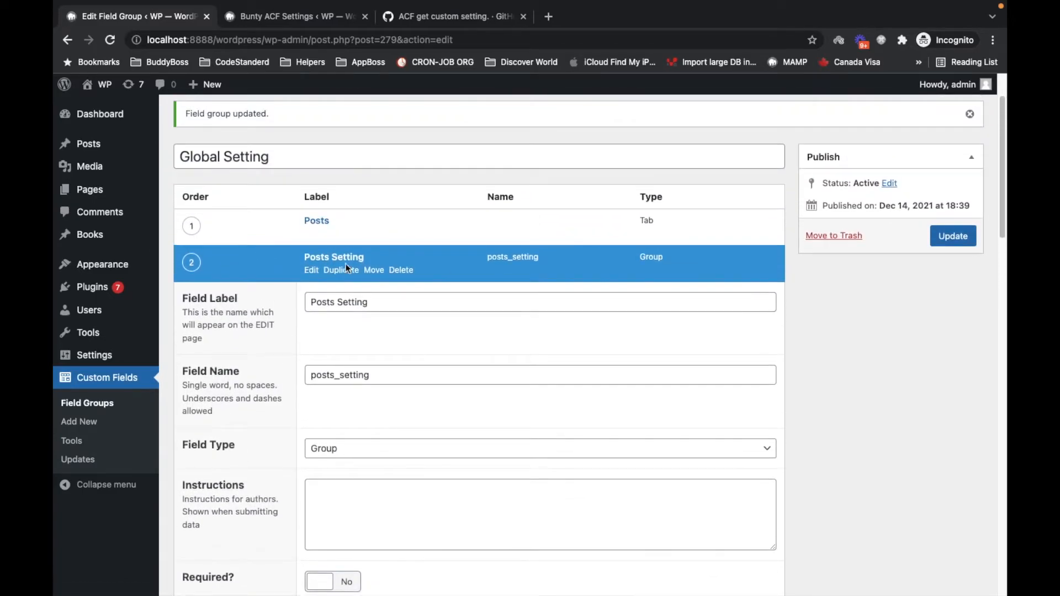
pyautogui.click(335, 259)
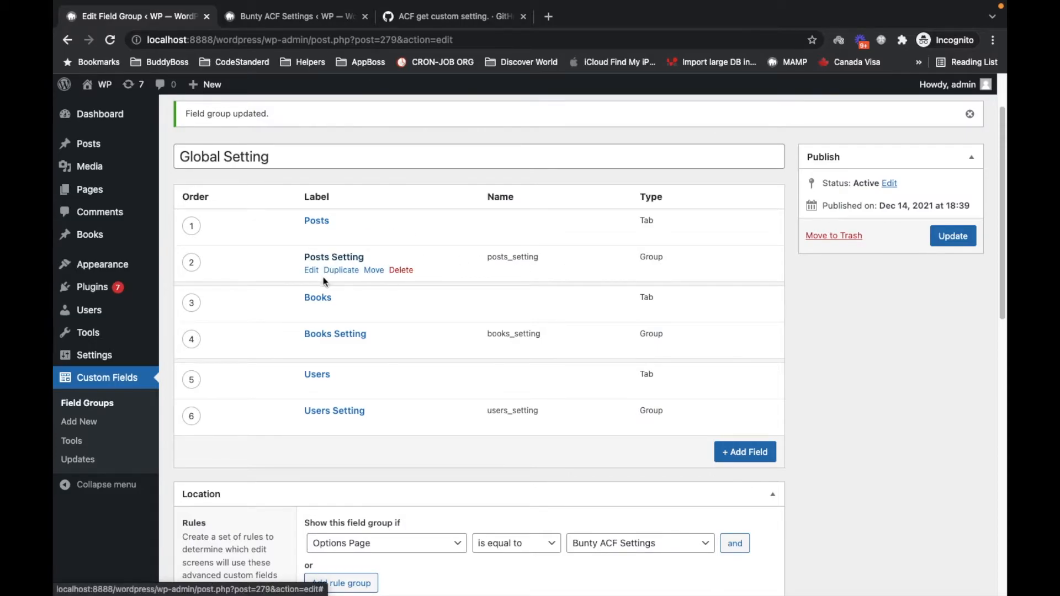
pyautogui.scroll(-1, 316, 396)
pyautogui.scroll(-10, 317, 397)
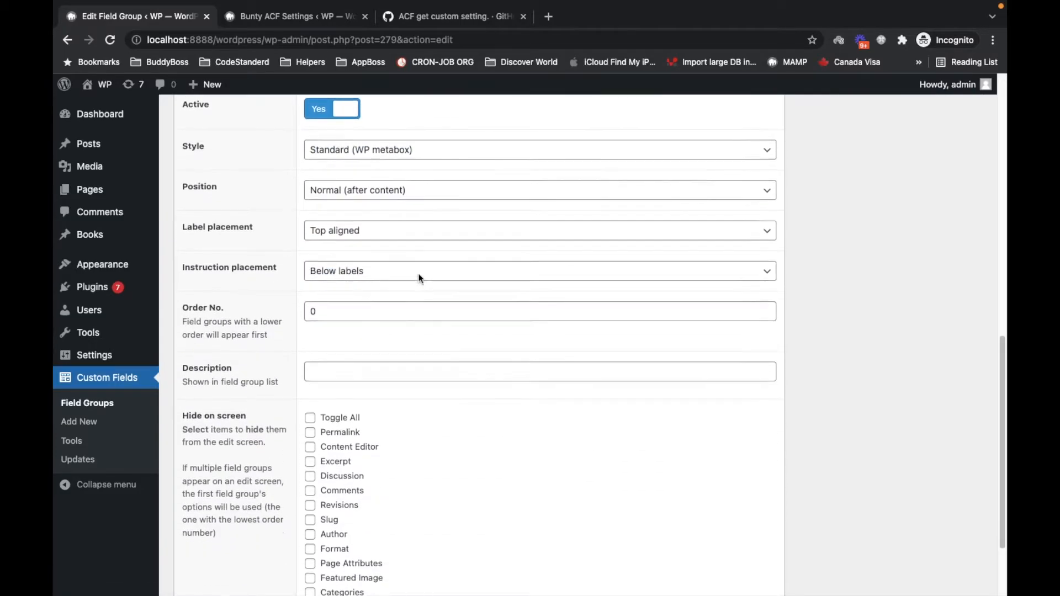
pyautogui.scroll(10, 421, 279)
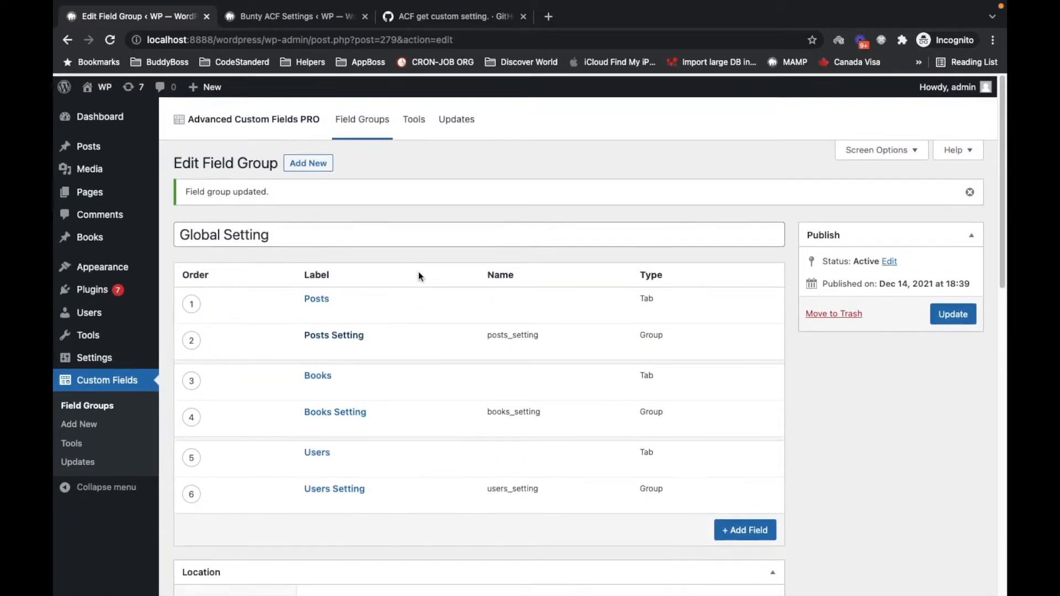
# Add a second sub field labelled Label to the Posts Setting group, keeping the Text field type
pyautogui.click(328, 335)
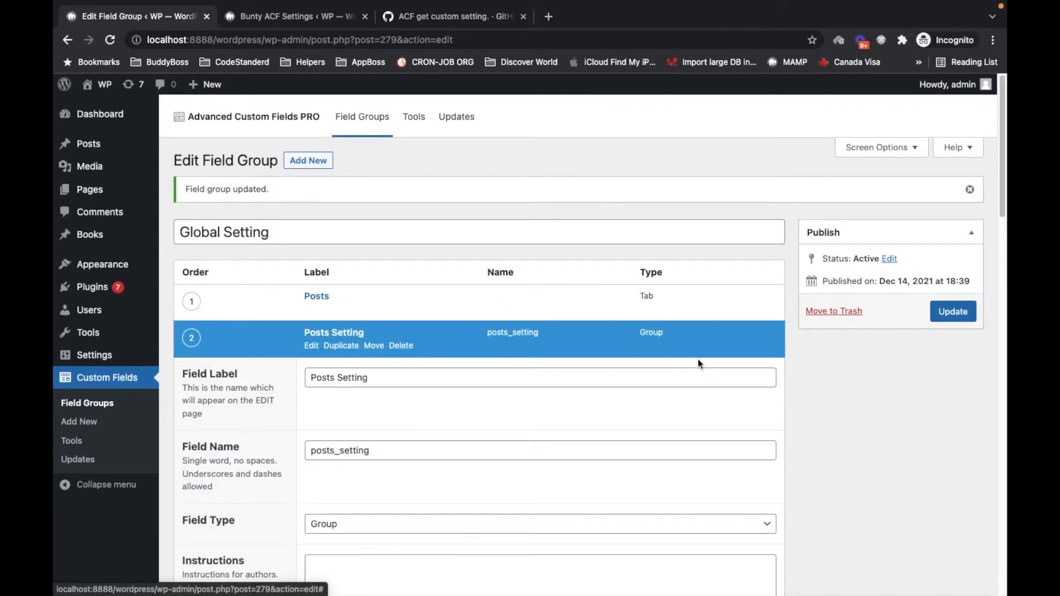
pyautogui.scroll(-5, 646, 339)
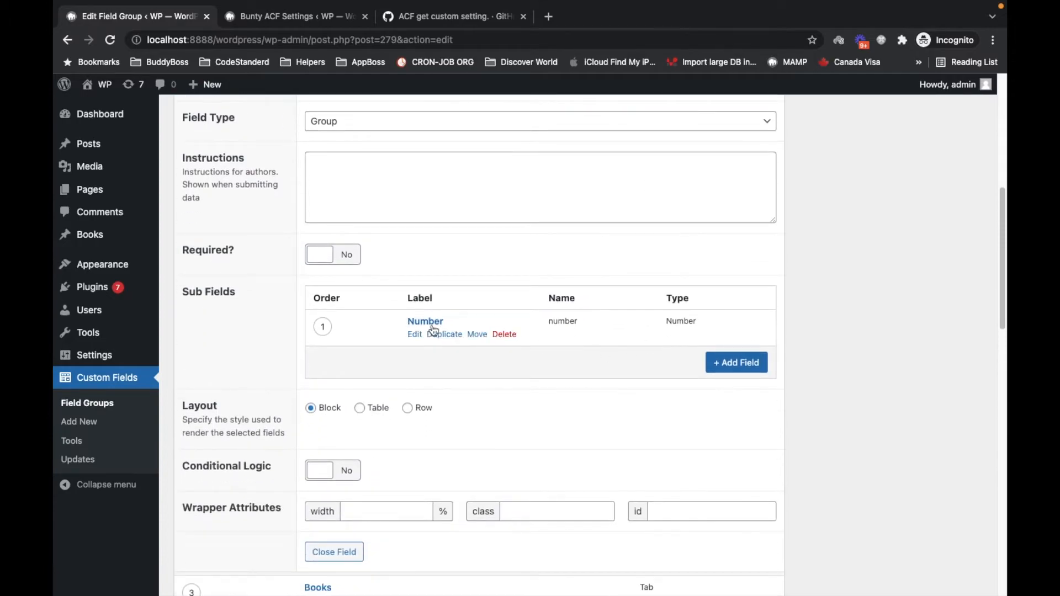
pyautogui.click(739, 366)
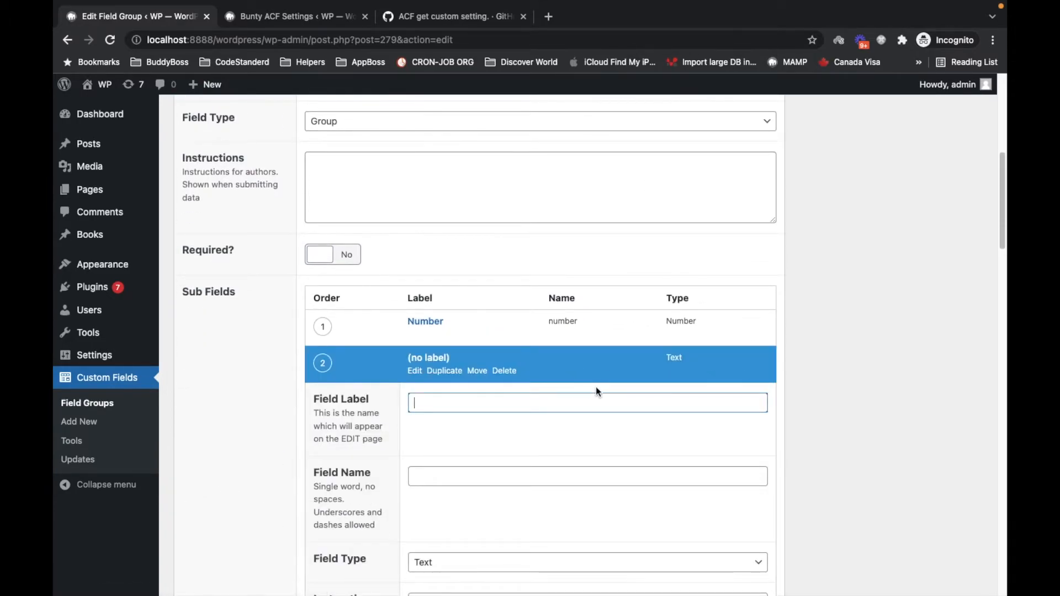
pyautogui.write('Label')
pyautogui.click(516, 422)
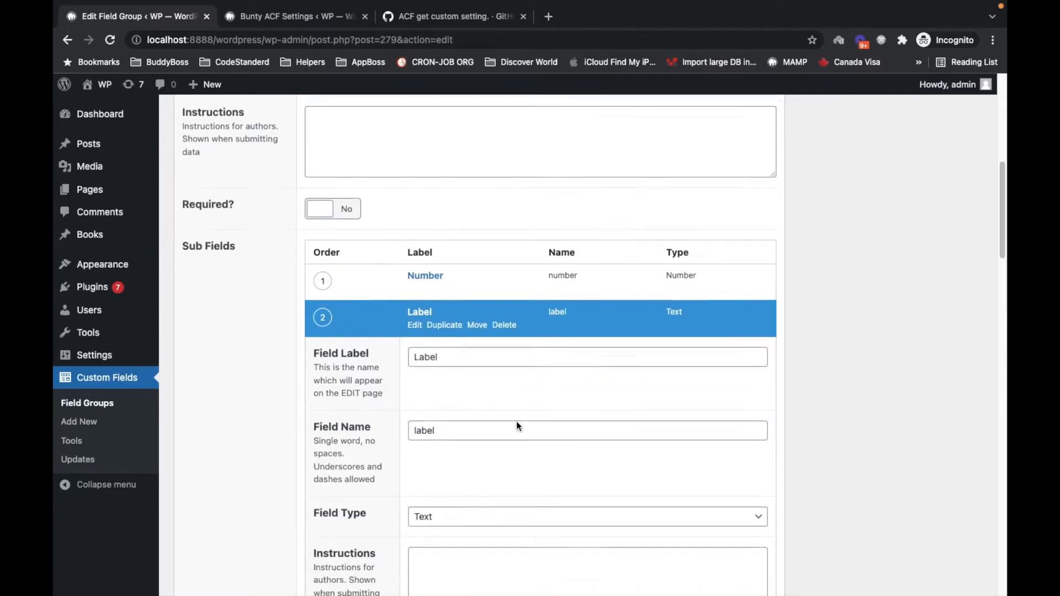
pyautogui.scroll(-6, 575, 315)
pyautogui.scroll(7, 525, 315)
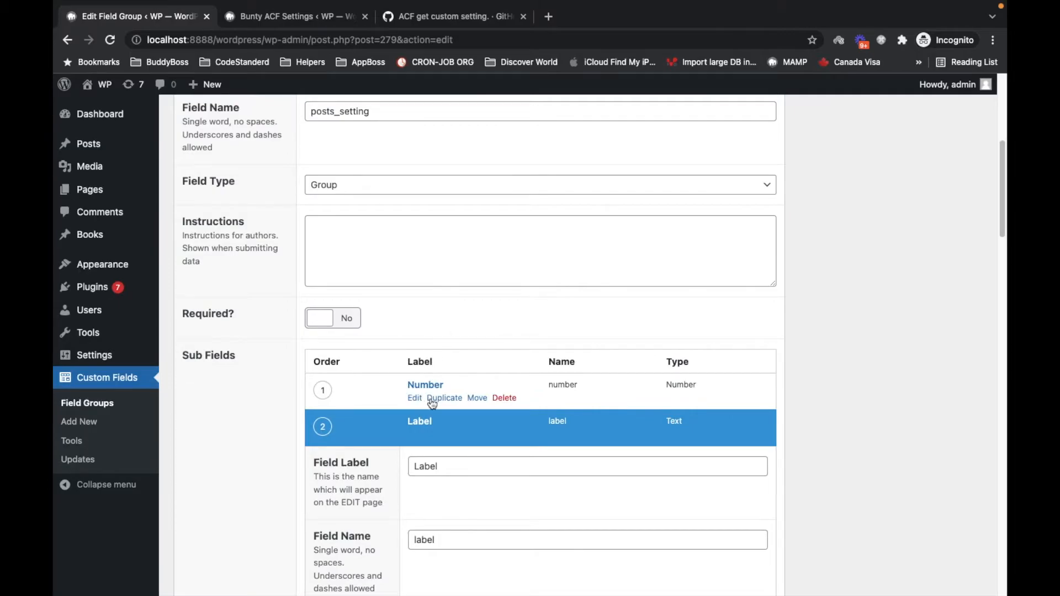
pyautogui.click(426, 421)
# Add a second Text sub field labelled Lable to the Books Setting group
pyautogui.scroll(-8, 426, 421)
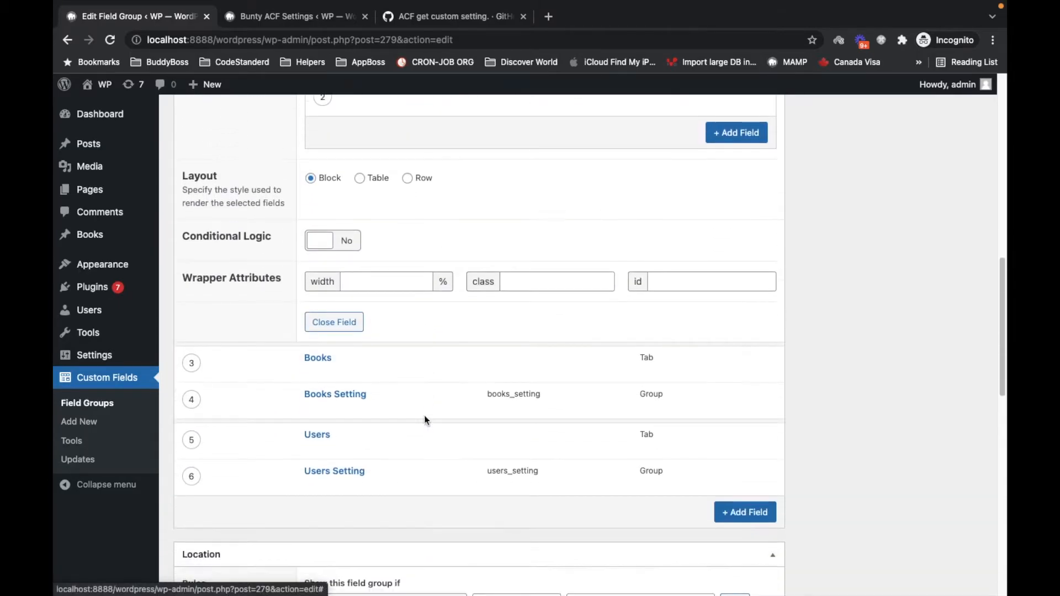
pyautogui.click(354, 318)
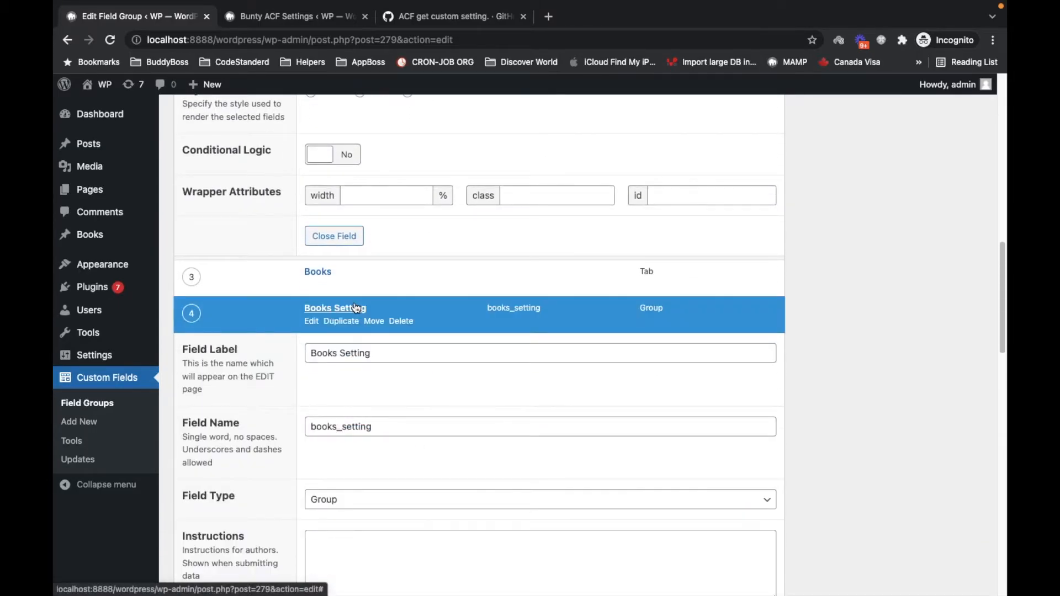
pyautogui.scroll(-7, 525, 372)
pyautogui.click(742, 363)
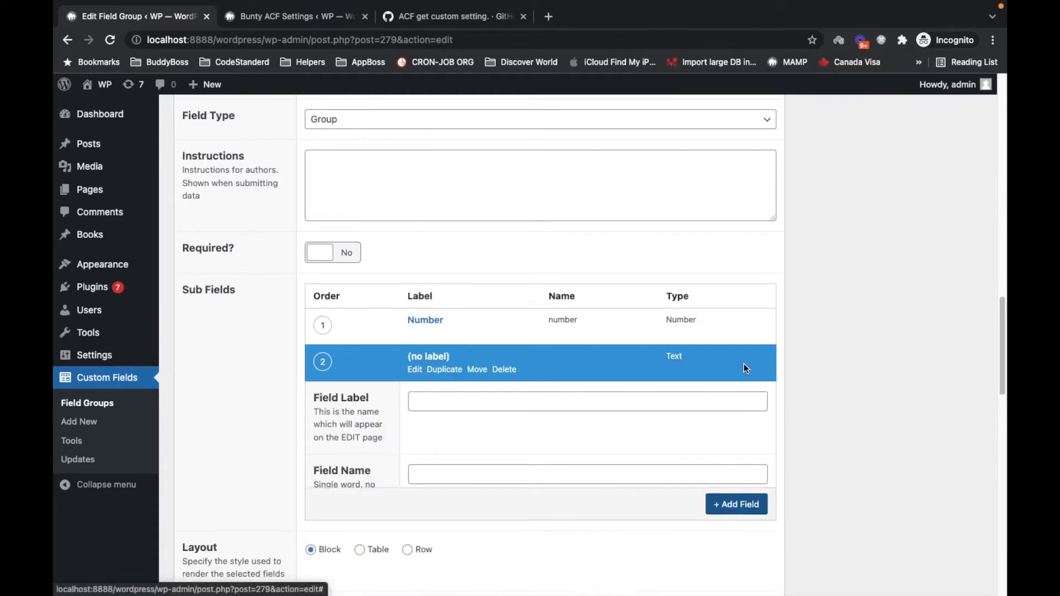
pyautogui.write('Le')
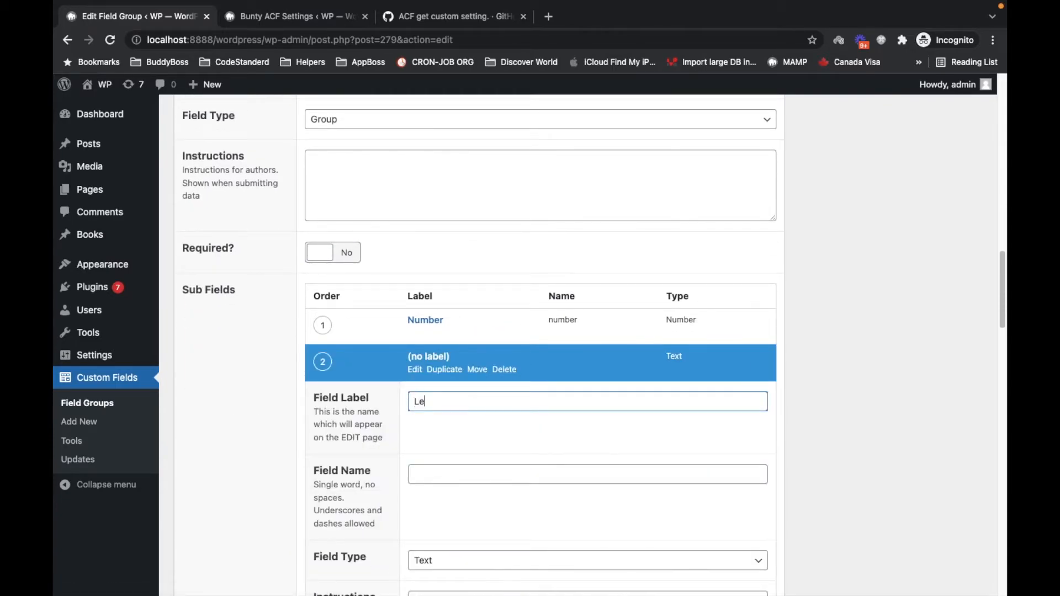
pyautogui.write('able')
pyautogui.click(512, 436)
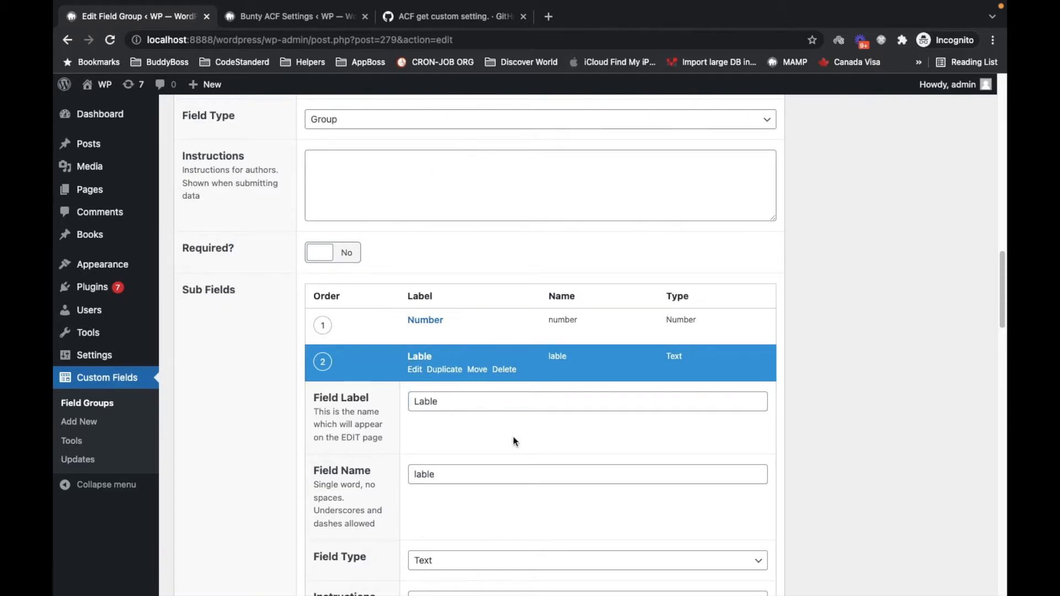
# Add a second sub field labelled Label to the Users Setting group, keeping the Text field type
pyautogui.scroll(-10, 513, 437)
pyautogui.scroll(-10, 514, 437)
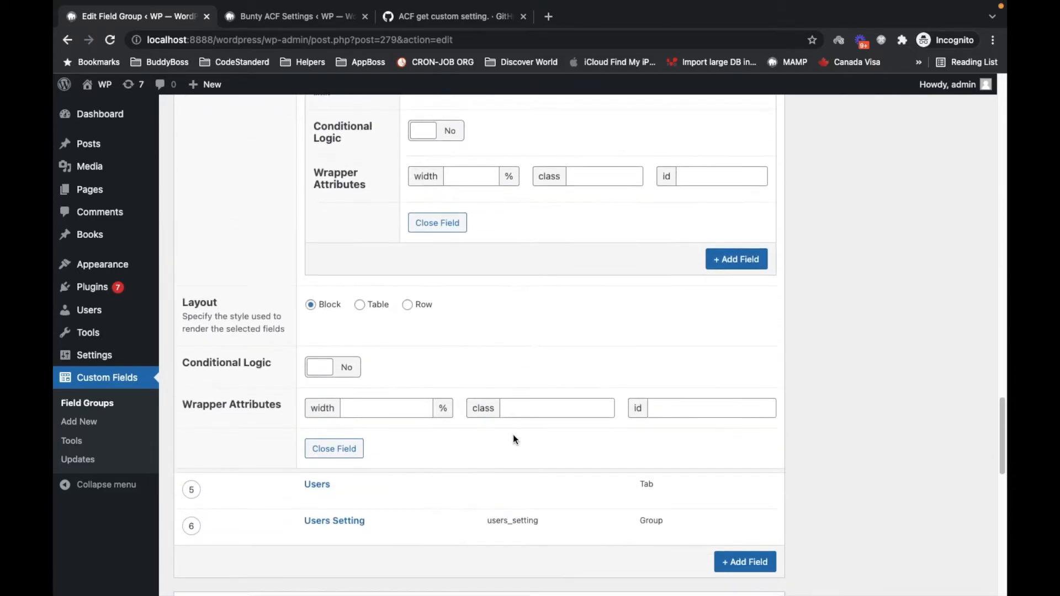
pyautogui.moveTo(332, 286)
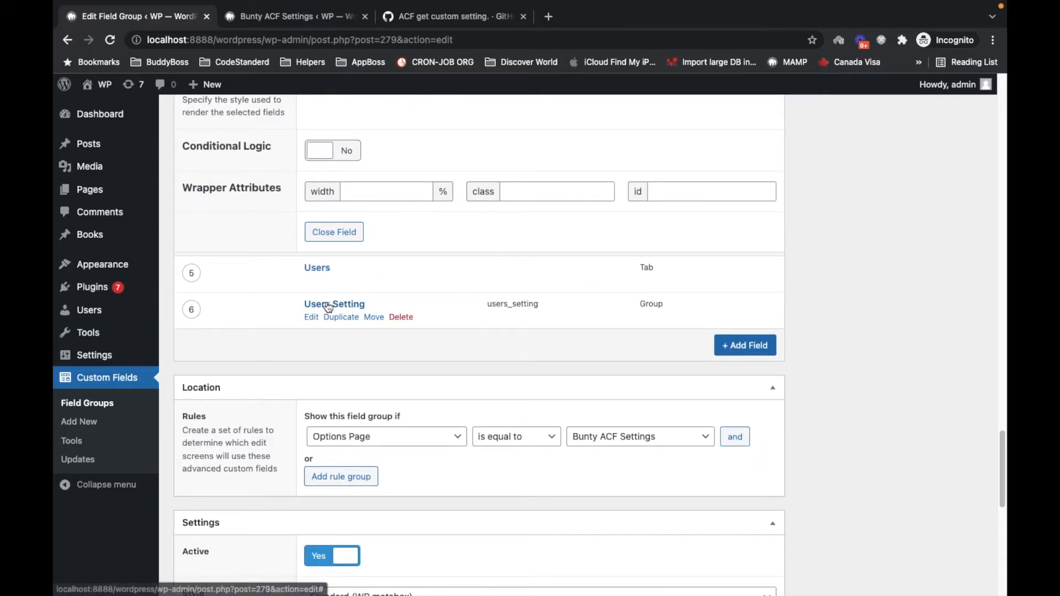
pyautogui.click(331, 305)
pyautogui.scroll(-8, 327, 302)
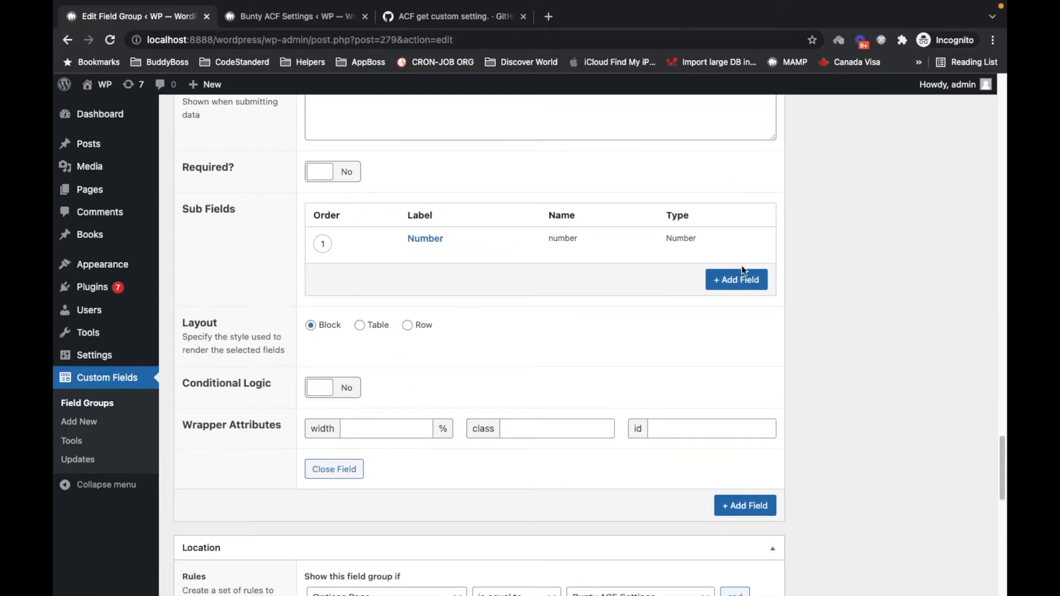
pyautogui.click(737, 280)
pyautogui.write('Labe')
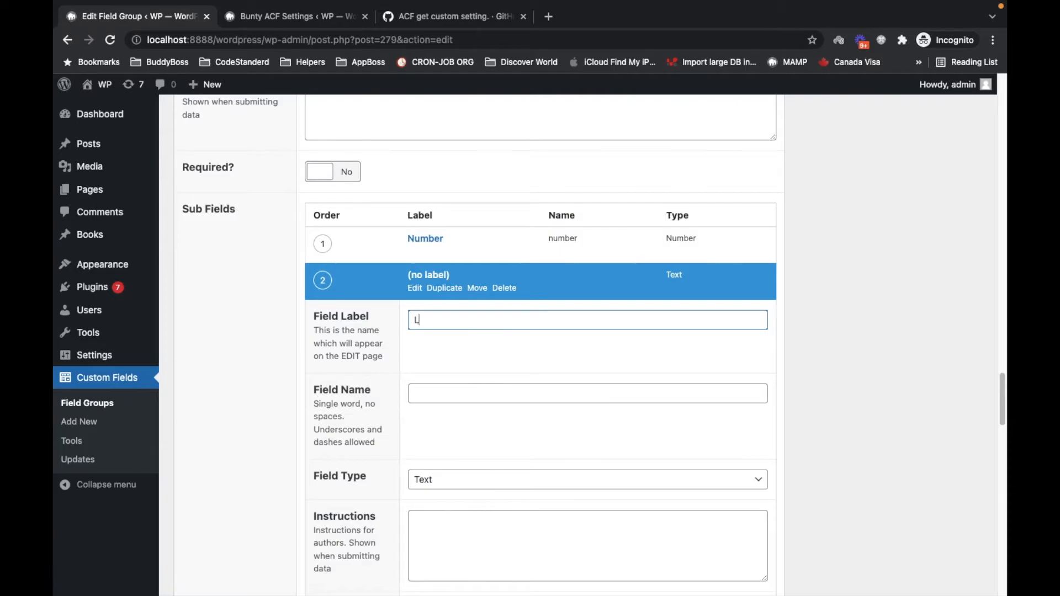
pyautogui.click(512, 432)
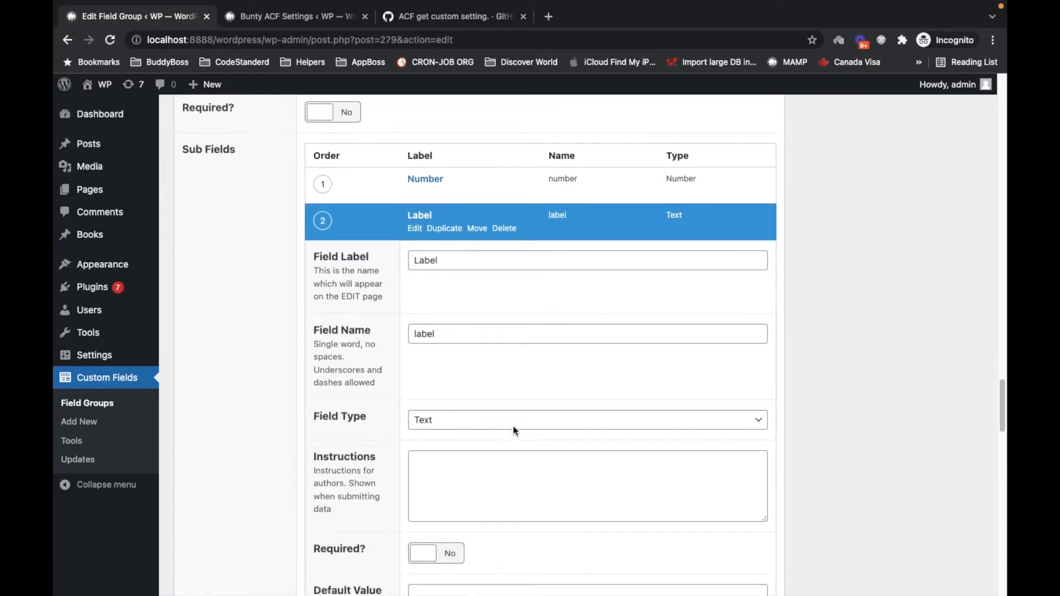
pyautogui.scroll(-3, 513, 431)
pyautogui.click(458, 313)
pyautogui.click(458, 314)
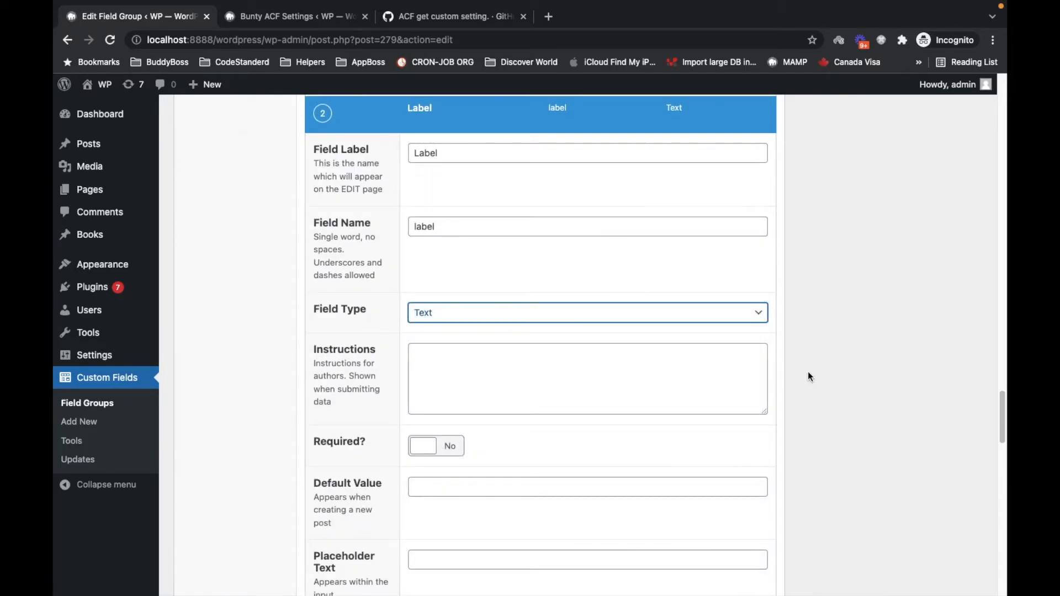
# Update the Global Setting field group and reload the Bunty ACF Settings page
pyautogui.scroll(20, 808, 373)
pyautogui.scroll(6, 972, 284)
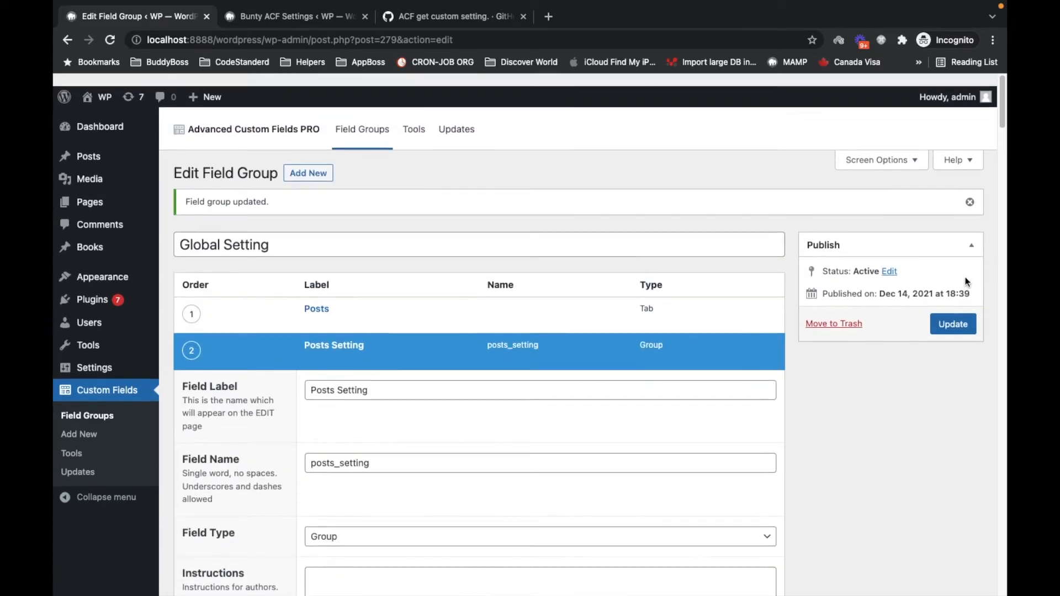
pyautogui.click(954, 311)
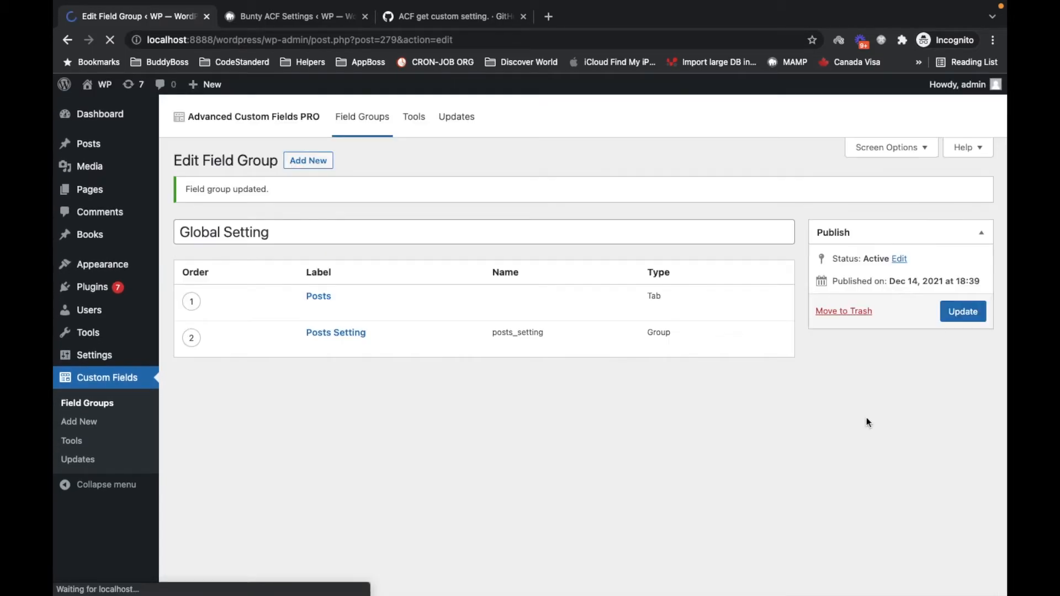
pyautogui.click(287, 20)
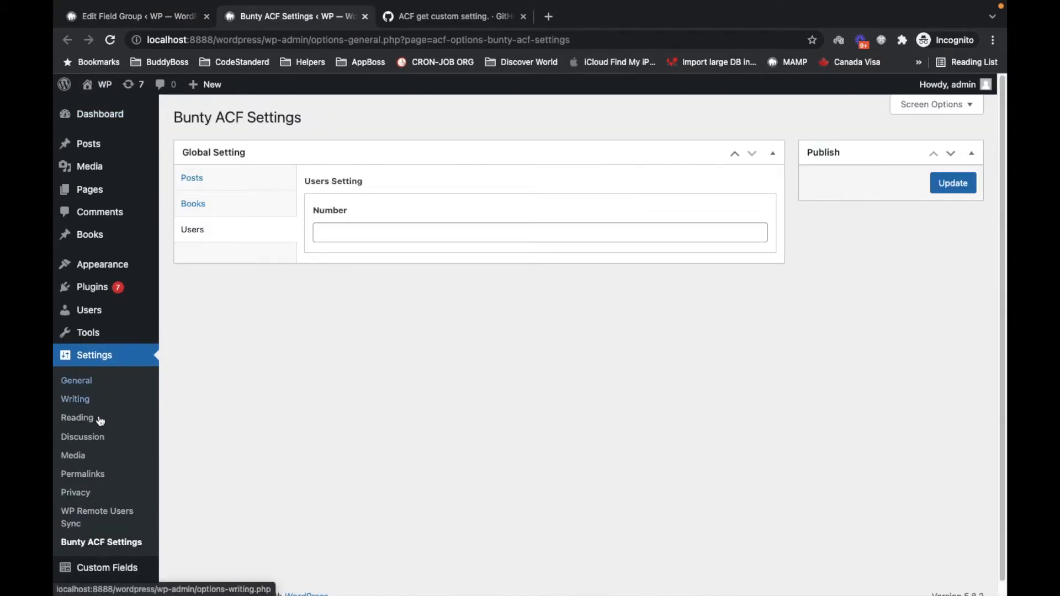
pyautogui.click(83, 543)
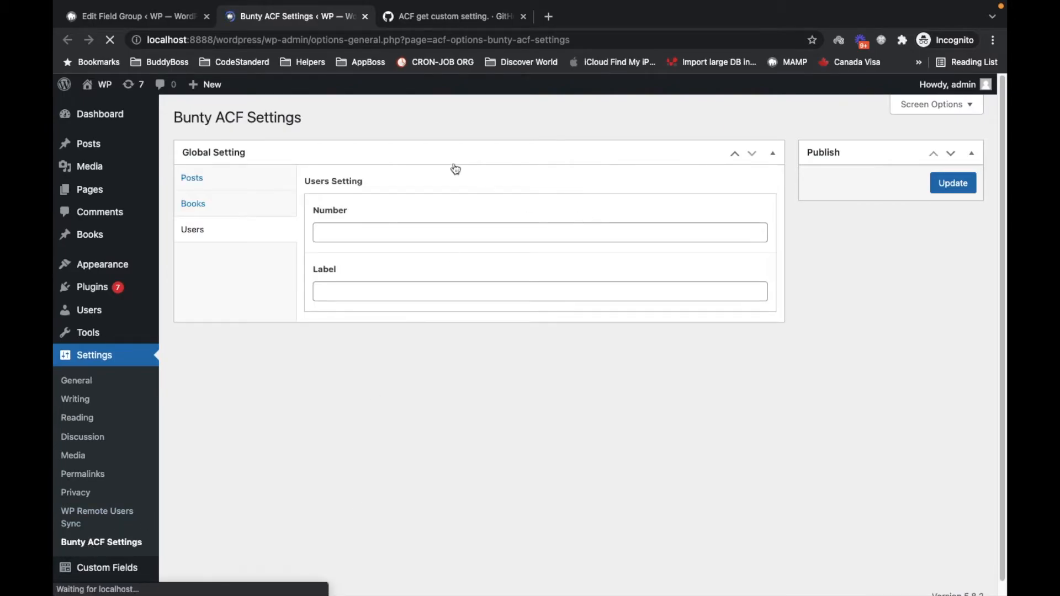
# Under Posts, set the Number to 10 and the Label to "Posts Label"
pyautogui.click(225, 182)
pyautogui.click(356, 237)
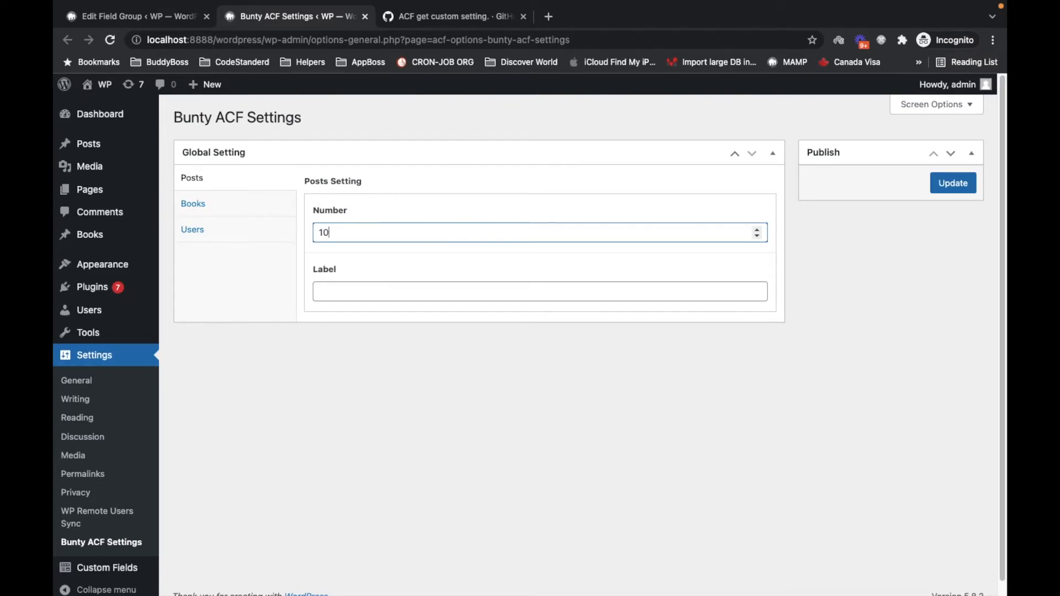
pyautogui.click(379, 296)
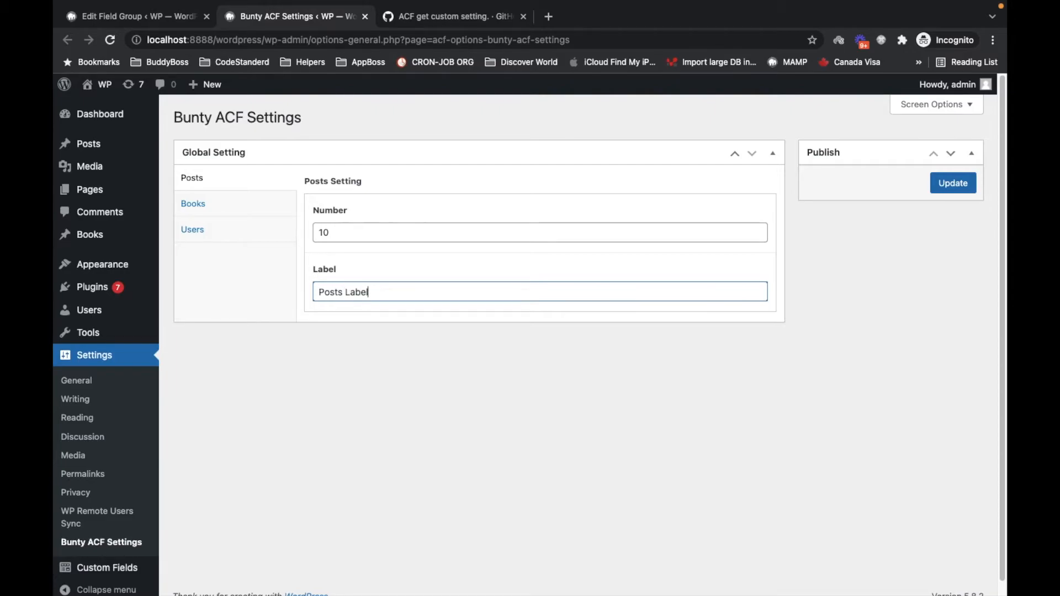
# Under Books, set the Number to 5 and fill the Lable field with a label text starting with "Books"
pyautogui.click(236, 204)
pyautogui.click(356, 236)
pyautogui.click(331, 284)
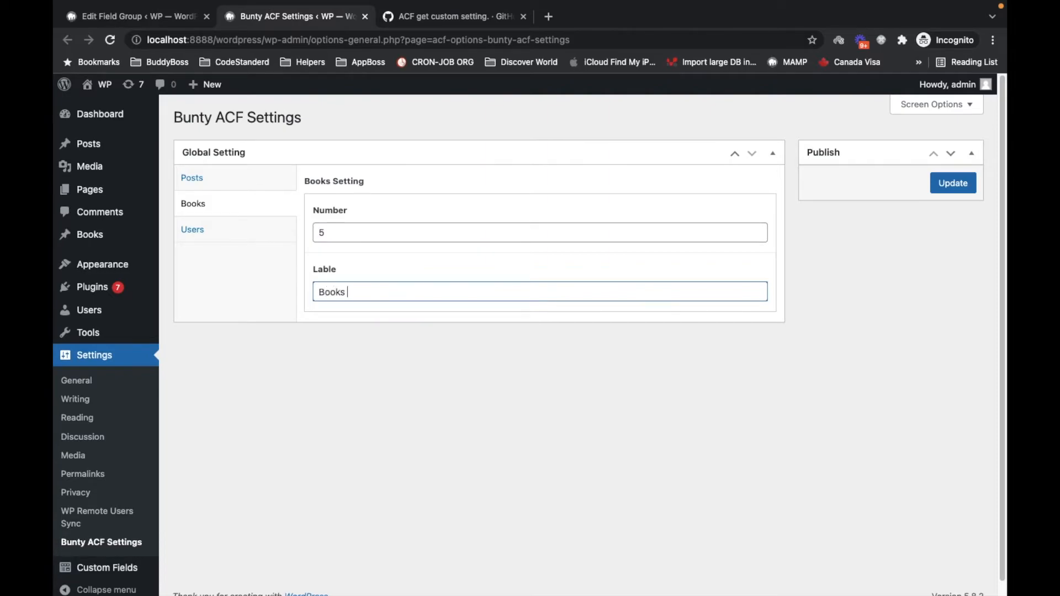
# Under Users, set the Number to 8 and the Label to "Users label", and update the options page
pyautogui.click(211, 230)
pyautogui.click(361, 225)
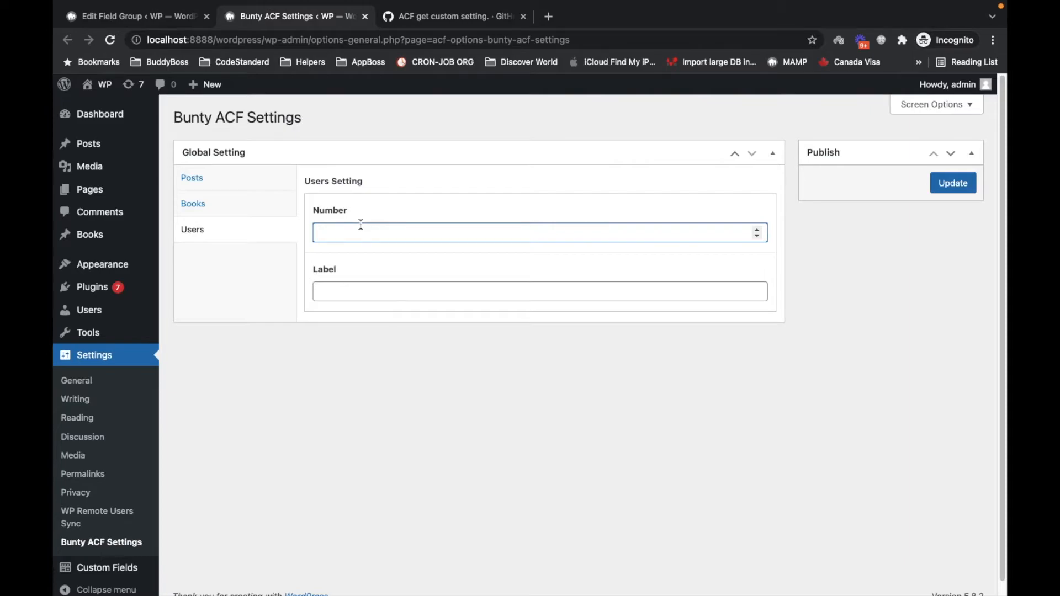
pyautogui.click(392, 289)
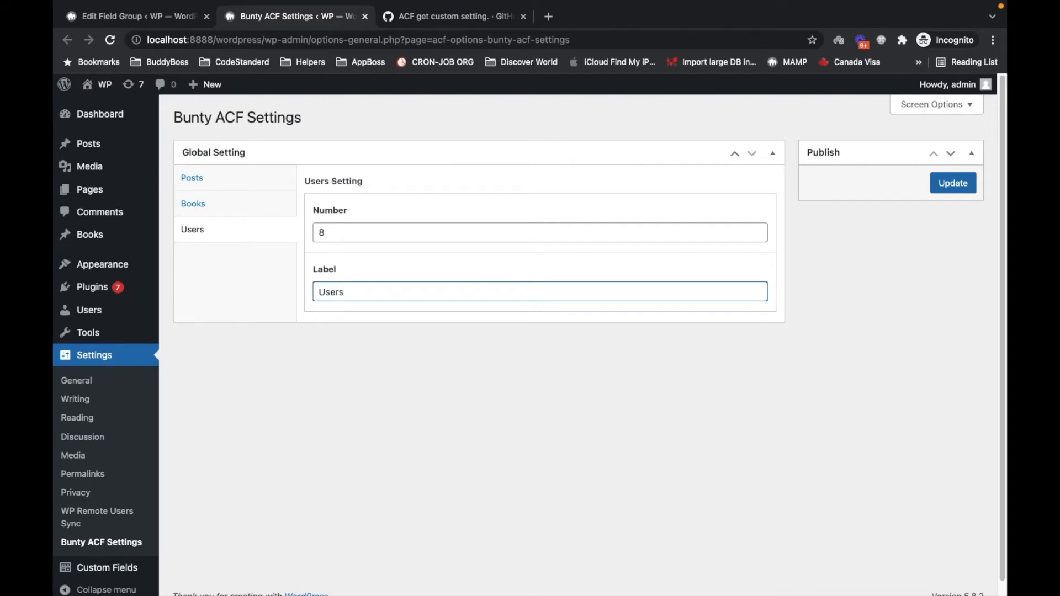
pyautogui.click(954, 184)
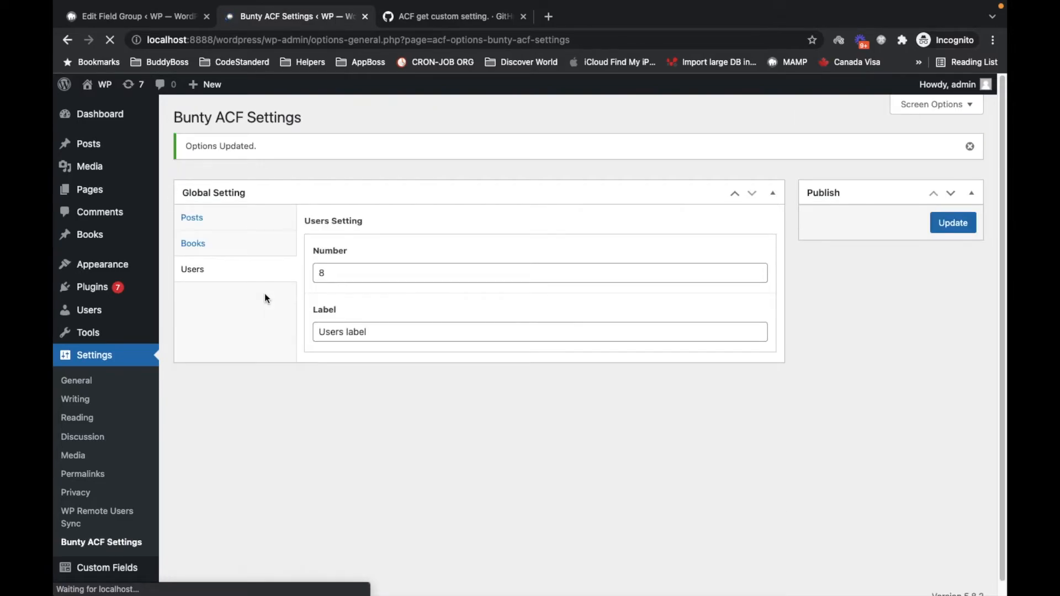
# Check the saved Number and label values under the Posts, Books and Users tabs
pyautogui.click(255, 235)
pyautogui.click(252, 223)
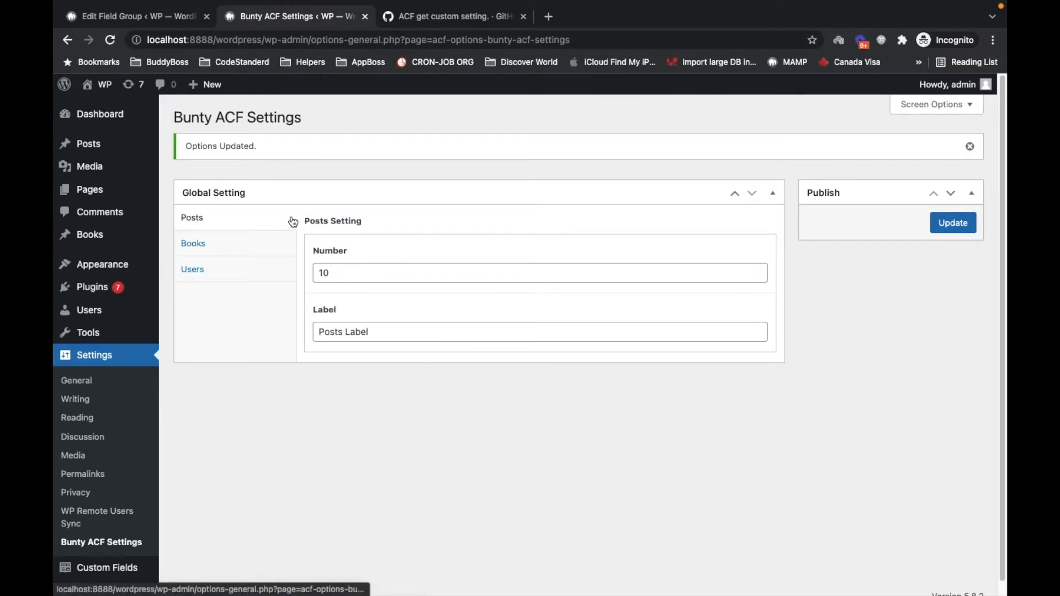
pyautogui.click(221, 254)
pyautogui.click(228, 278)
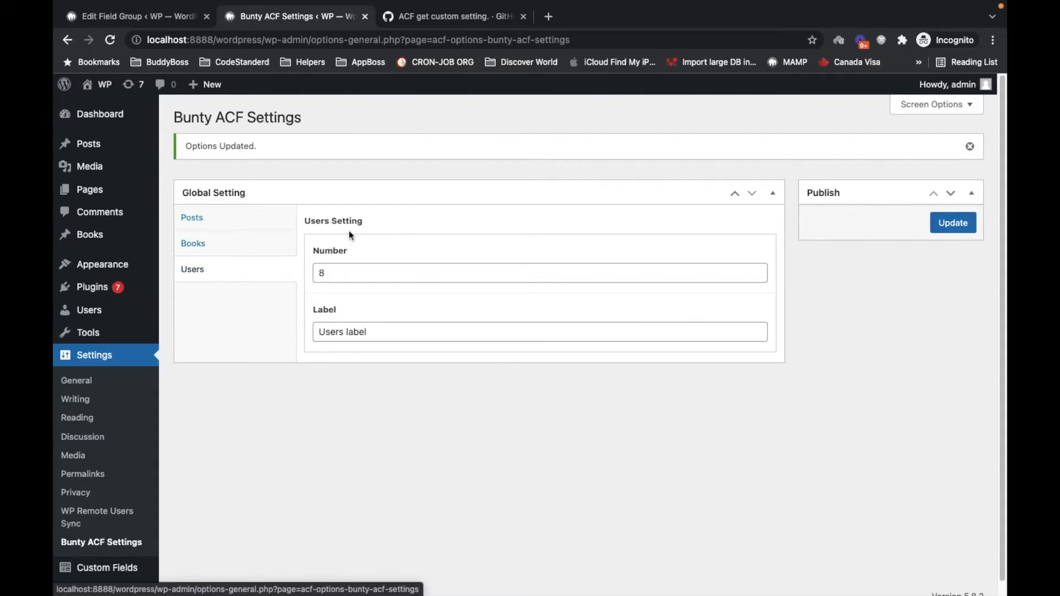
# Check the saved Posts settings, and review the acf_get_custom_setting function in the GitHub gist
pyautogui.click(249, 224)
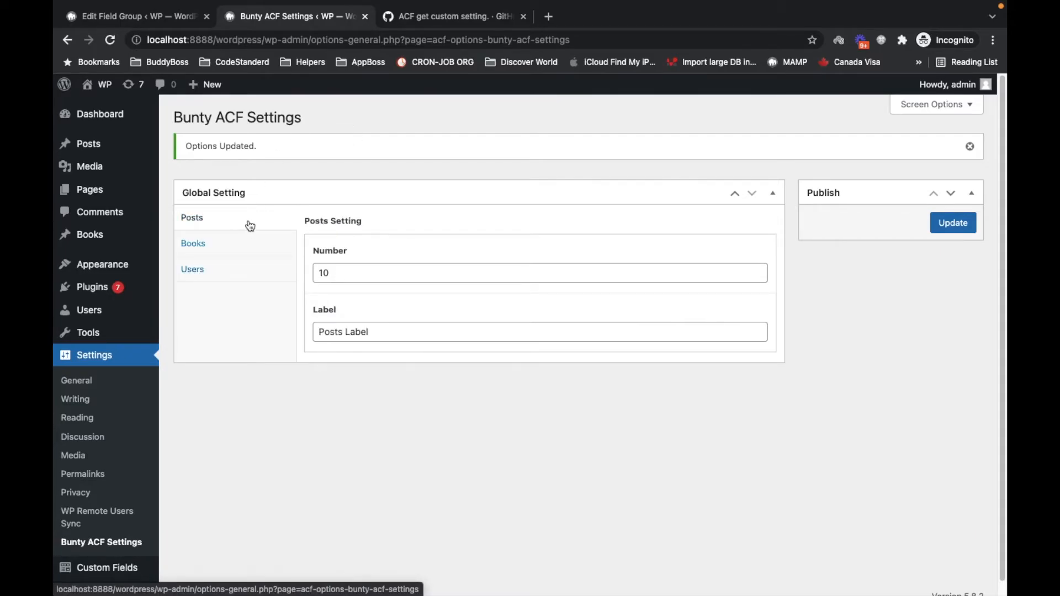
pyautogui.click(443, 18)
pyautogui.scroll(-5, 337, 392)
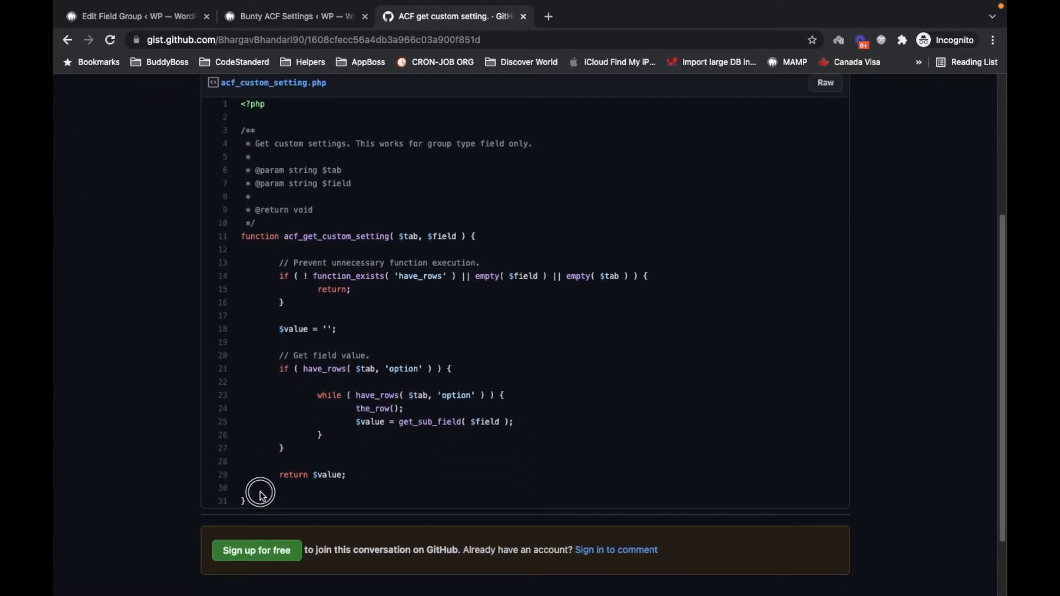
pyautogui.moveTo(249, 502); pyautogui.dragTo(296, 263)
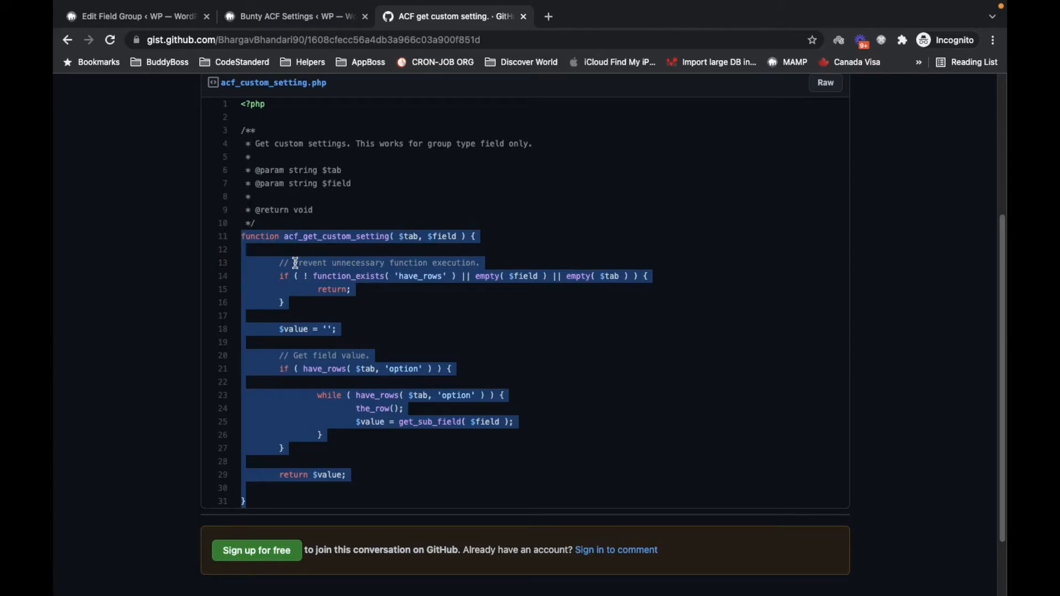
# Switch to Visual Studio Code and expand the plugins folder under wp-content
pyautogui.press('super+Tab')
pyautogui.press('super+Tab')
pyautogui.press('super+Tab')
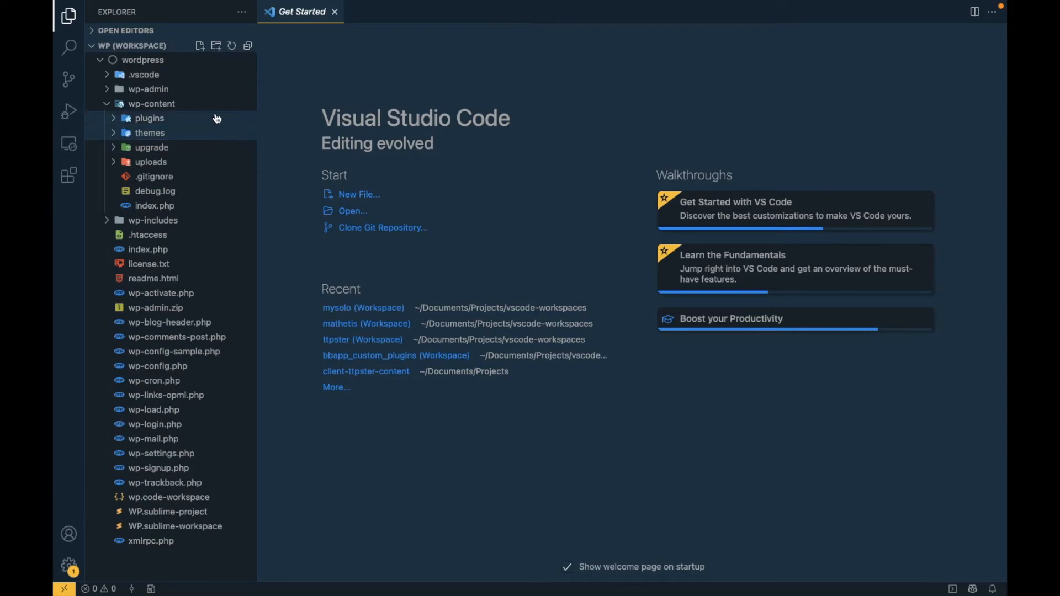
pyautogui.click(159, 119)
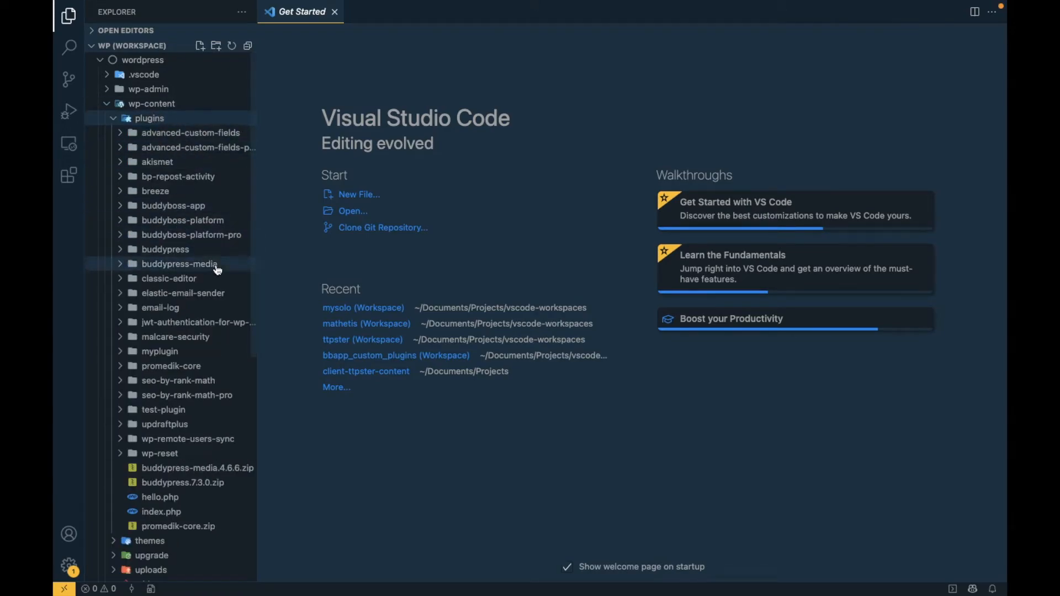
pyautogui.moveTo(260, 242); pyautogui.dragTo(271, 243)
pyautogui.scroll(-3, 165, 243)
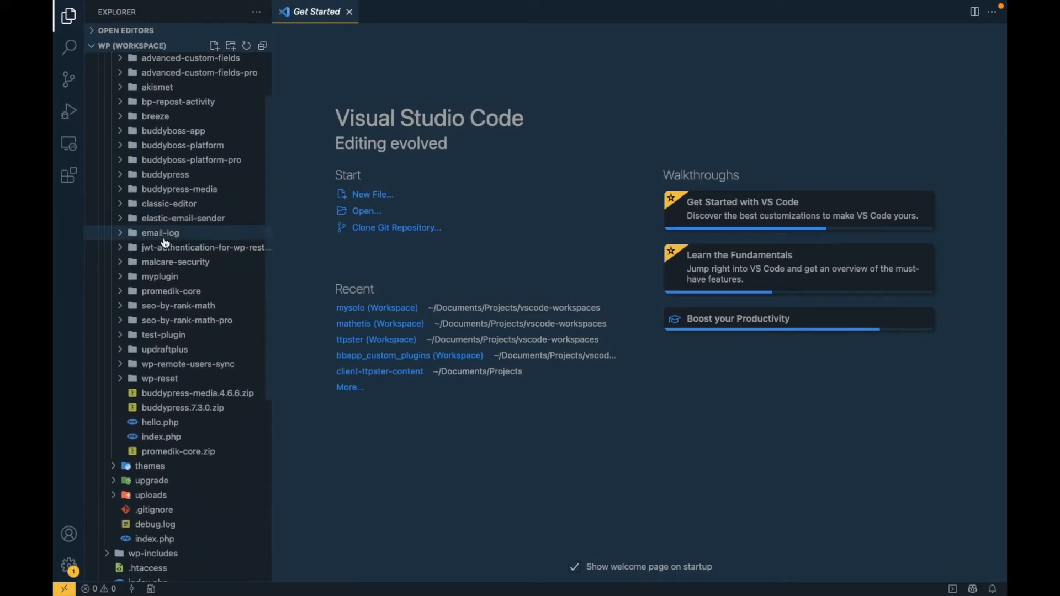
pyautogui.scroll(4, 168, 226)
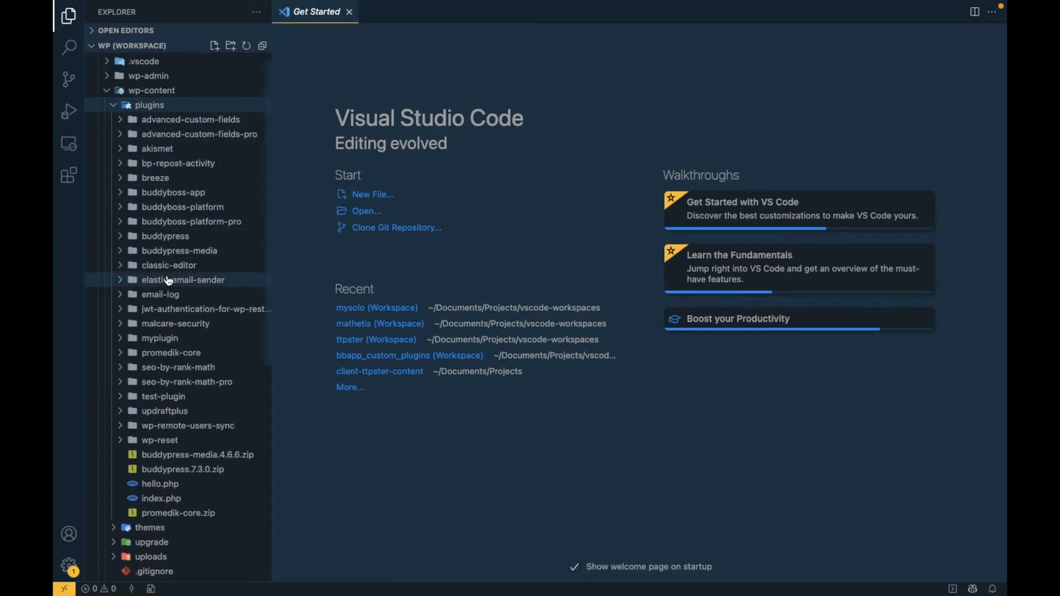
# Expand the myplugin folder and its includes subfolder, and open my-custom-plugin.php
pyautogui.click(165, 338)
pyautogui.scroll(-1, 166, 338)
pyautogui.scroll(-4, 166, 338)
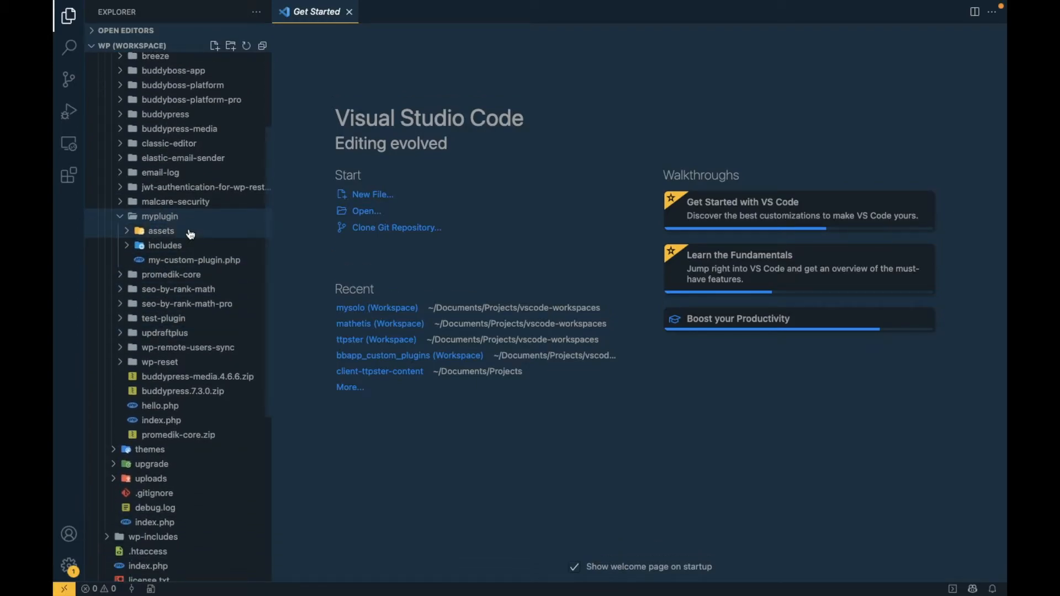
pyautogui.click(175, 247)
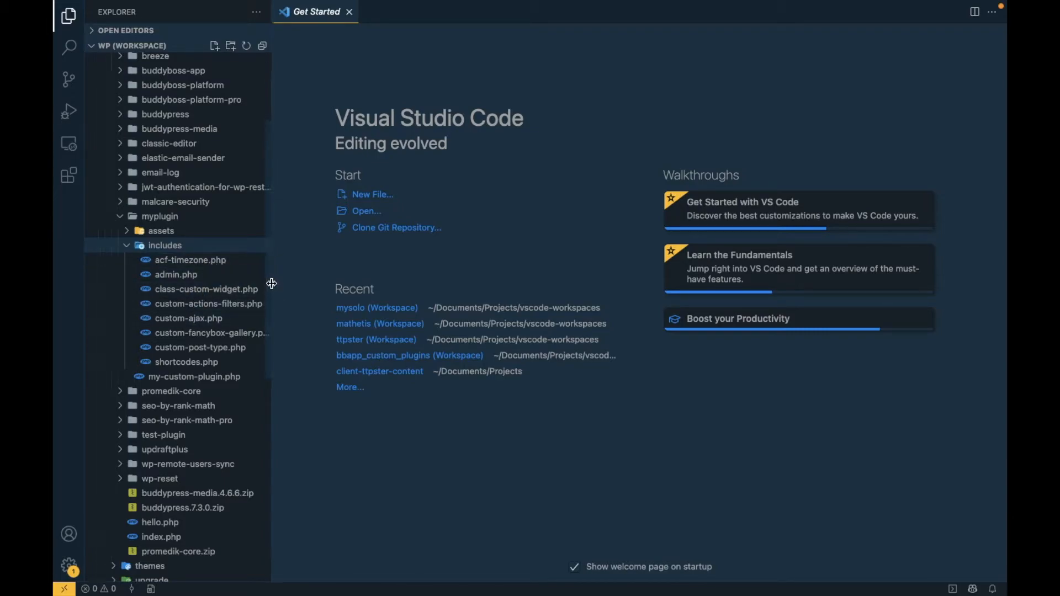
pyautogui.moveTo(272, 284); pyautogui.dragTo(301, 282)
pyautogui.scroll(-3, 171, 274)
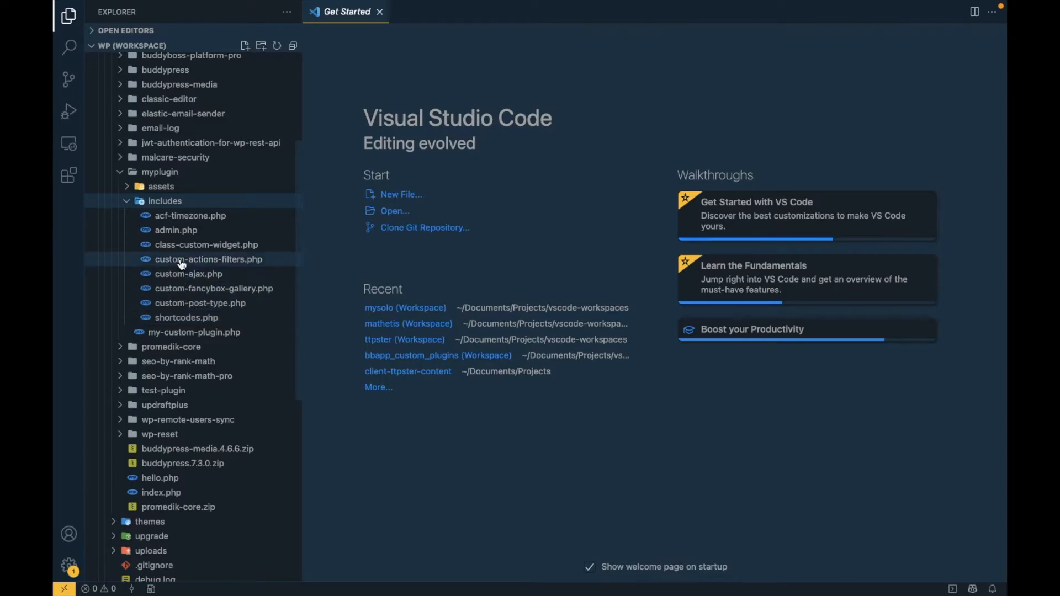
pyautogui.scroll(2, 182, 265)
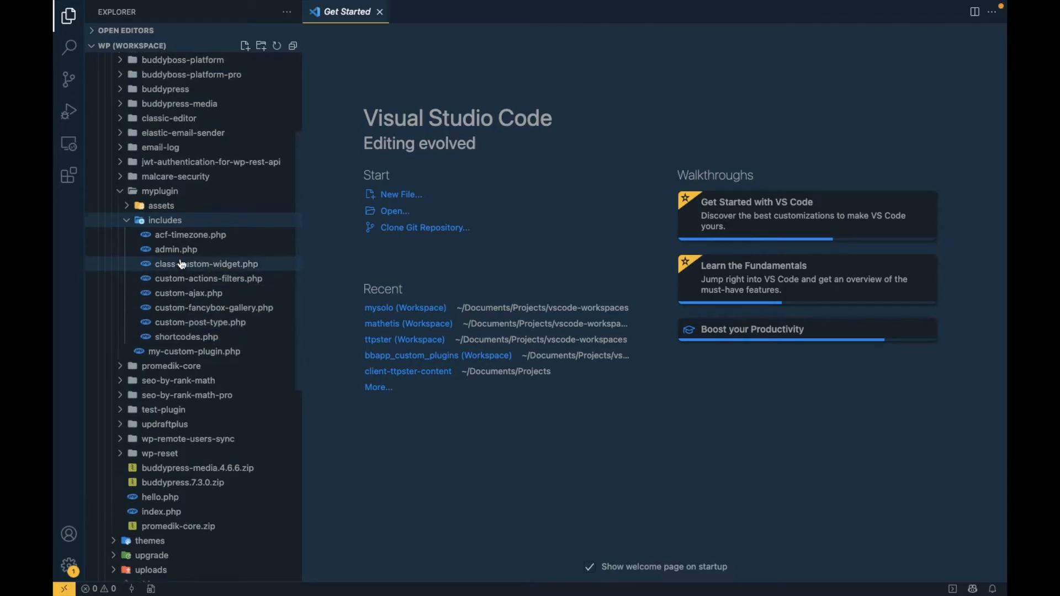
pyautogui.click(177, 357)
pyautogui.click(177, 358)
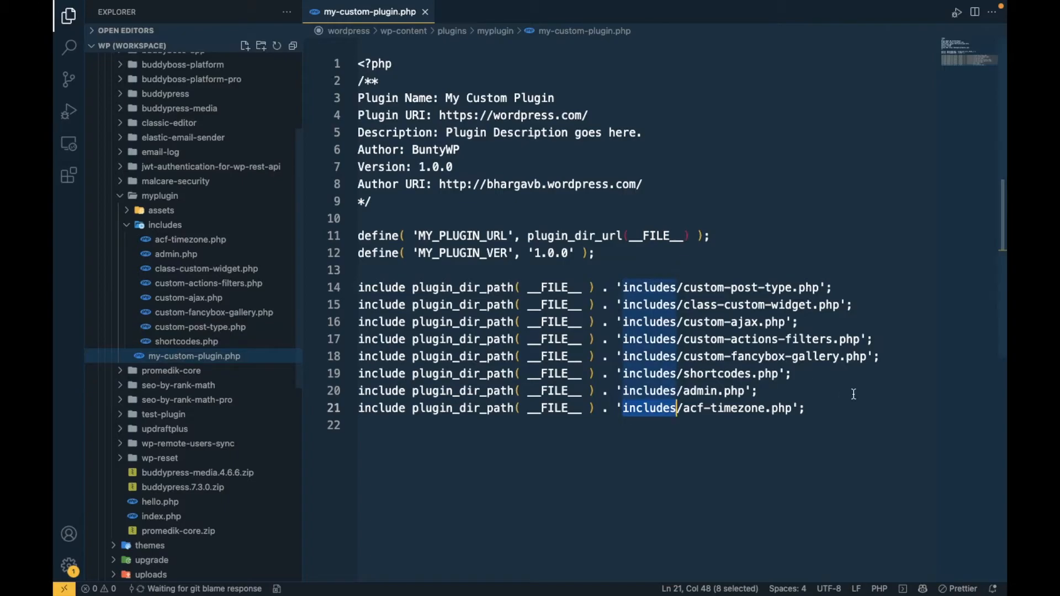
# Duplicate the acf-timezone.php include line, point the copy to includes/common-functions.php, and save the file
pyautogui.click(831, 410)
pyautogui.hotkey('shift', 'alt', 'Down')
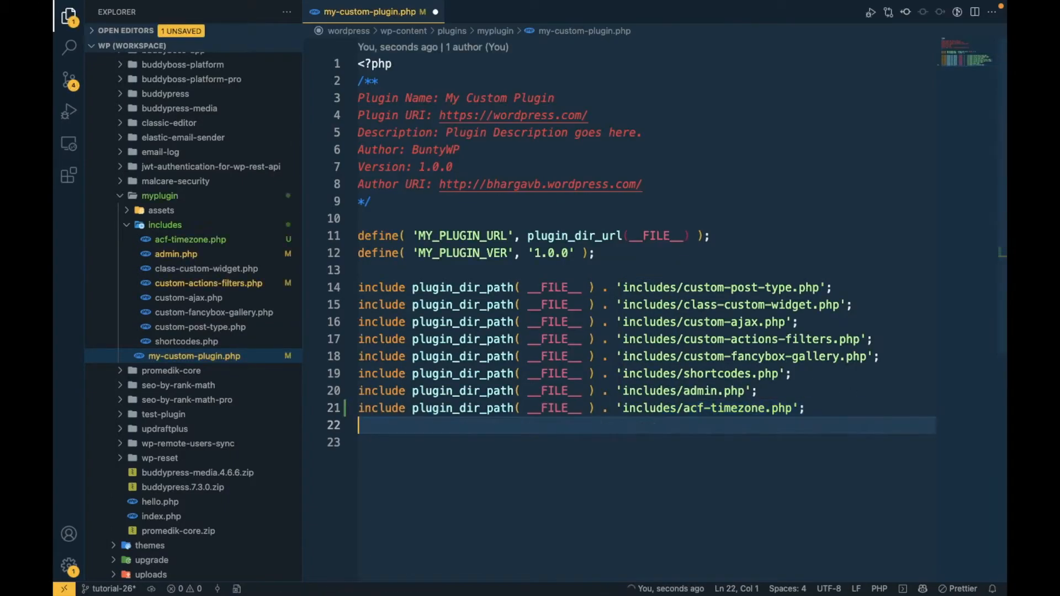
pyautogui.moveTo(686, 427); pyautogui.dragTo(767, 427)
pyautogui.write('common')
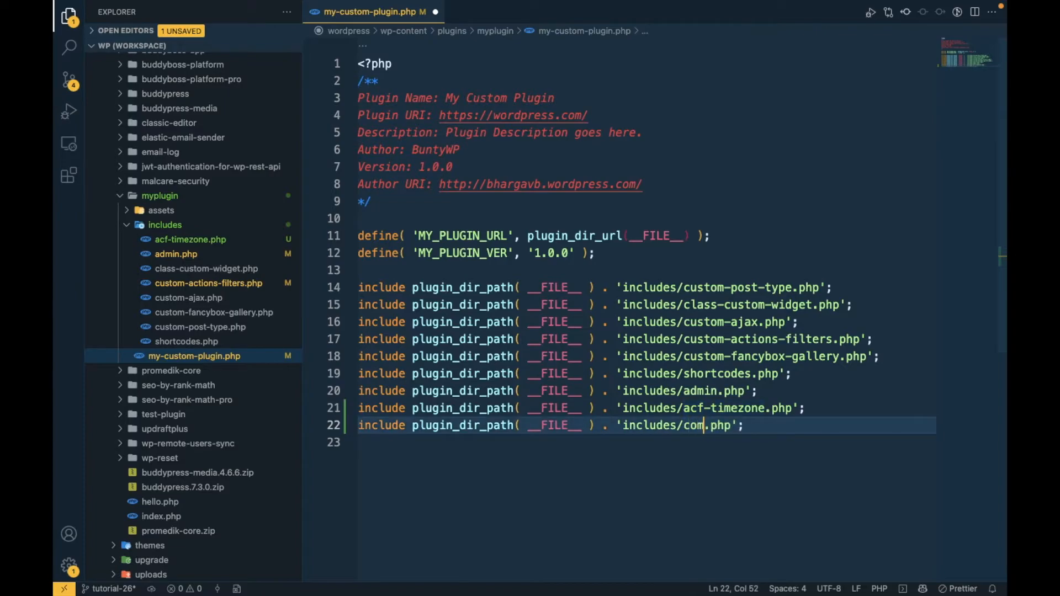
pyautogui.write('-')
pyautogui.write('functions')
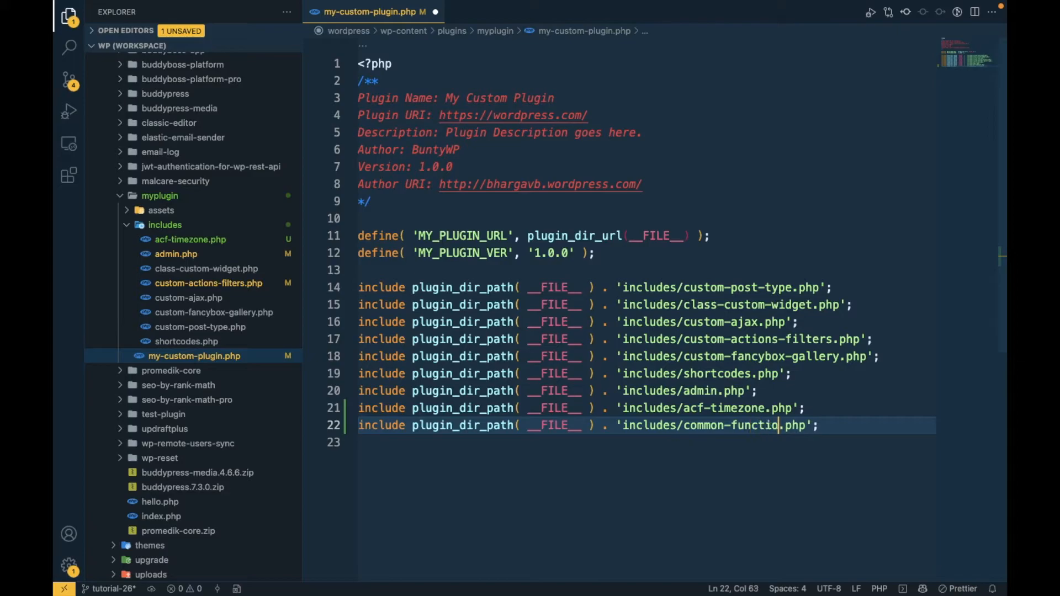
pyautogui.press('super+s')
# Copy the common-functions.php file name from the include line and create a new file with that name in the includes folder
pyautogui.press('Left')
pyautogui.press('Left')
pyautogui.press('Left')
pyautogui.press('Left')
pyautogui.press('Left')
pyautogui.press('Left')
pyautogui.press('Left')
pyautogui.press('Left')
pyautogui.press('Left')
pyautogui.press('Left')
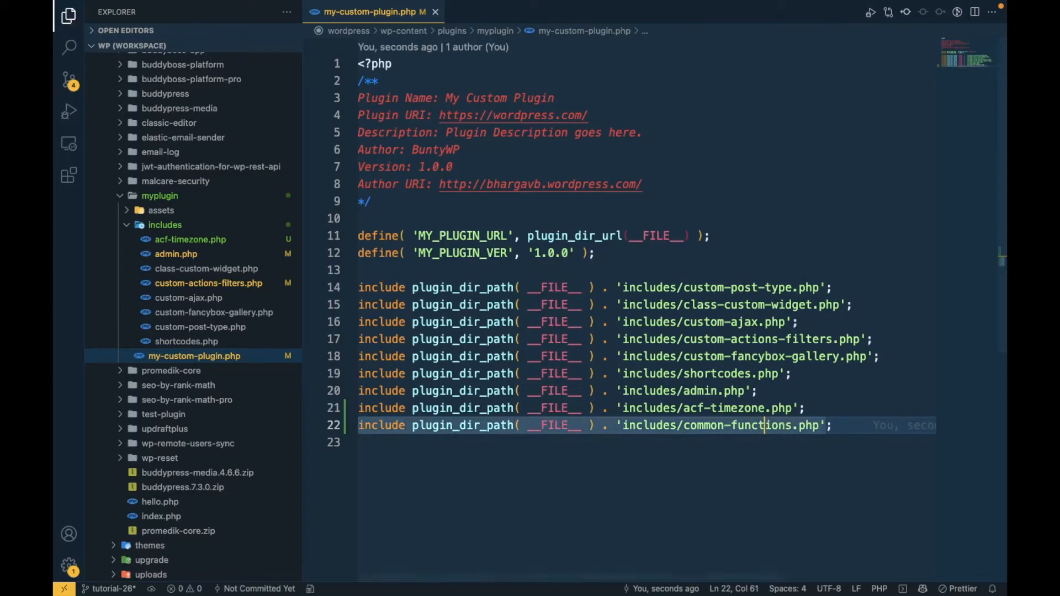
pyautogui.hotkey('alt', 'Left')
pyautogui.hotkey('alt', 'shift', 'Right')
pyautogui.hotkey('alt', 'shift', 'Right')
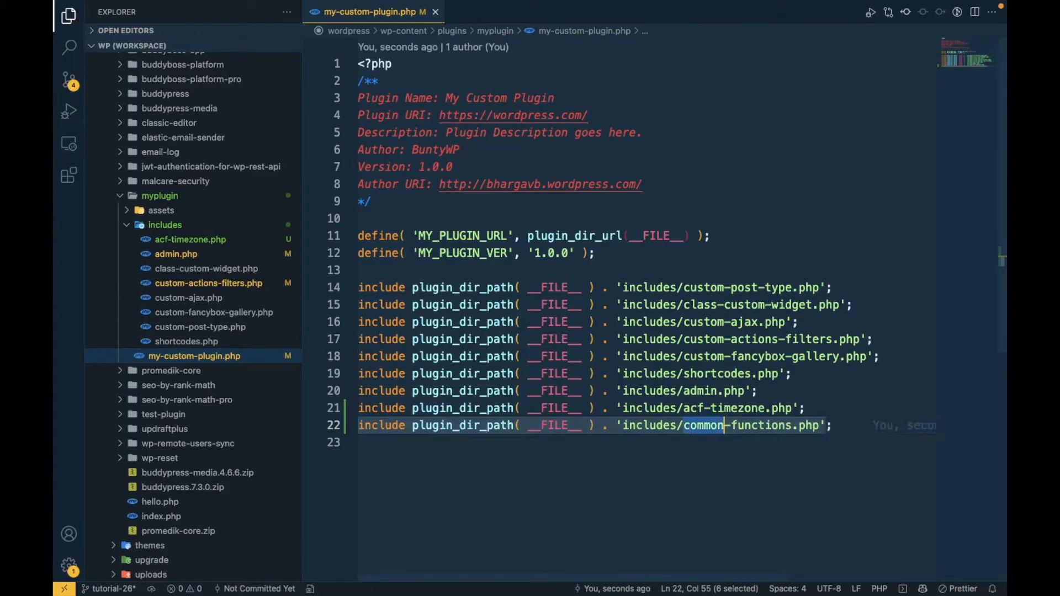
pyautogui.hotkey('alt', 'shift', 'Right')
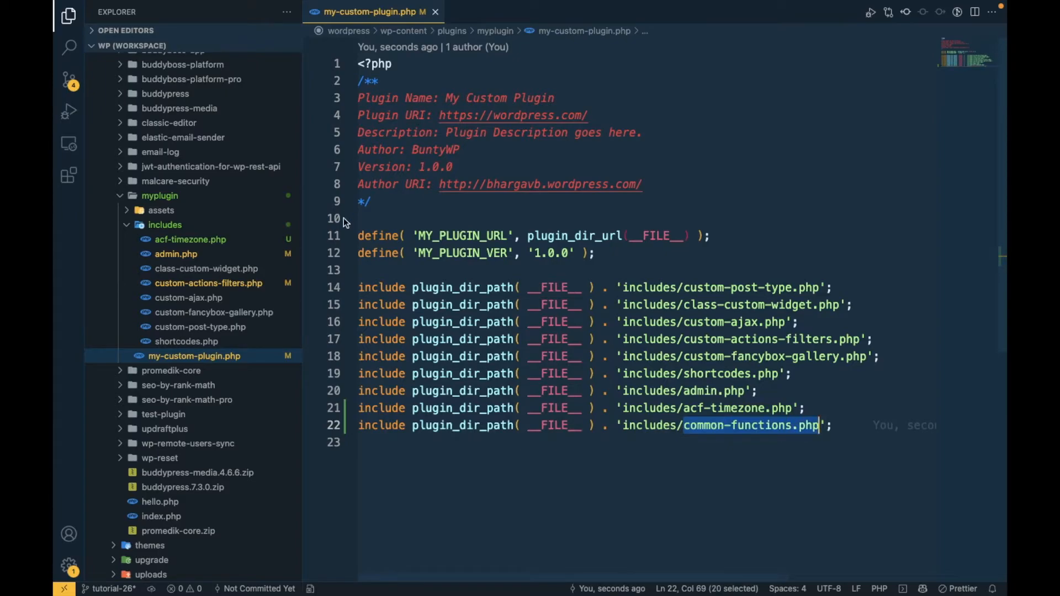
pyautogui.rightClick(185, 228)
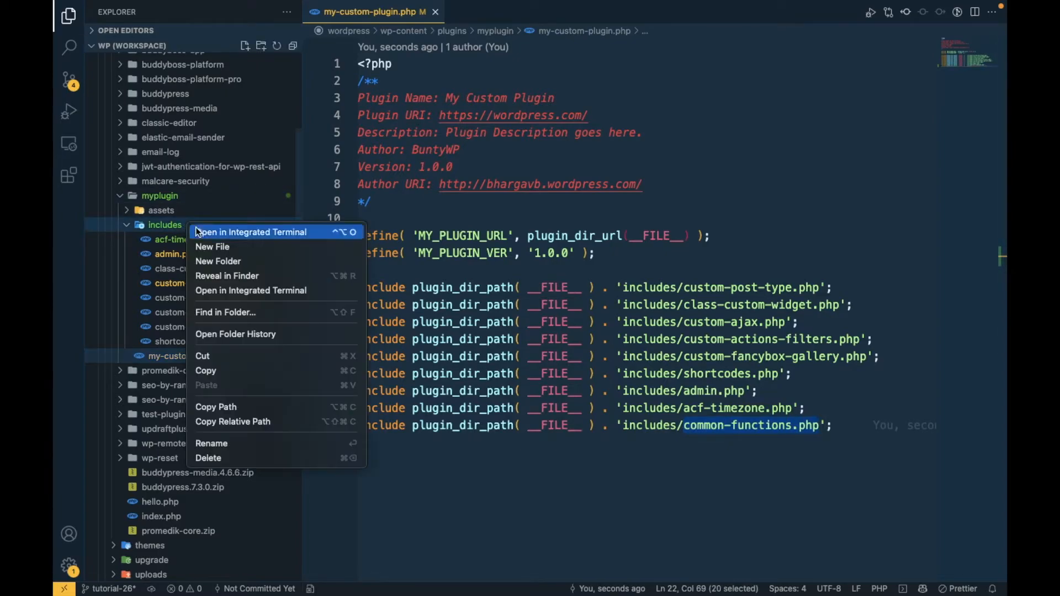
pyautogui.click(239, 249)
pyautogui.press('super+v')
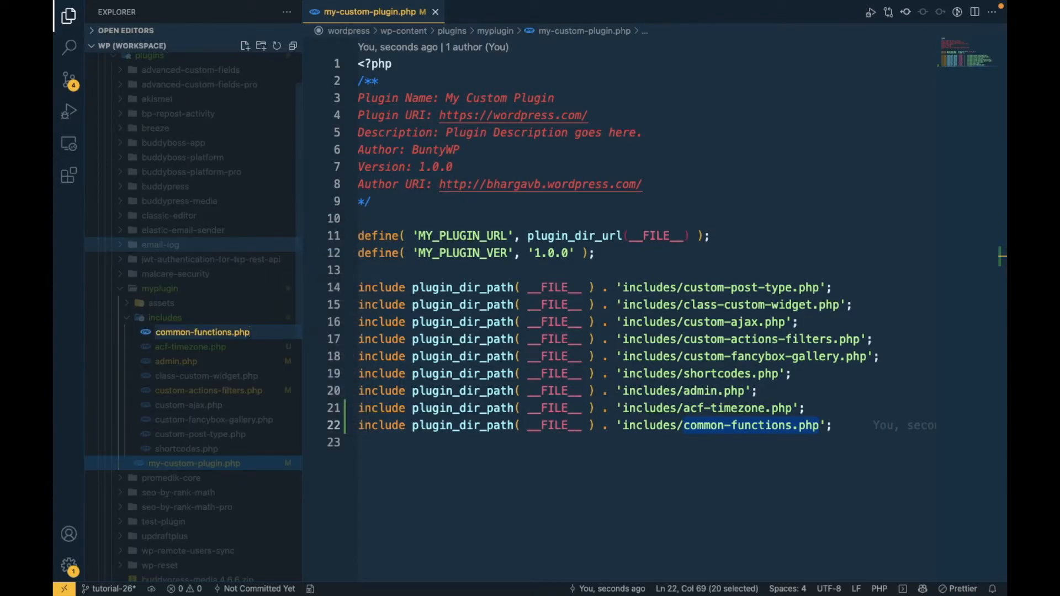
pyautogui.press('Return')
# Copy the complete acf_custom_setting.php code from the GitHub gist in the browser and paste it into common-functions.php in Visual Studio Code
pyautogui.press('super+Tab')
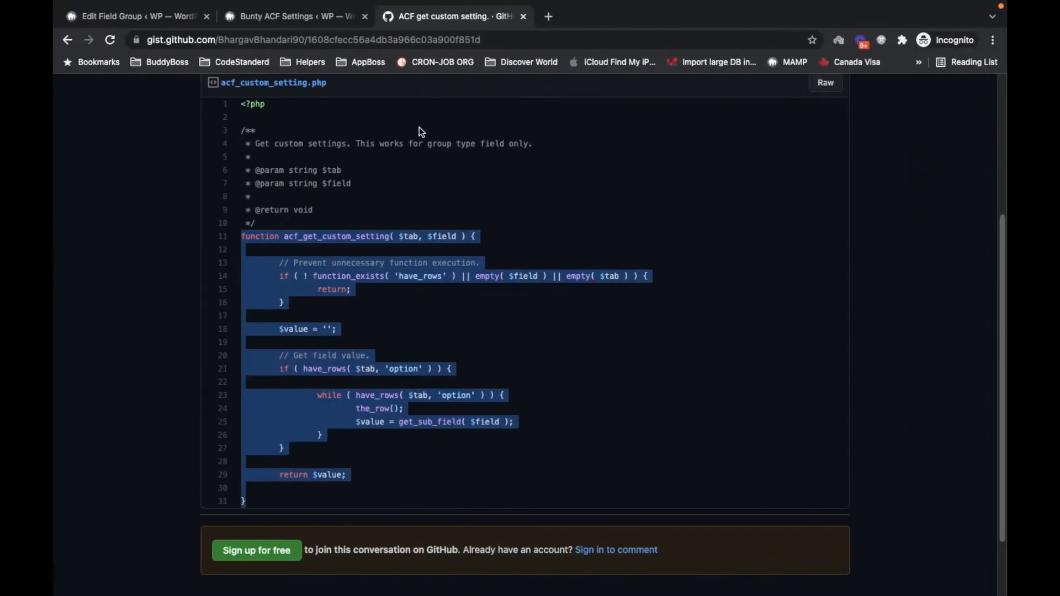
pyautogui.scroll(2, 296, 180)
pyautogui.moveTo(243, 159); pyautogui.dragTo(283, 562)
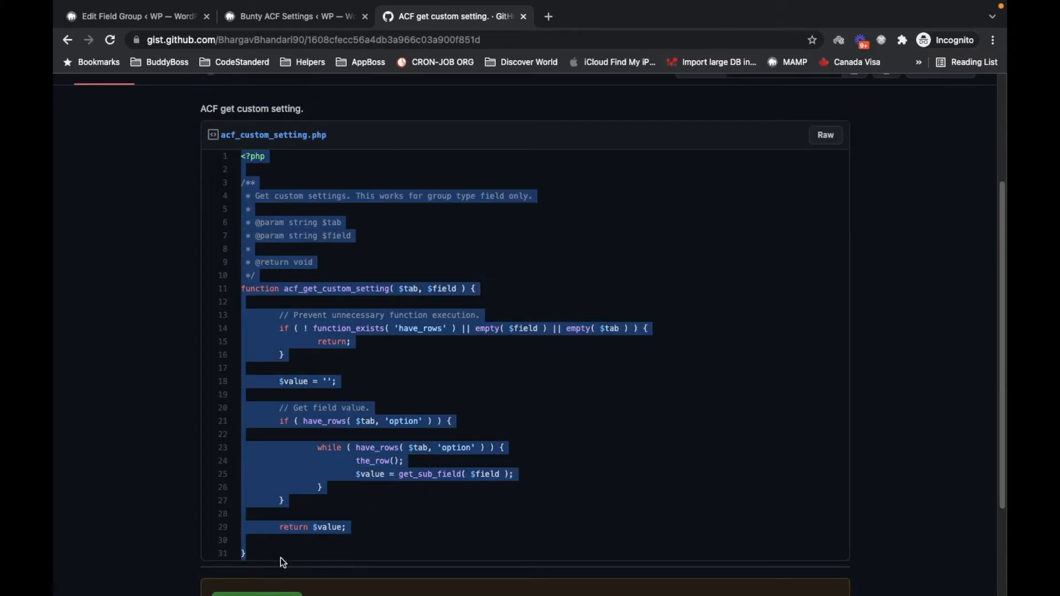
pyautogui.press('super+c')
pyautogui.press('super+Tab')
pyautogui.press('super+v')
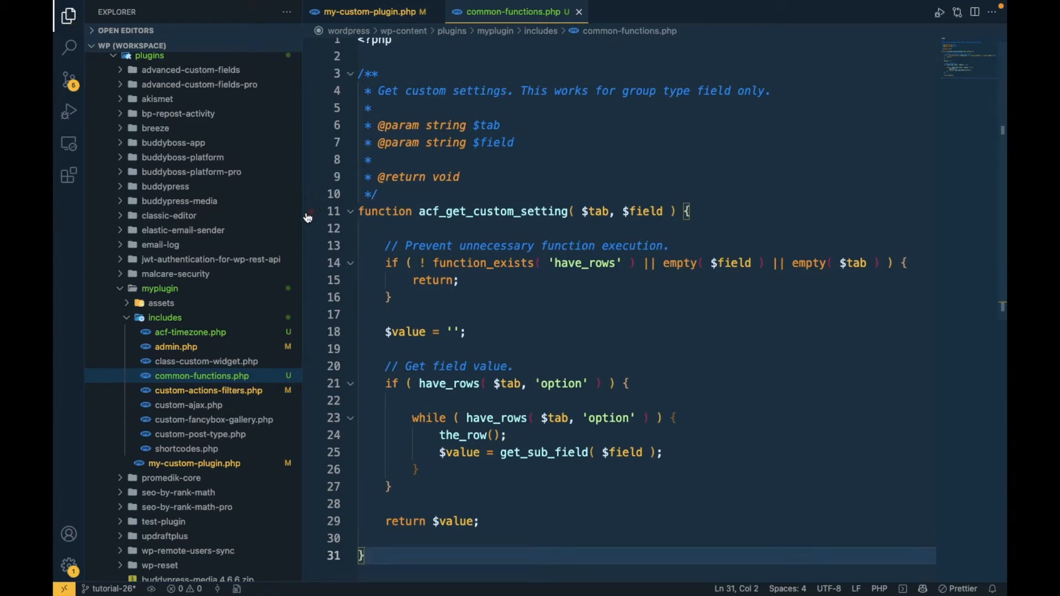
# Examine the acf_get_custom_setting function in common-functions.php, including its name and its $tab and $field parameters
pyautogui.moveTo(302, 215); pyautogui.dragTo(273, 215)
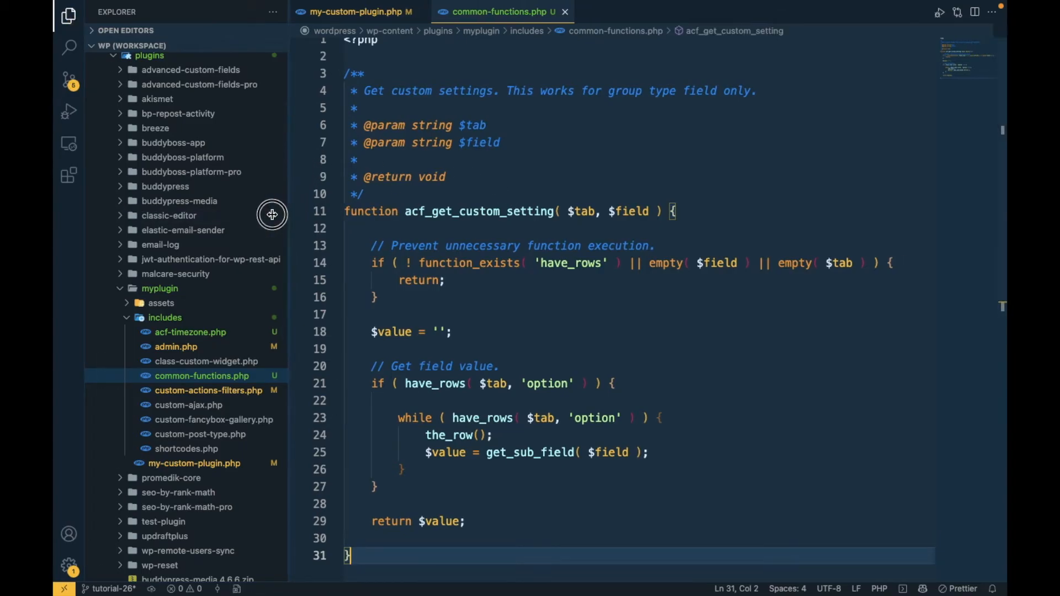
pyautogui.scroll(-10, 473, 277)
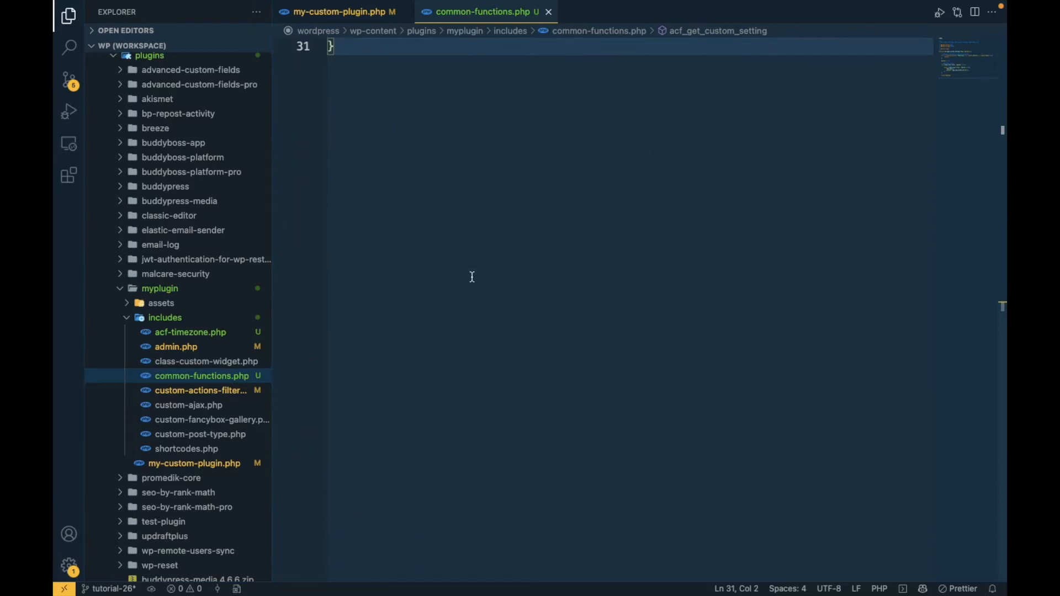
pyautogui.scroll(10, 472, 277)
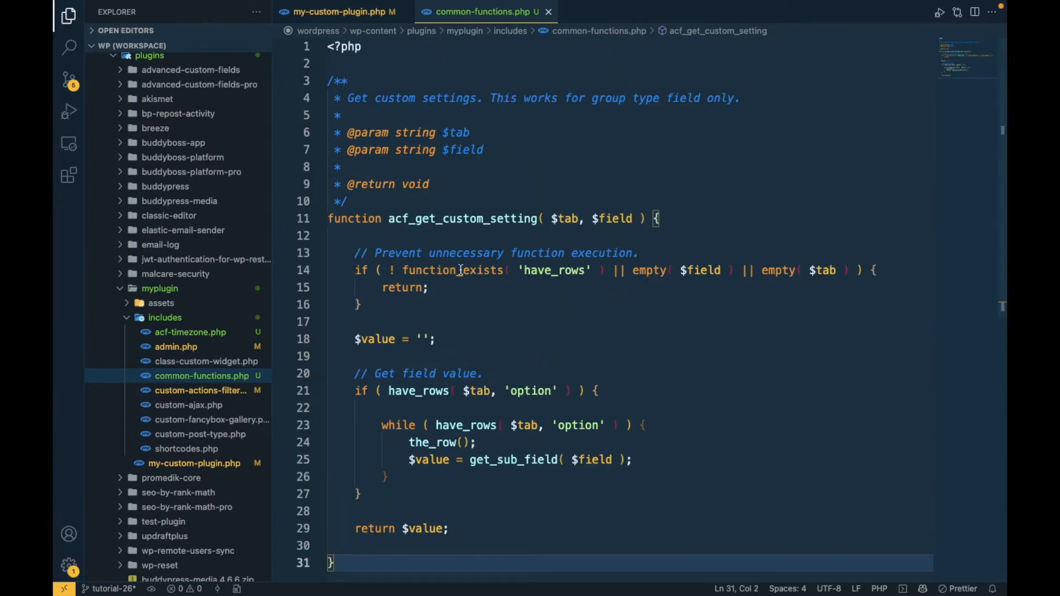
pyautogui.doubleClick(434, 223)
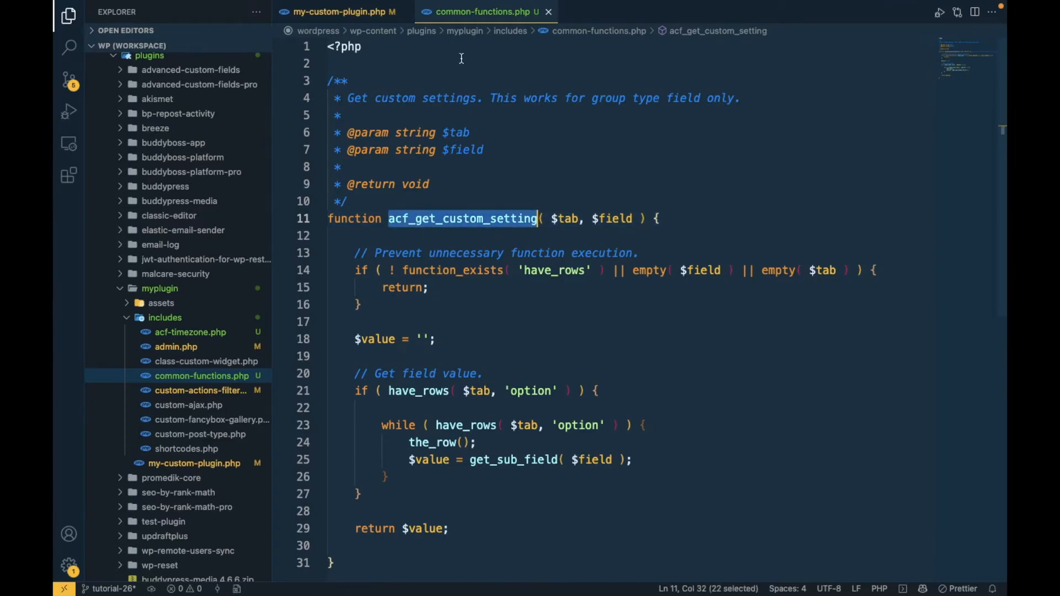
pyautogui.click(466, 209)
pyautogui.doubleClick(467, 220)
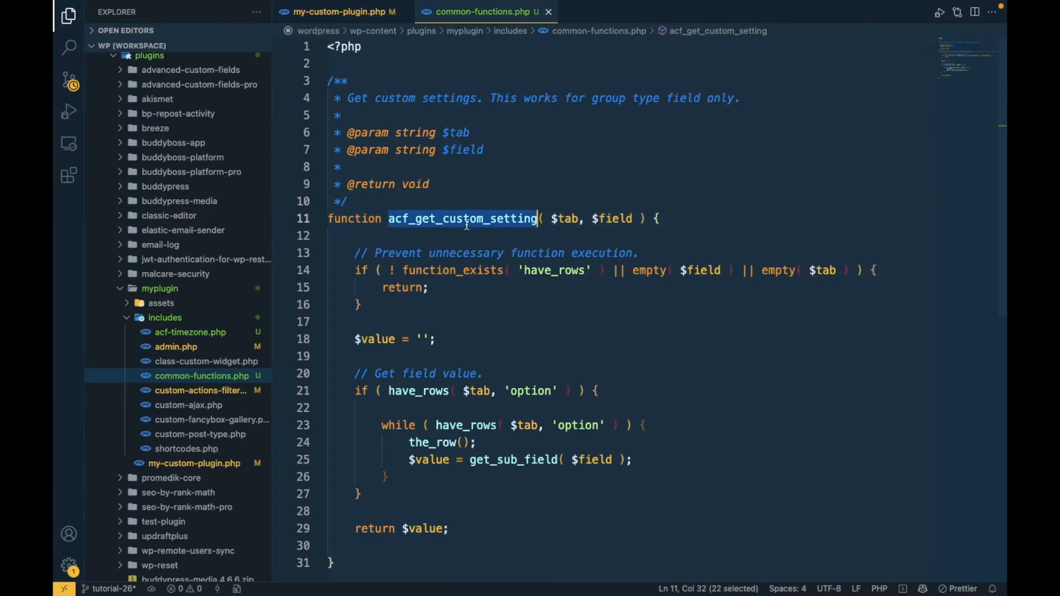
pyautogui.doubleClick(565, 220)
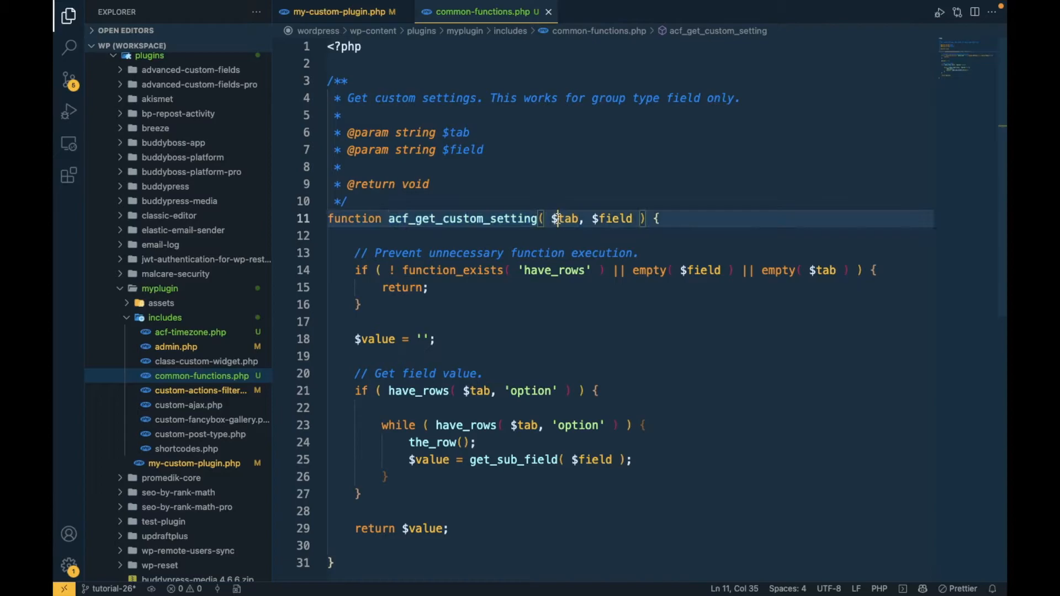
pyautogui.doubleClick(608, 221)
pyautogui.doubleClick(566, 220)
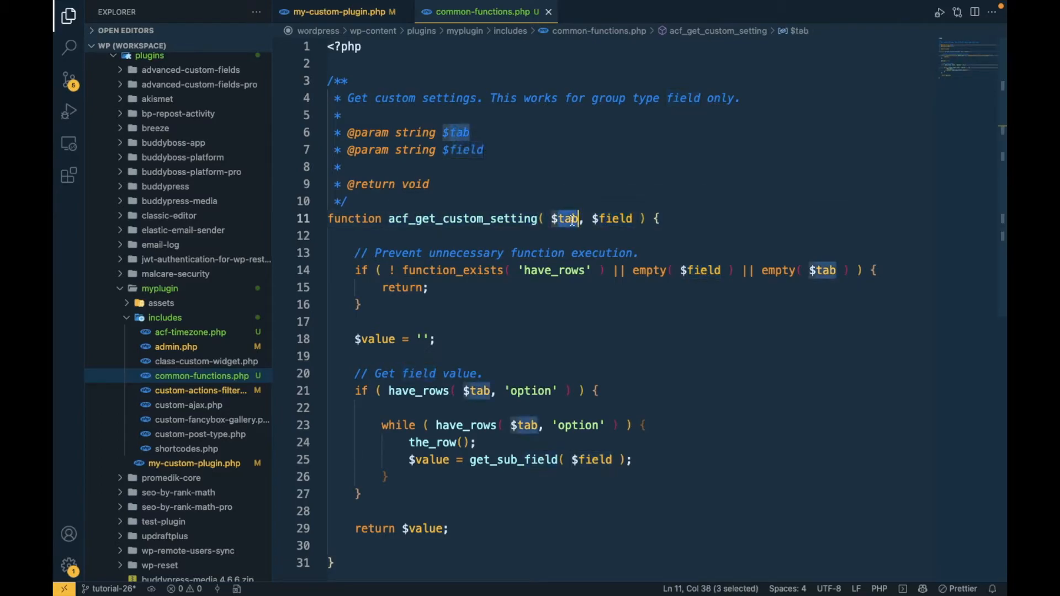
# In the browser, compare the Posts Setting group's name posts_setting with the Posts tab on Bunty ACF Settings, and return to the function code
pyautogui.hotkey('ctrl', 'Left')
pyautogui.click(326, 18)
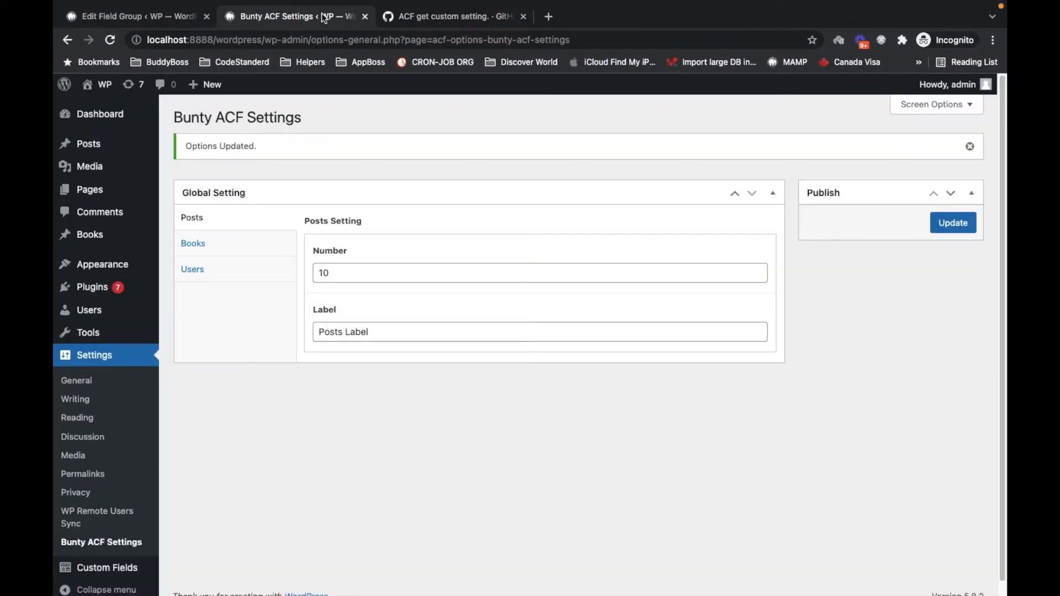
pyautogui.click(143, 9)
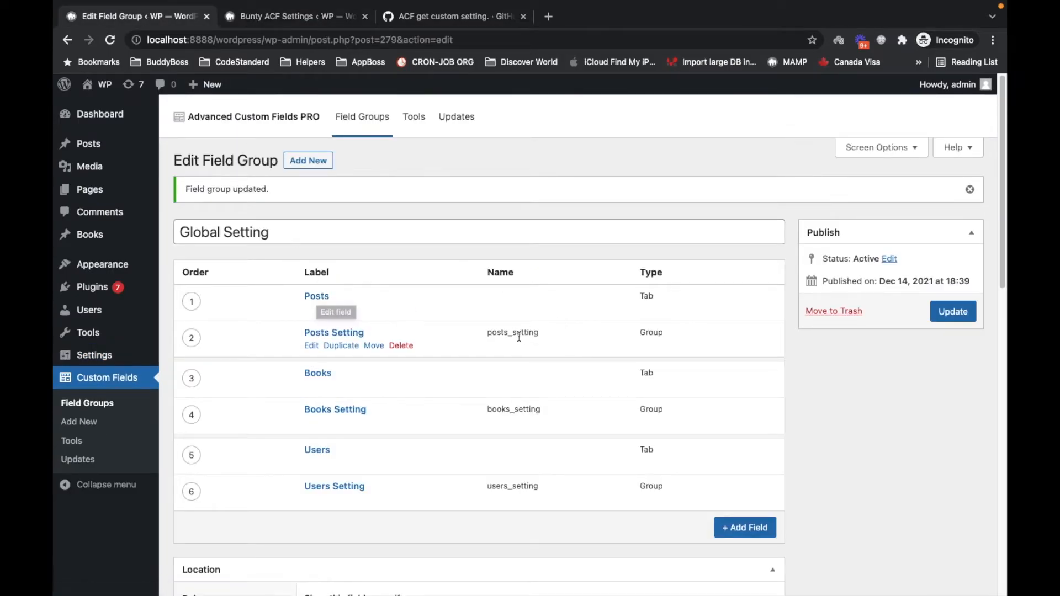
pyautogui.moveTo(489, 335); pyautogui.dragTo(547, 334)
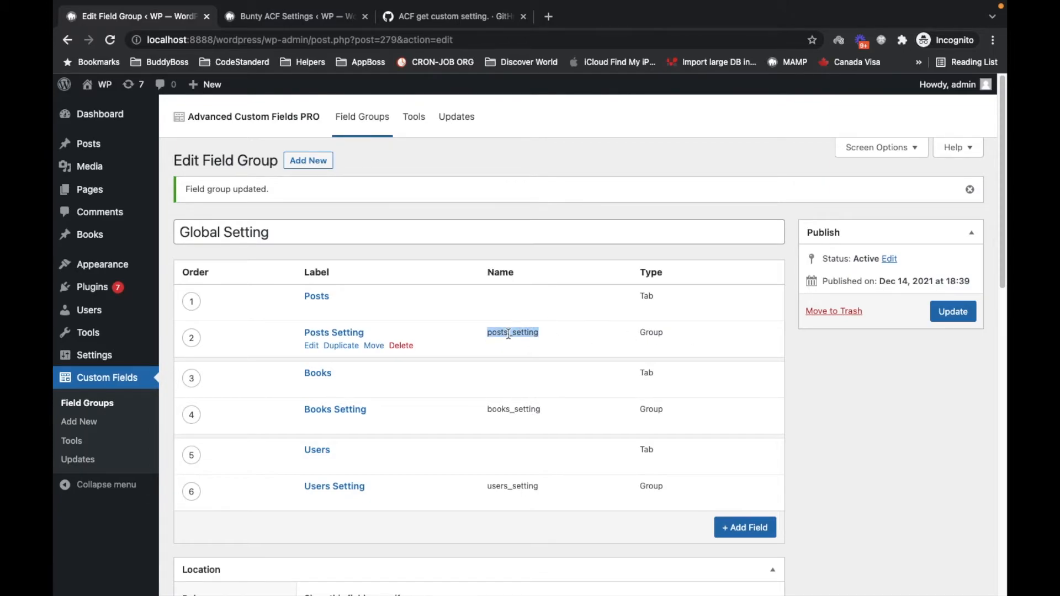
pyautogui.click(292, 18)
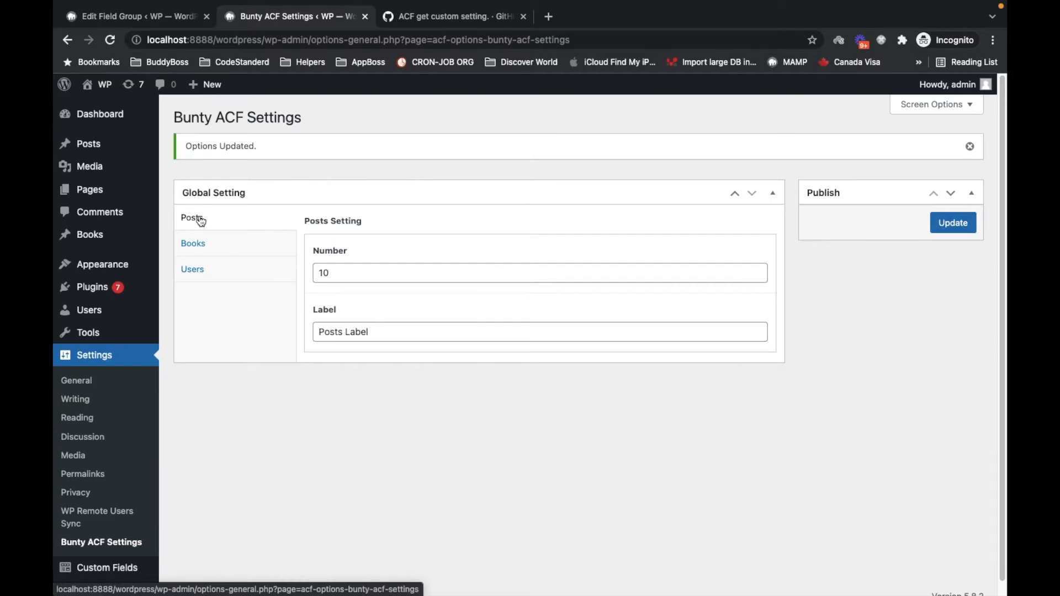
pyautogui.hotkey('ctrl', 'Right')
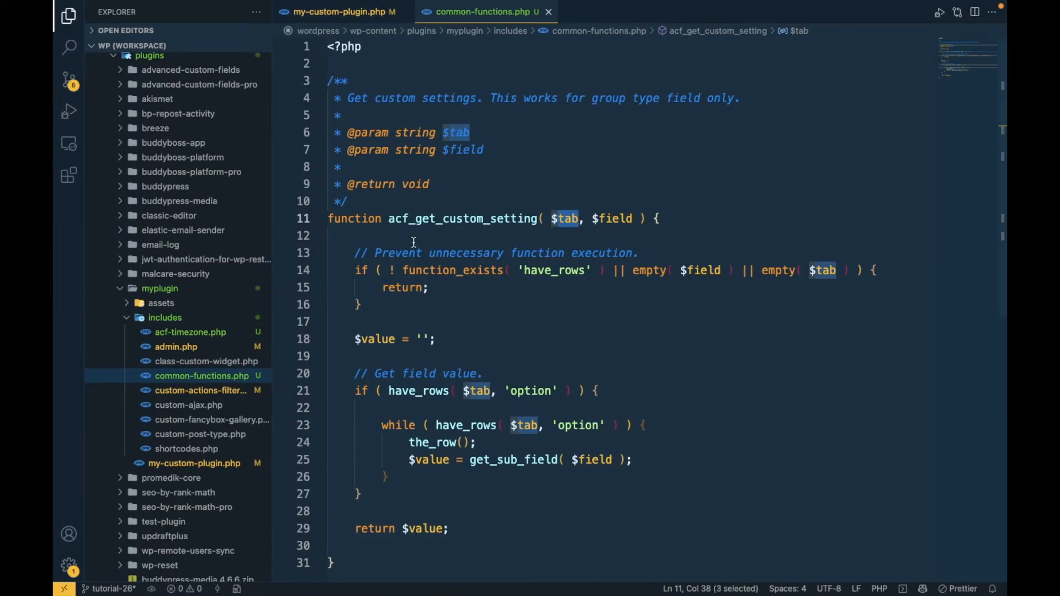
# Open custom-actions-filters.php from the includes folder and go to the bunty_custom_rule function at the end of the file
pyautogui.click(172, 321)
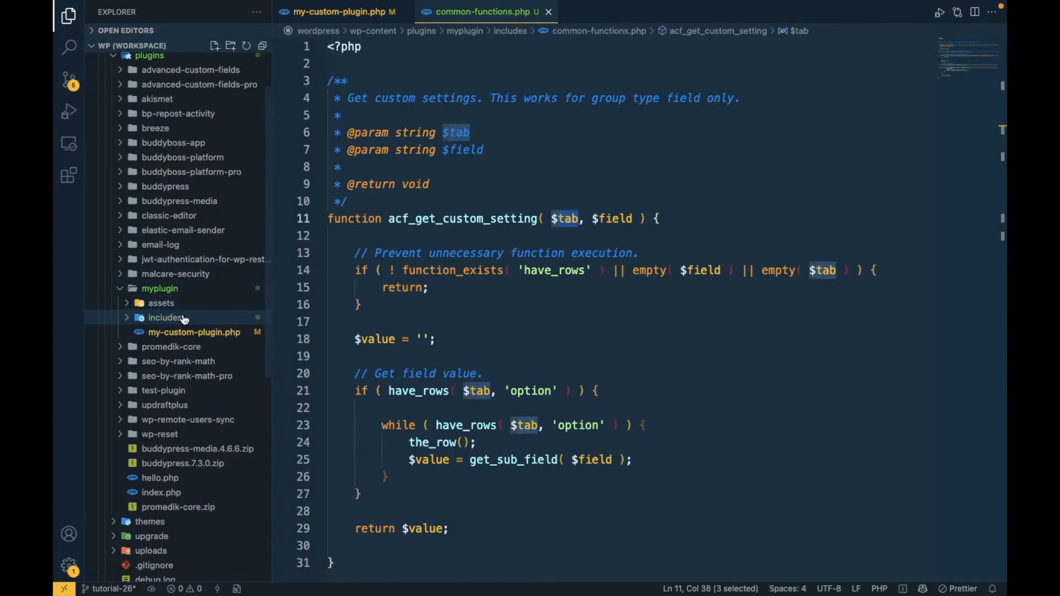
pyautogui.click(184, 319)
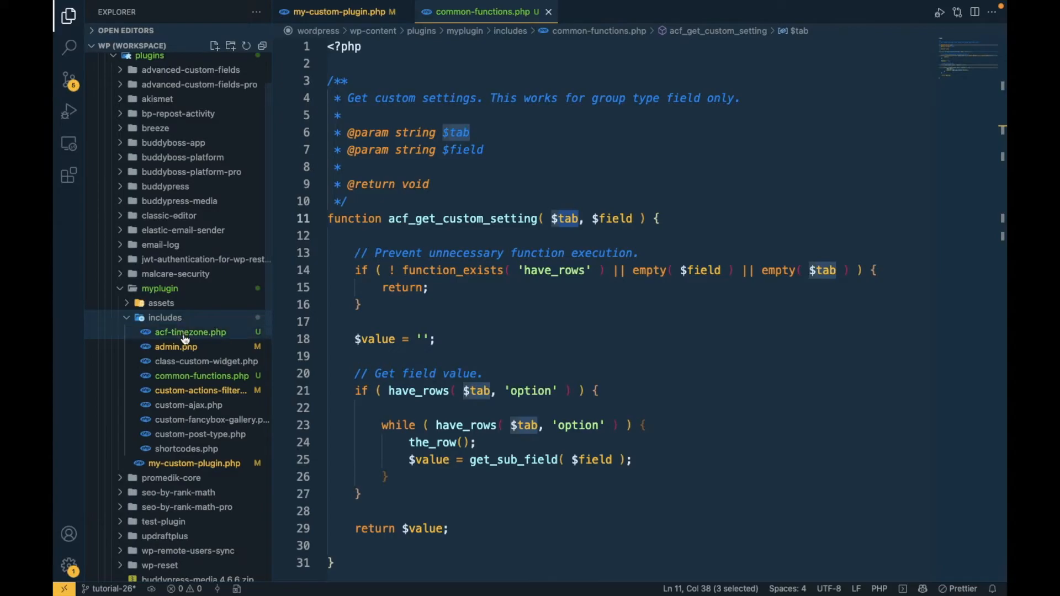
pyautogui.click(210, 392)
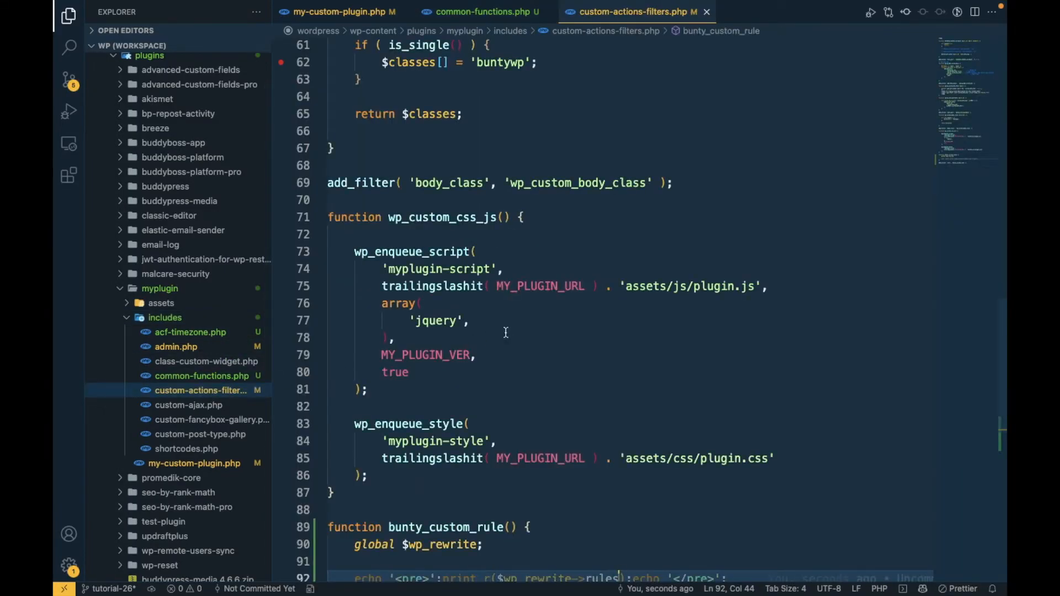
pyautogui.press('super+Down')
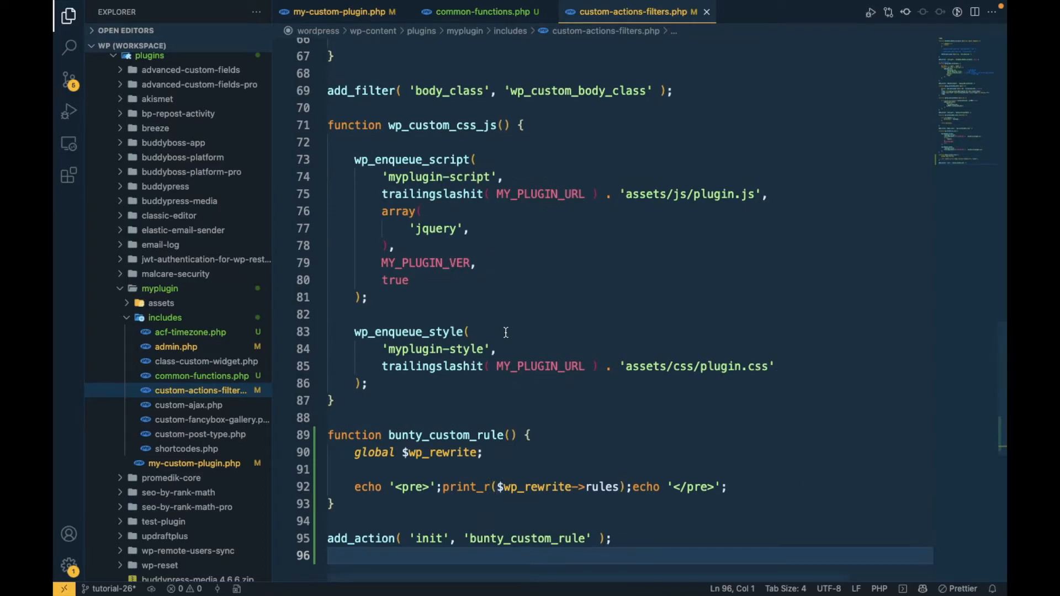
pyautogui.scroll(-5, 506, 333)
pyautogui.click(328, 347)
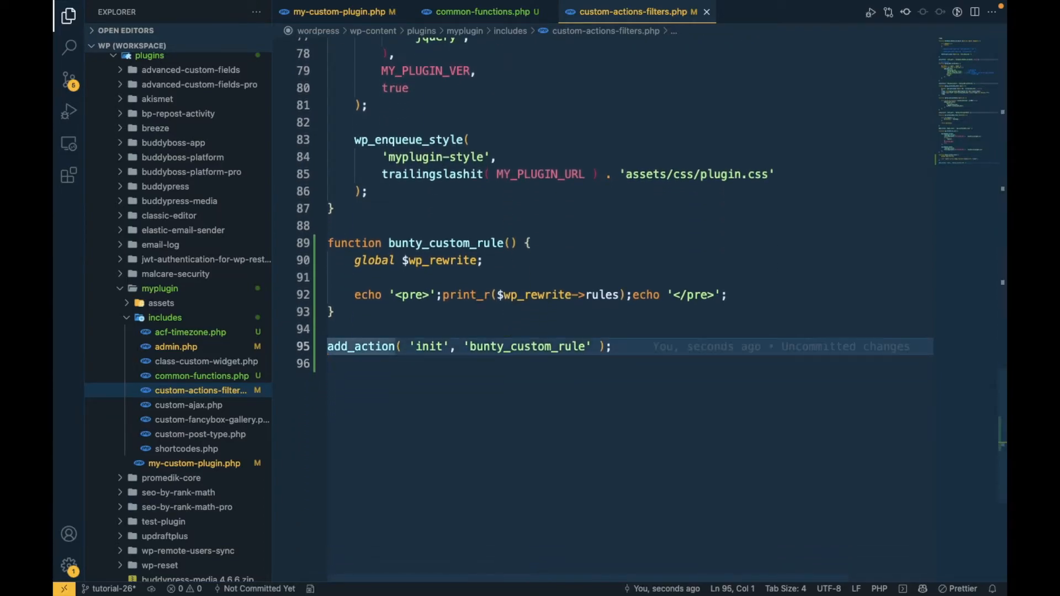
# Delete the $wp_rewrite code from the body of bunty_custom_rule, leave an indented blank line for new code, and save the file
pyautogui.click(738, 294)
pyautogui.press('super+BackSpace')
pyautogui.press('super+BackSpace')
pyautogui.press('super+BackSpace')
pyautogui.press('super+BackSpace')
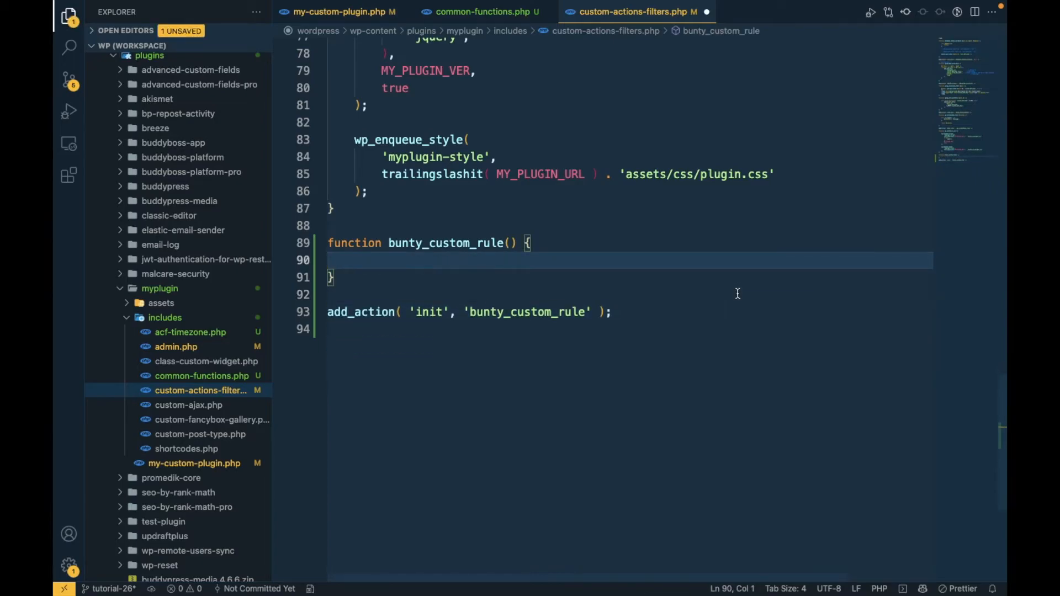
pyautogui.press('Return')
pyautogui.press('Return')
pyautogui.press('Up')
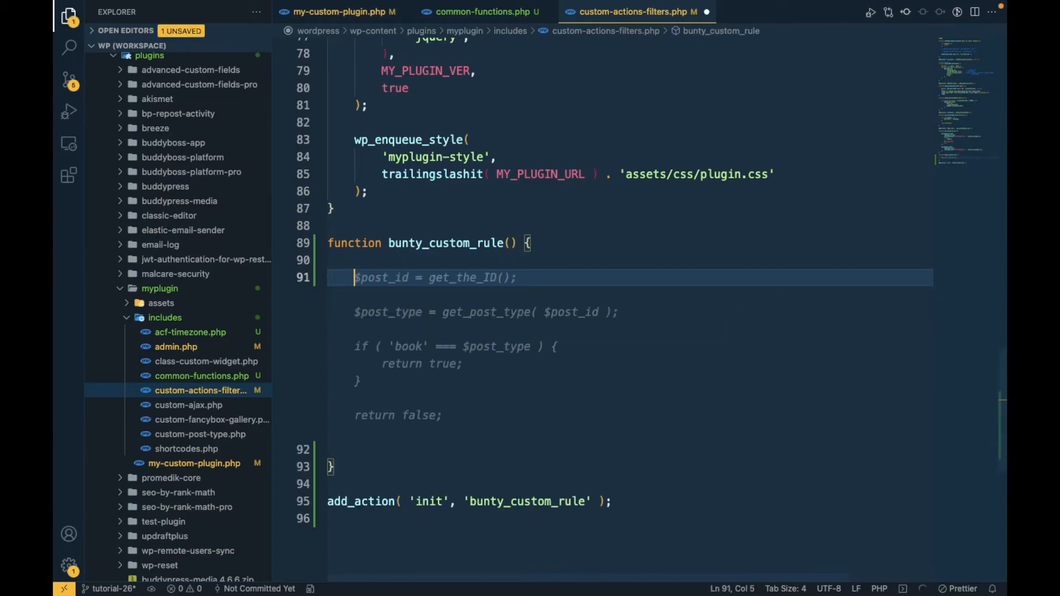
pyautogui.press('super+s')
# Copy the function name acf_get_custom_setting from common-functions.php and paste it into the body of bunty_custom_rule in custom-actions-filters.php
pyautogui.click(486, 17)
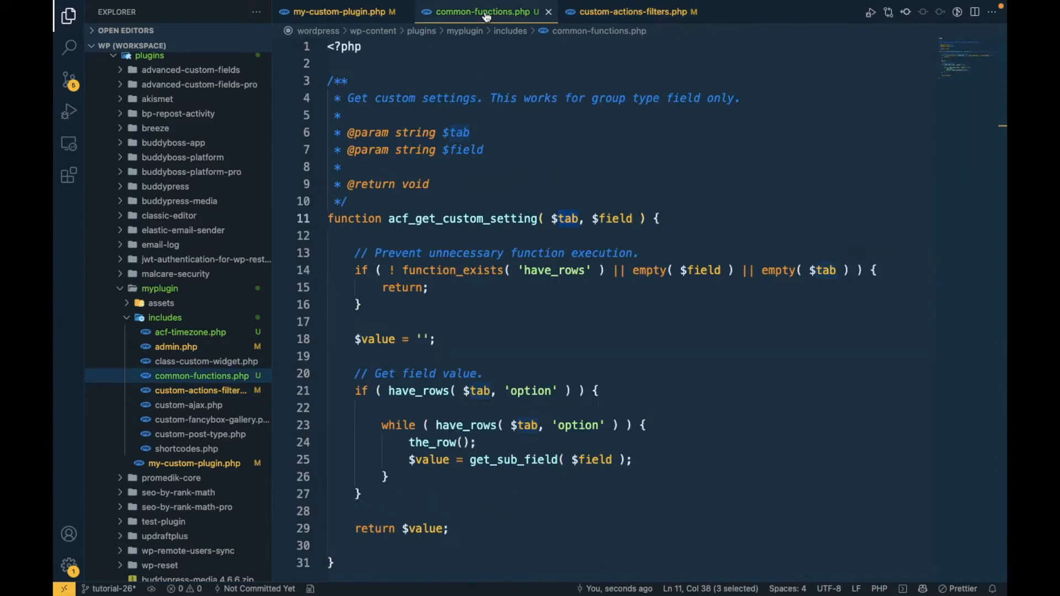
pyautogui.doubleClick(461, 220)
pyautogui.press('super+c')
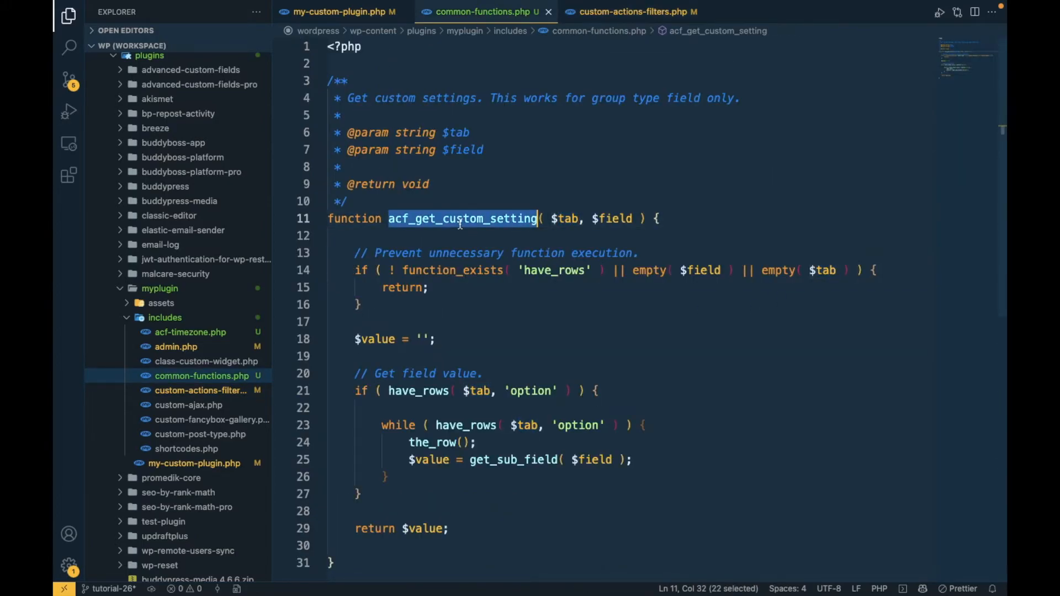
pyautogui.click(589, 17)
pyautogui.press('super+v')
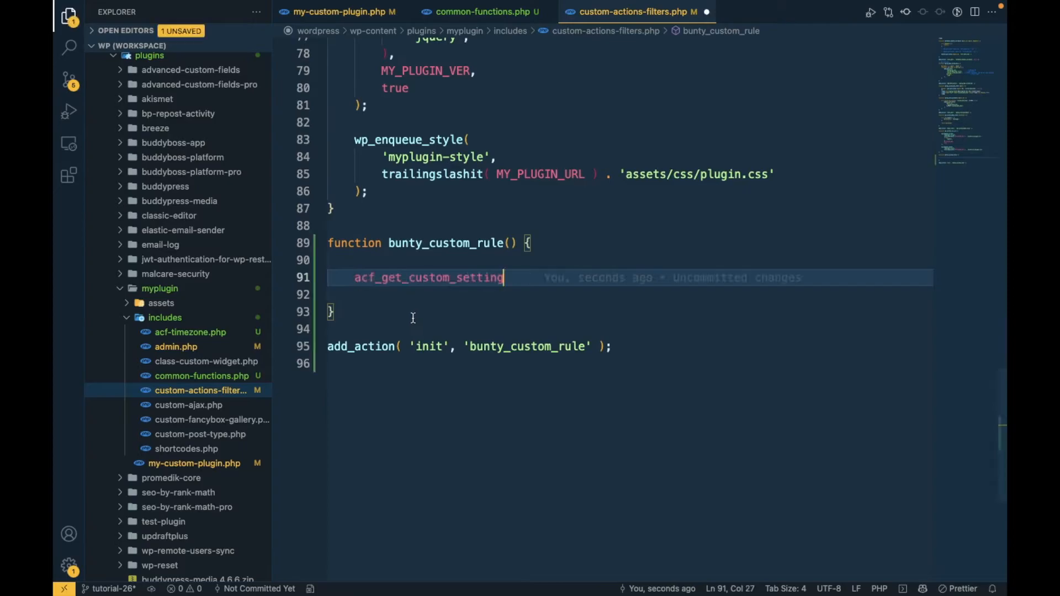
# Check the Number field on Bunty ACF Settings in the browser, then assign acf_get_custom_setting to the variable $post_num in bunty_custom_rule and save
pyautogui.press('super+Left')
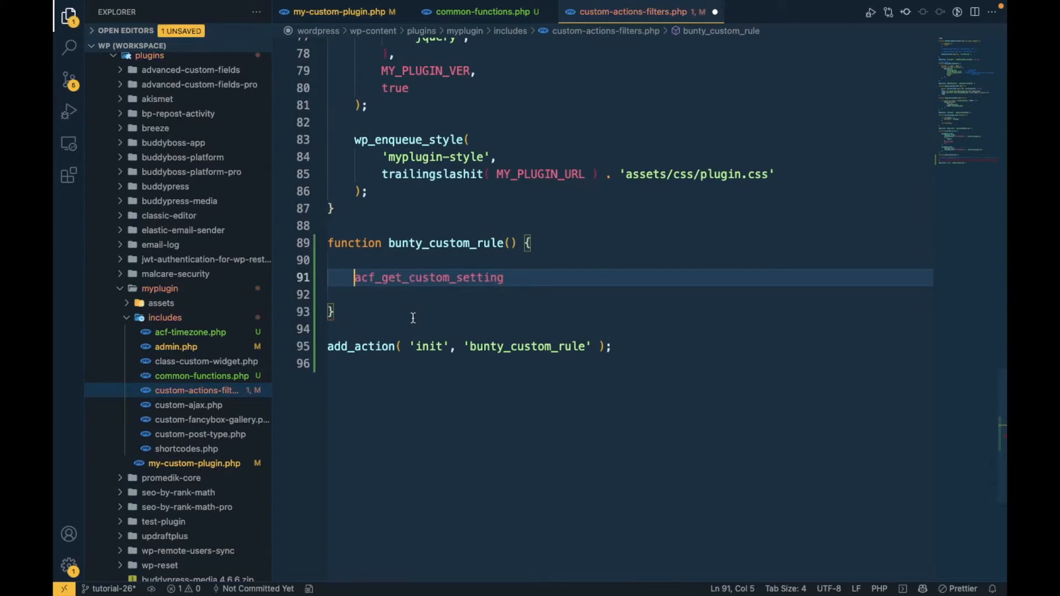
pyautogui.hotkey('ctrl', 'Left')
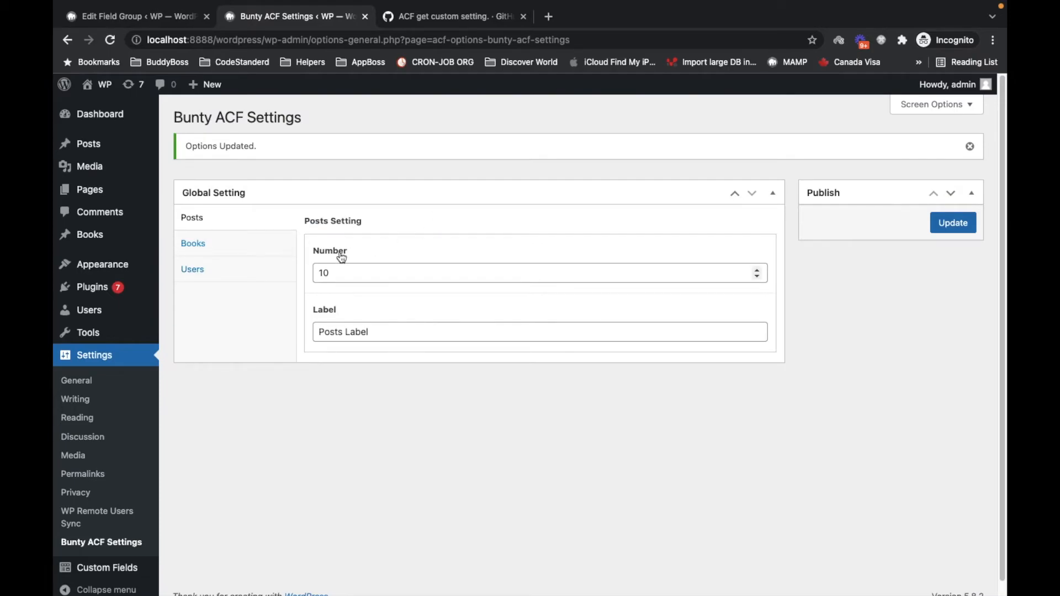
pyautogui.hotkey('ctrl', 'Right')
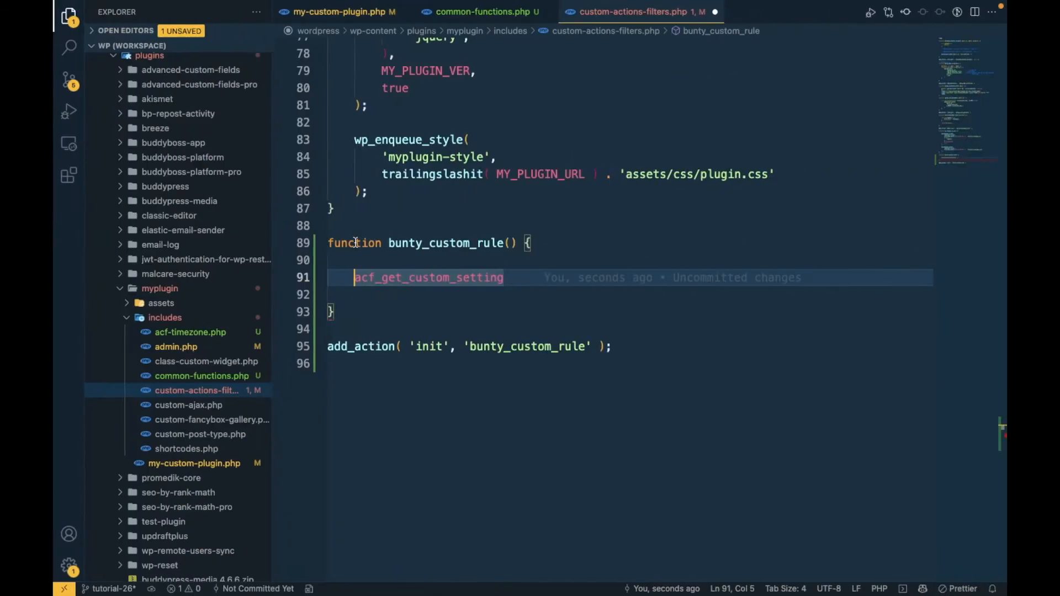
pyautogui.press('Left')
pyautogui.write('$post ')
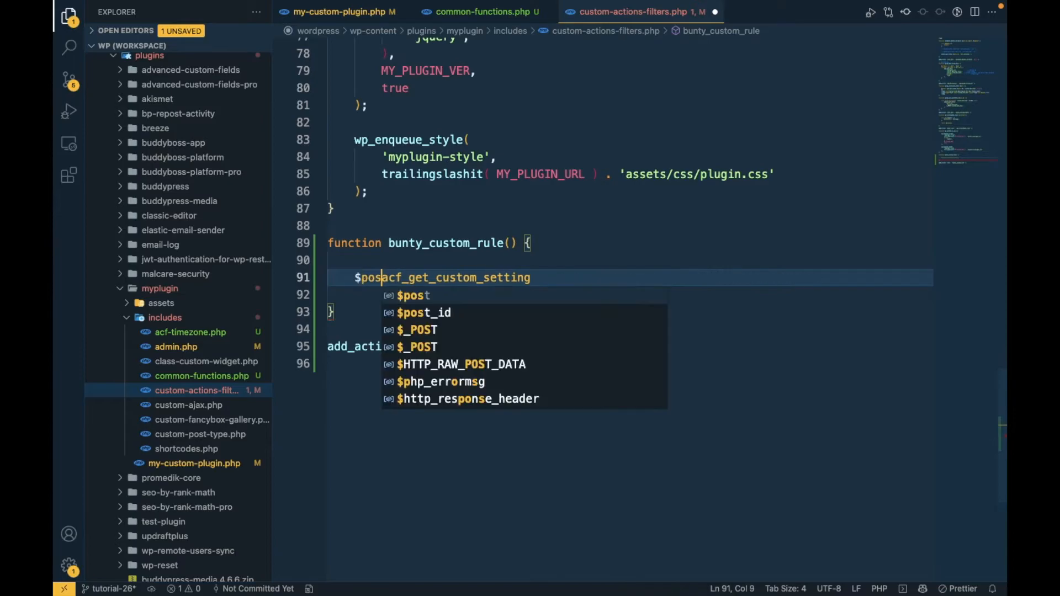
pyautogui.write('num')
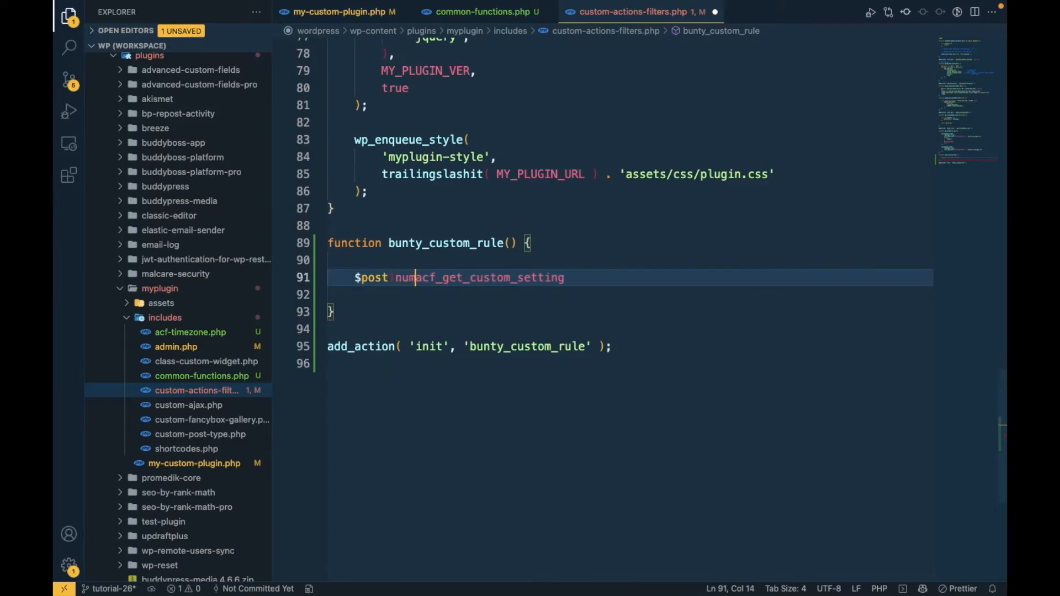
pyautogui.press('Left')
pyautogui.press('Left')
pyautogui.press('Left')
pyautogui.press('Left')
pyautogui.press('BackSpace')
pyautogui.write('_')
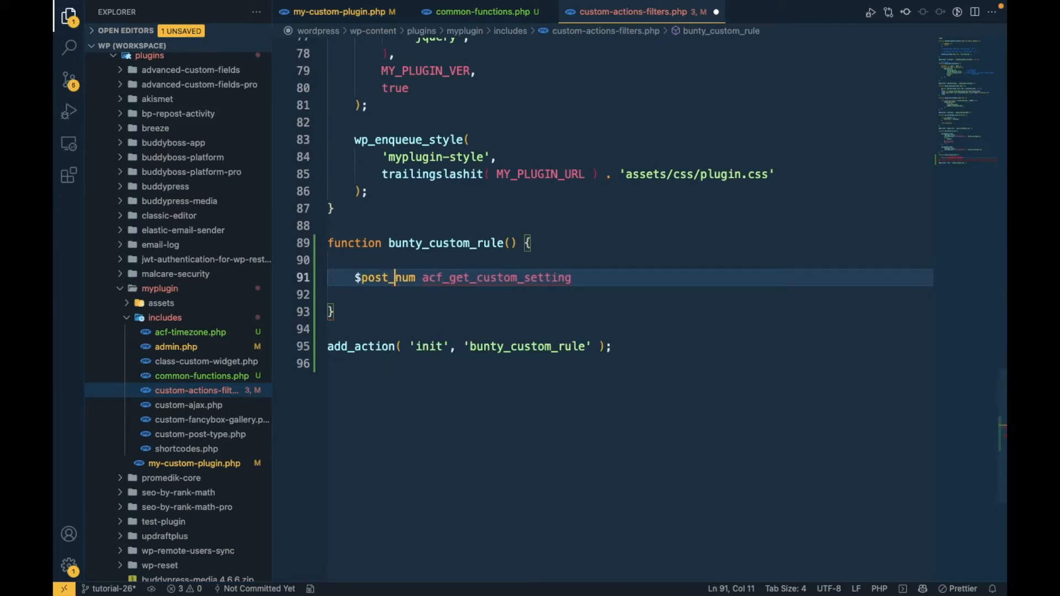
pyautogui.press('Right')
pyautogui.press('Right')
pyautogui.press('Right')
pyautogui.write('=')
pyautogui.hotkey('ctrl', 's')
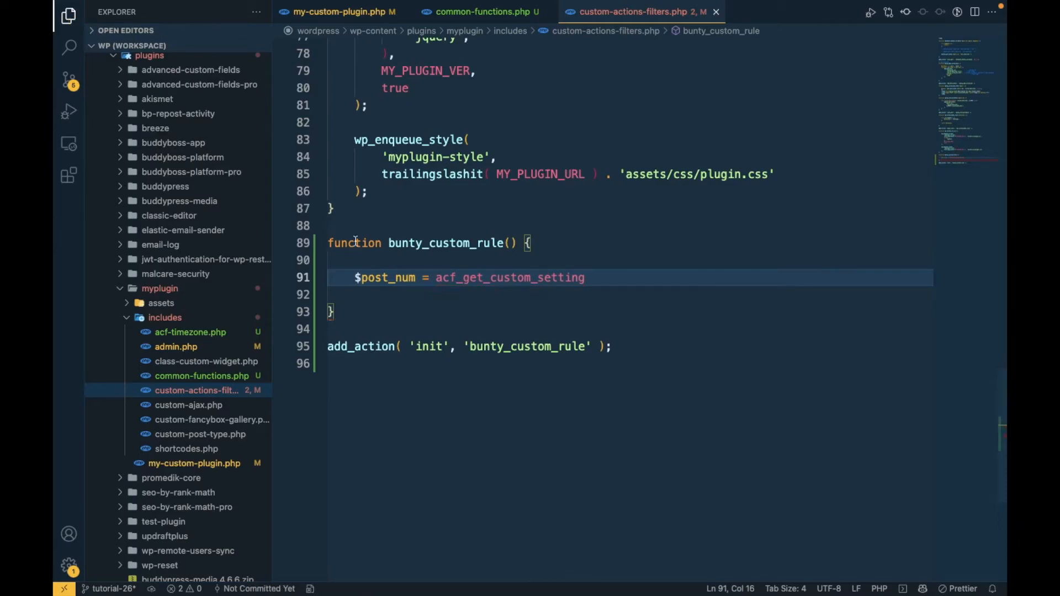
pyautogui.click(457, 13)
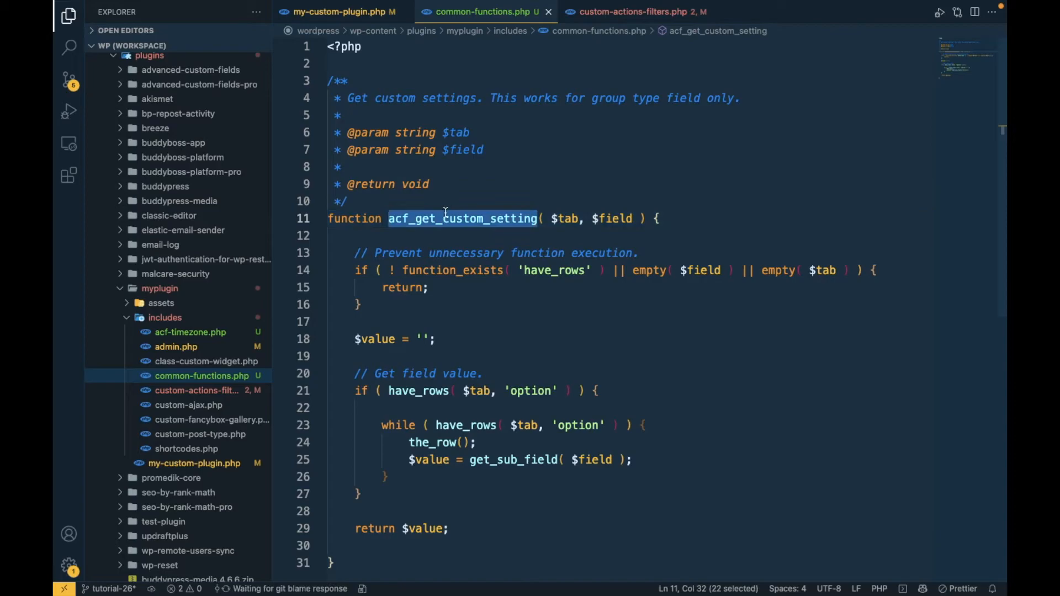
pyautogui.click(638, 13)
pyautogui.click(540, 278)
pyautogui.write('acf_get_custom_setting')
pyautogui.press('super+z')
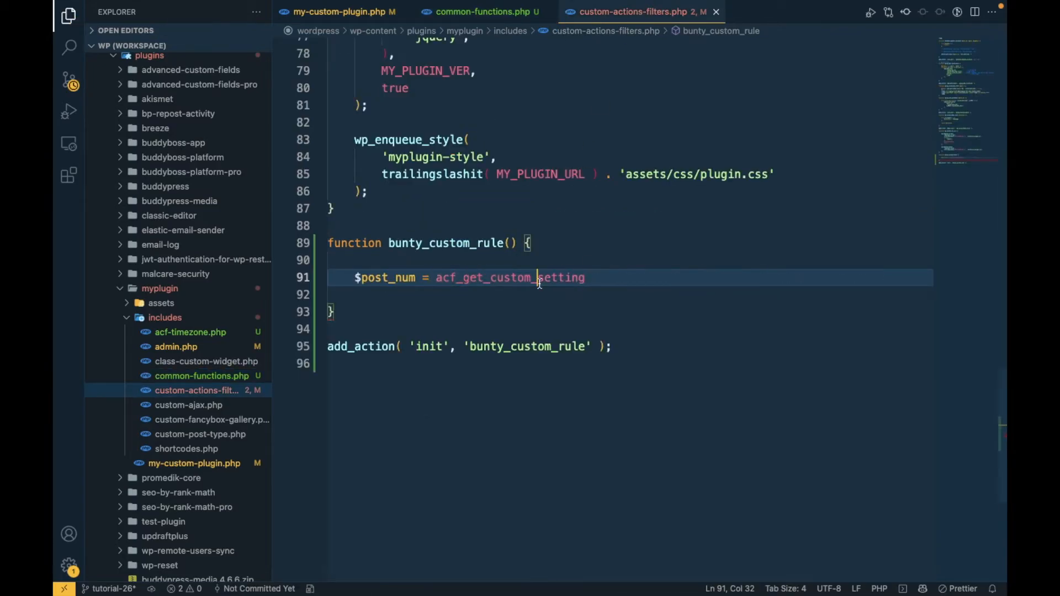
# Turn acf_get_custom_setting on the $post_num line into a function call with an empty quoted first argument, and save the file
pyautogui.doubleClick(529, 282)
pyautogui.write('acf_get_custom_setting')
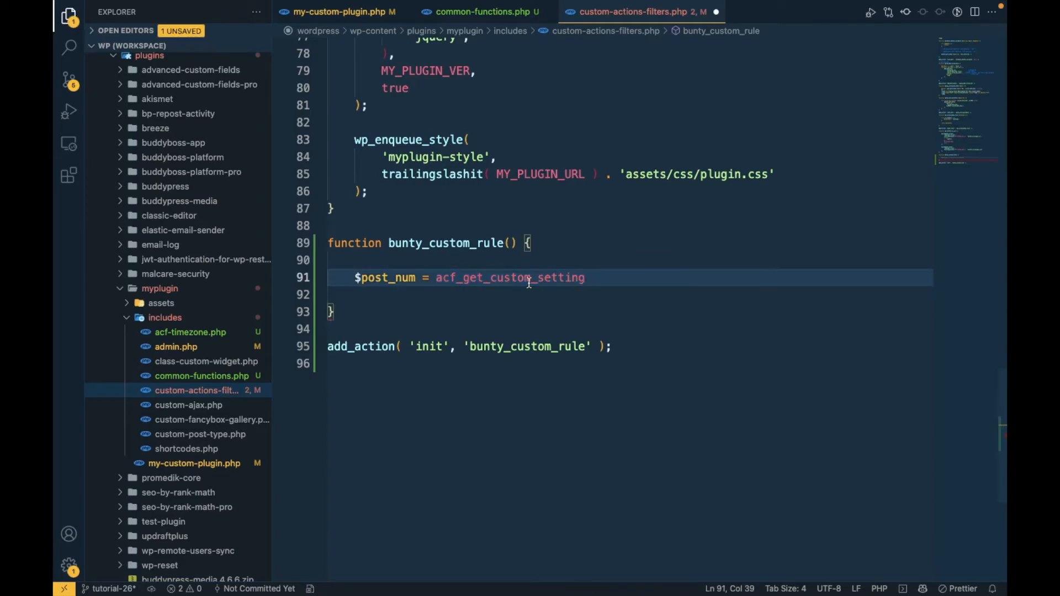
pyautogui.write('();')
pyautogui.press('Left')
pyautogui.press('Left')
pyautogui.write("'")
pyautogui.press('super+s')
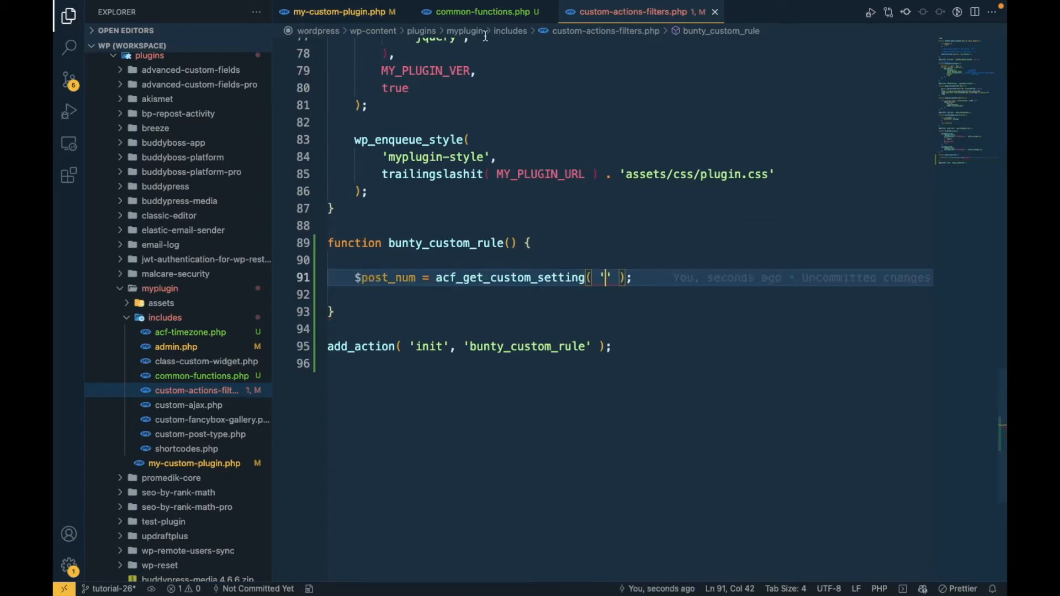
# Check the $tab parameter in the function definition, and copy the Posts Setting group's name posts_setting from the Global Setting field group in the browser
pyautogui.keyDown('super'); pyautogui.click(511, 277); pyautogui.keyUp('super')
pyautogui.click(568, 221)
pyautogui.press('super+Tab')
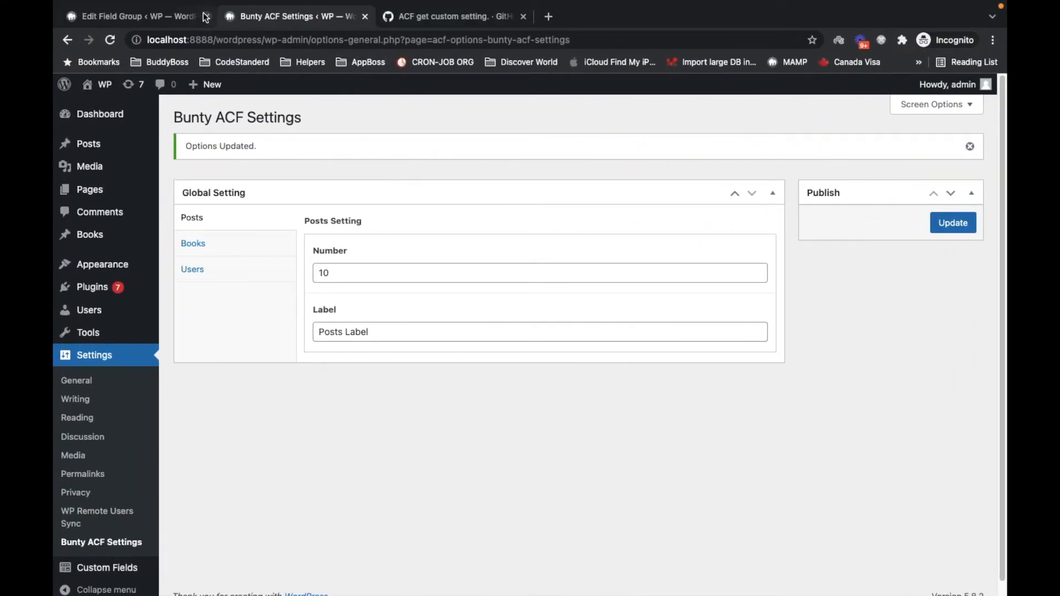
pyautogui.click(187, 21)
pyautogui.doubleClick(512, 332)
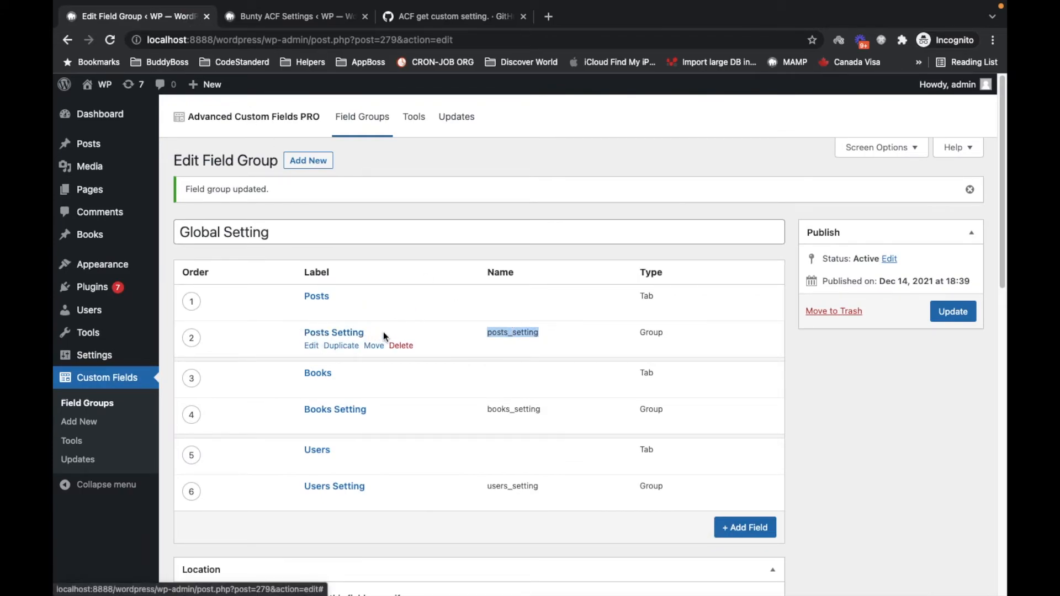
pyautogui.doubleClick(524, 332)
pyautogui.press('super+c')
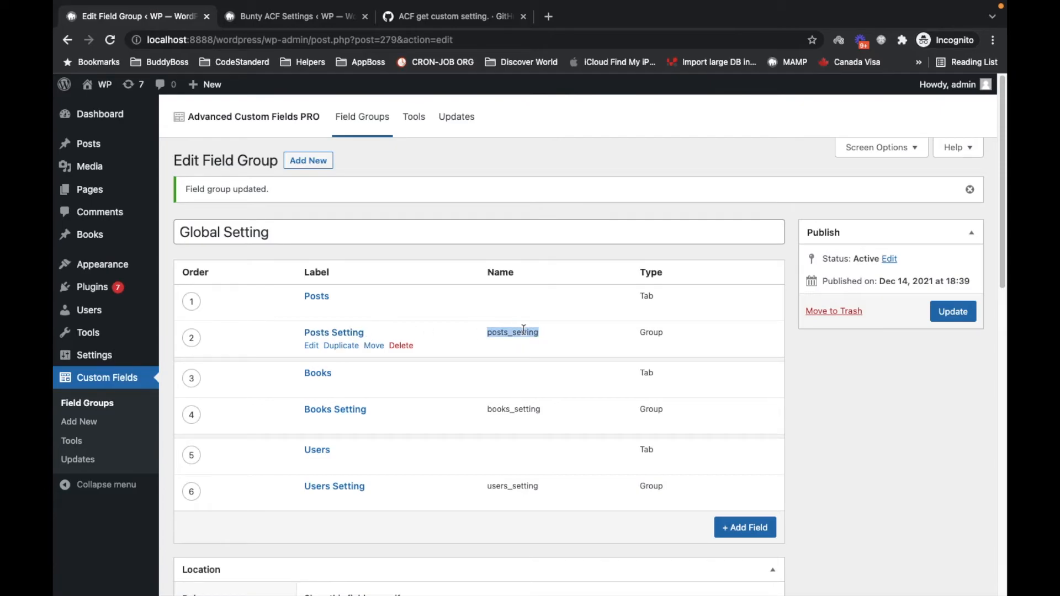
# Back in Visual Studio Code, pass 'posts_setting' as the first argument of the $post_num call and add an empty quoted second argument
pyautogui.hotkey('ctrl', 'Right')
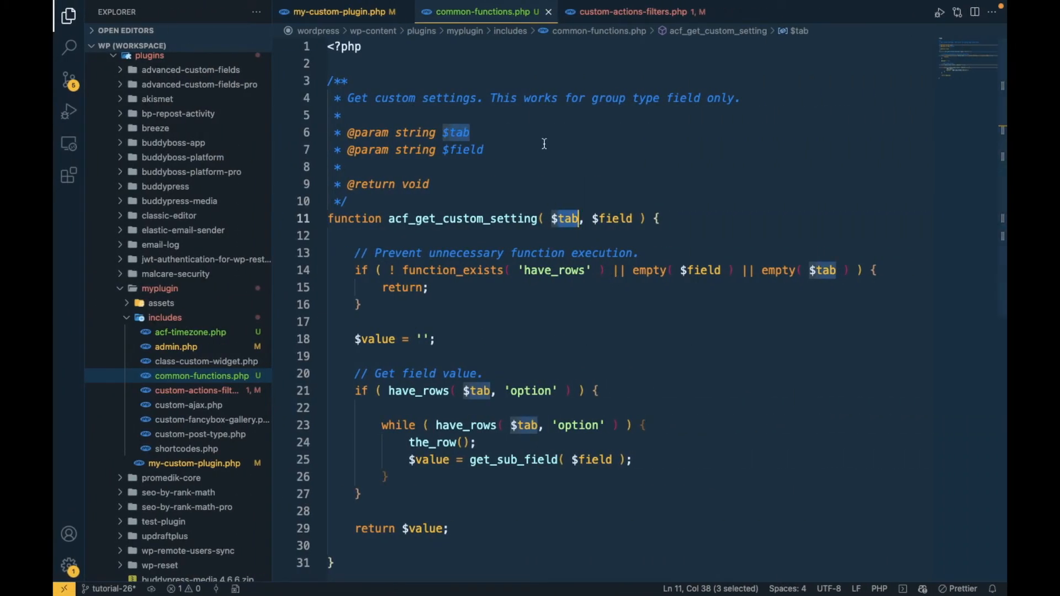
pyautogui.click(605, 18)
pyautogui.write("'' );")
pyautogui.press('super+v')
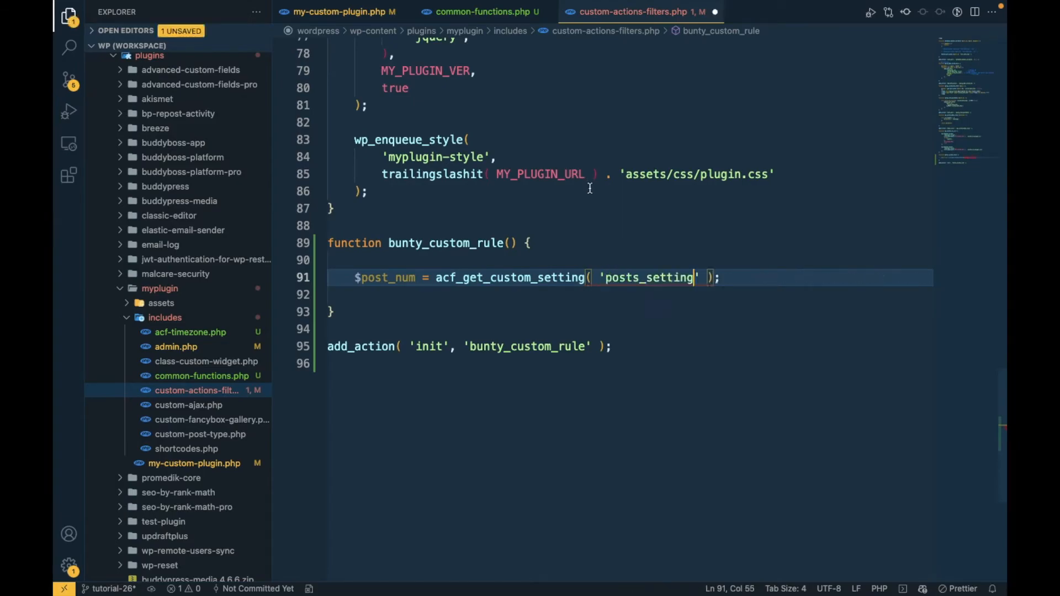
pyautogui.write(", '")
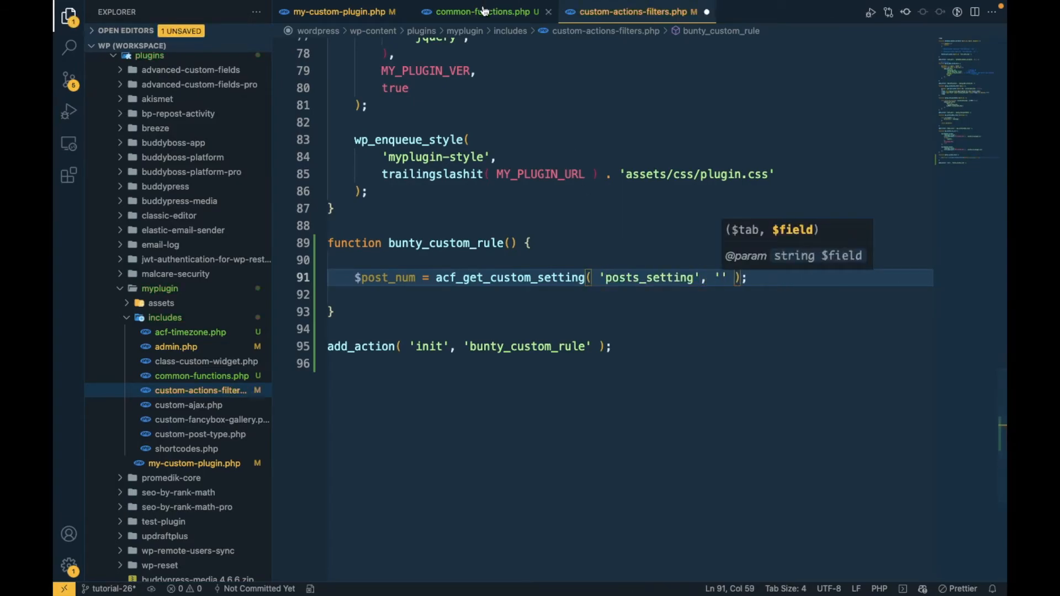
# Check the $field parameter in common-functions.php, and copy the Number sub field's name from the Posts Setting group in the browser
pyautogui.click(485, 17)
pyautogui.doubleClick(610, 220)
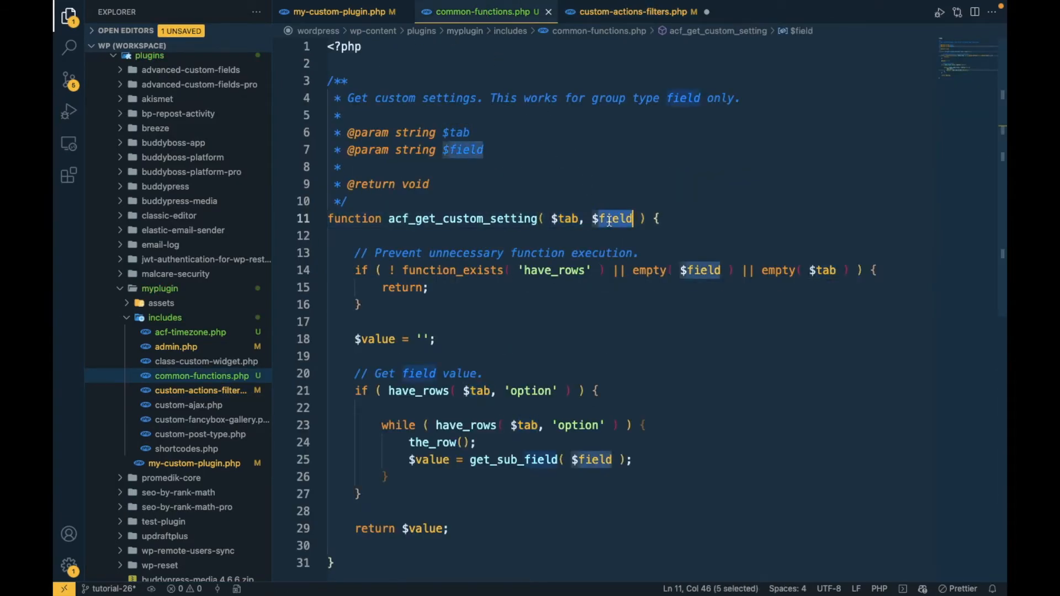
pyautogui.press('super+Tab')
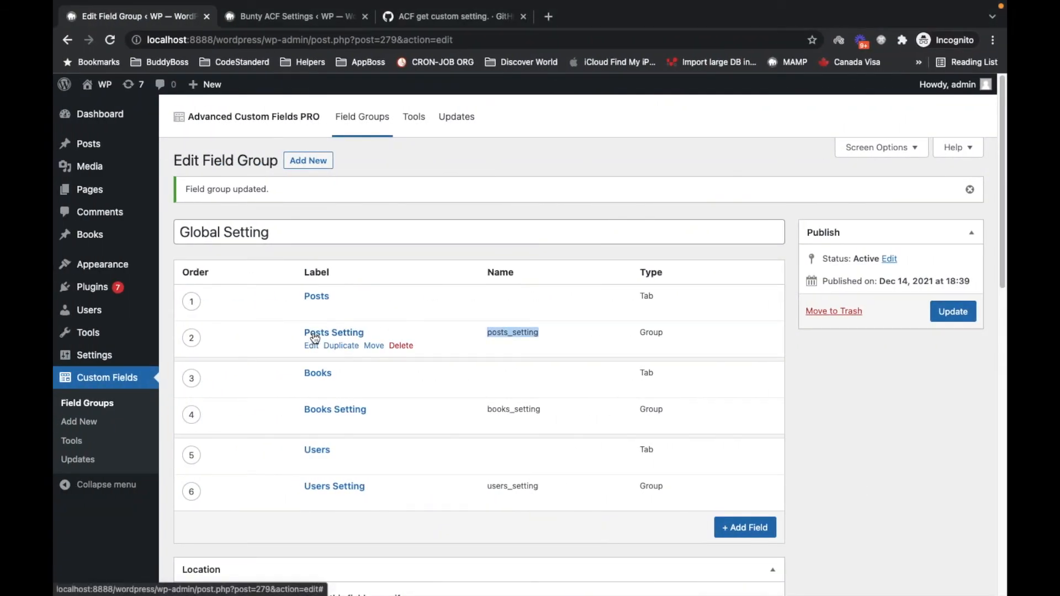
pyautogui.click(297, 21)
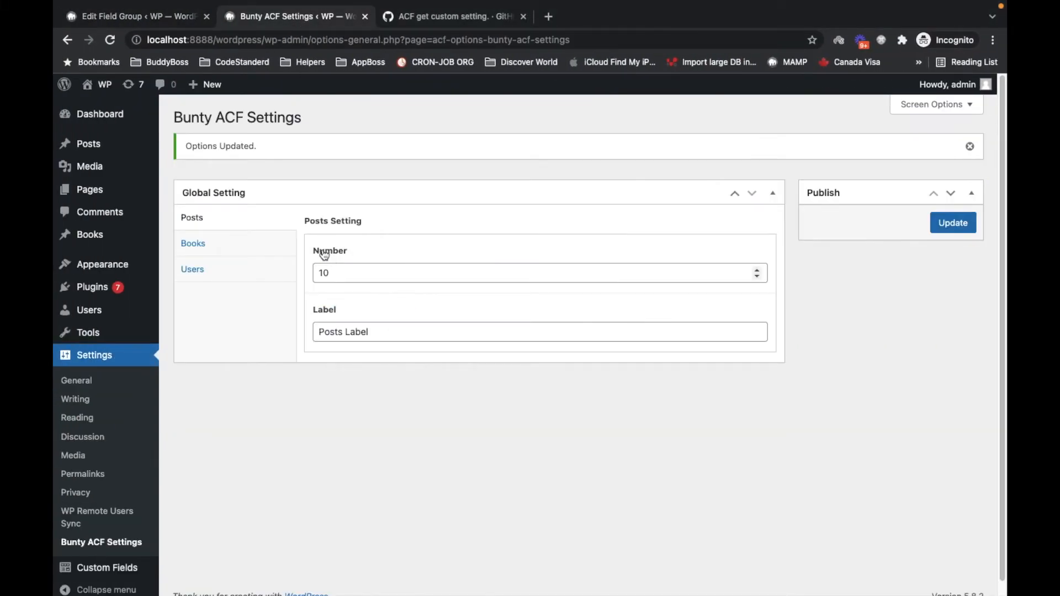
pyautogui.click(188, 17)
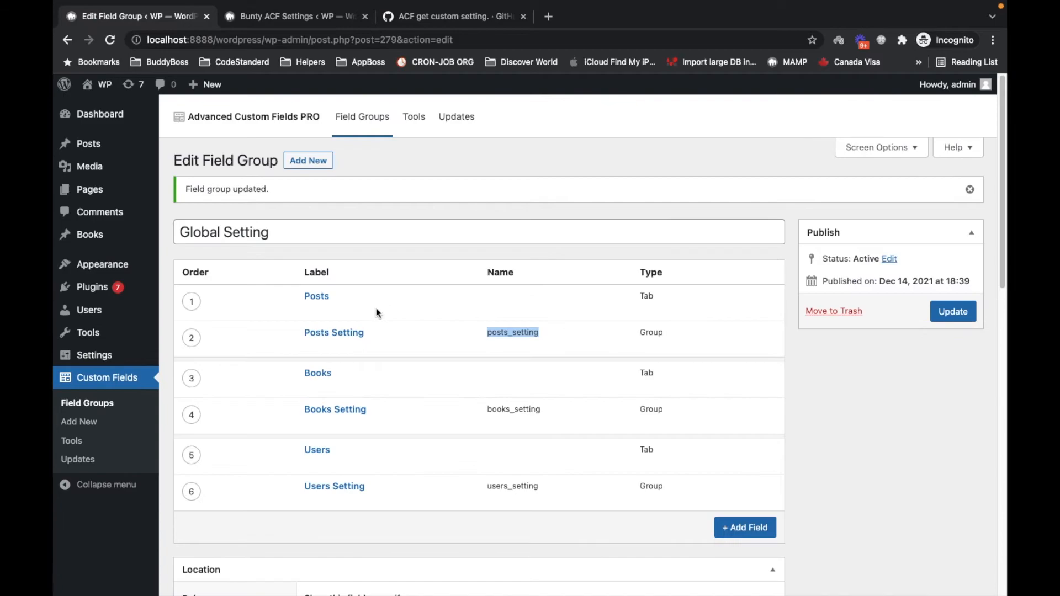
pyautogui.click(360, 333)
pyautogui.scroll(-6, 359, 339)
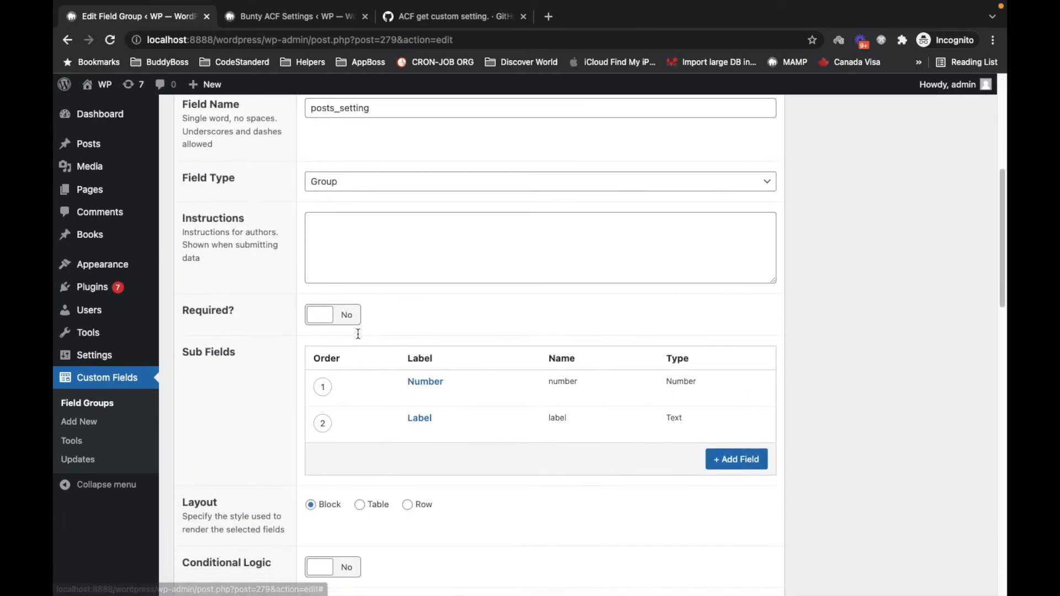
pyautogui.doubleClick(565, 379)
pyautogui.hotkey('ctrl', 'c')
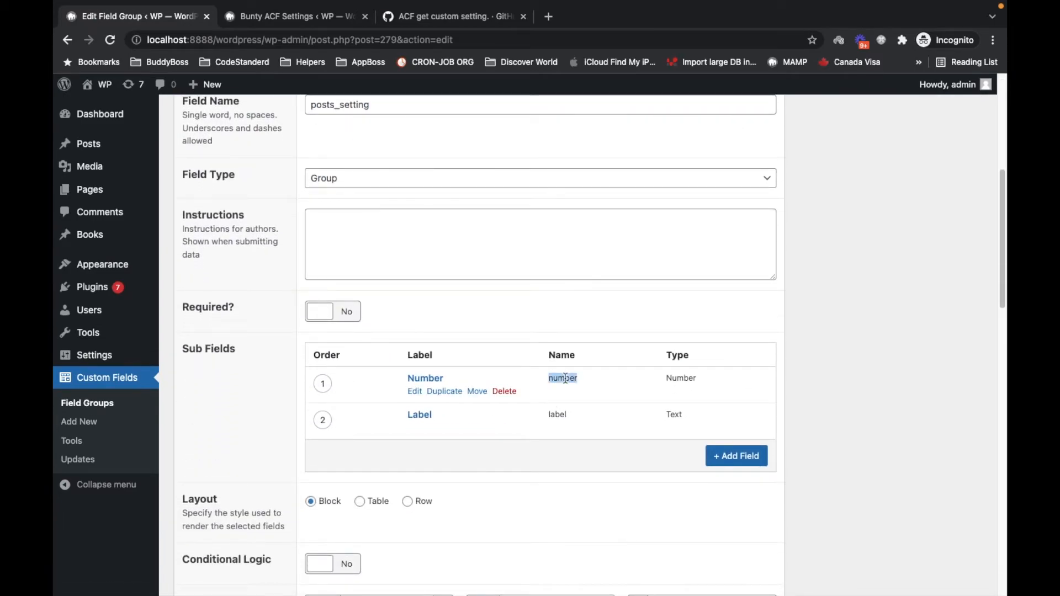
# Return to custom-actions-filters.php, pass 'number' as the second argument of the acf_get_custom_setting call, and save the file
pyautogui.hotkey('ctrl', 'Right')
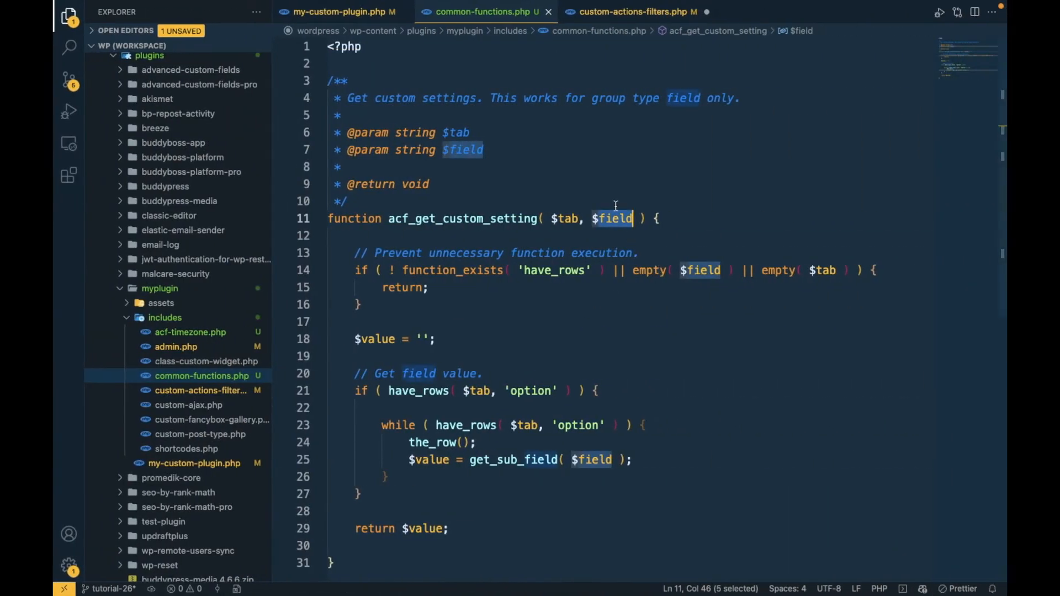
pyautogui.click(624, 12)
pyautogui.write("'posts_setting', 'number' );")
pyautogui.hotkey('ctrl', 'v')
pyautogui.hotkey('ctrl', 's')
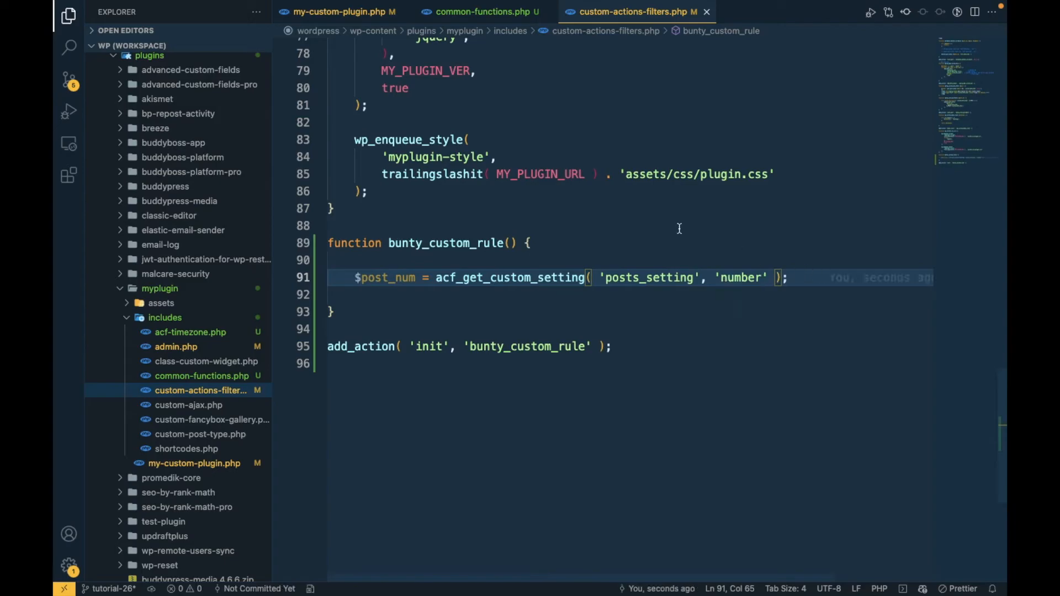
# Below the $post_num line in bunty_custom_rule, echo 'Post Num:' concatenated with $post_num, and save the file
pyautogui.click(356, 281)
pyautogui.press('End')
pyautogui.press('Return')
pyautogui.press('Return')
pyautogui.write('echo ')
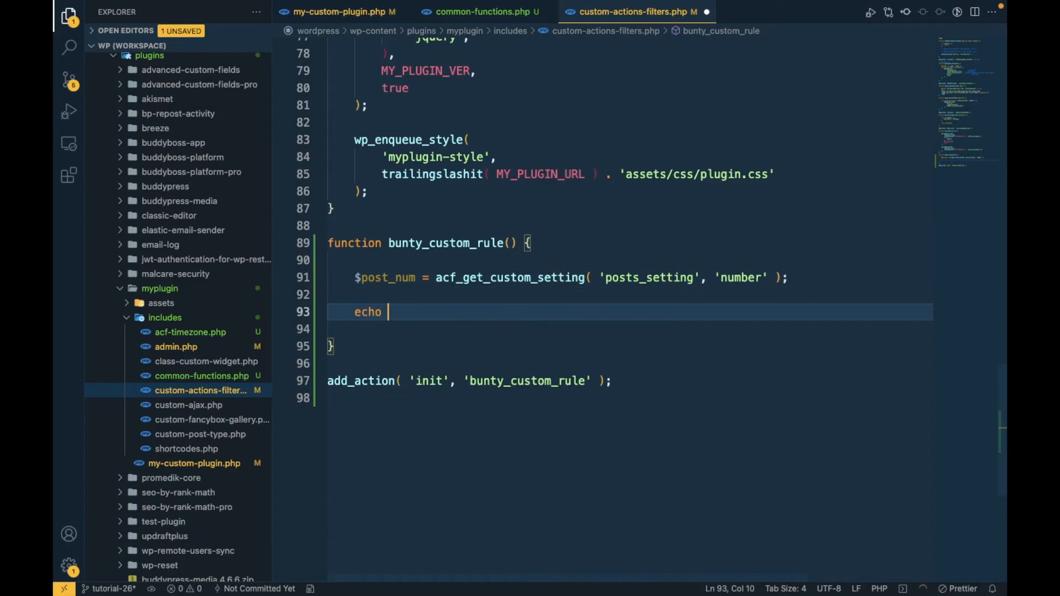
pyautogui.write("'Pos")
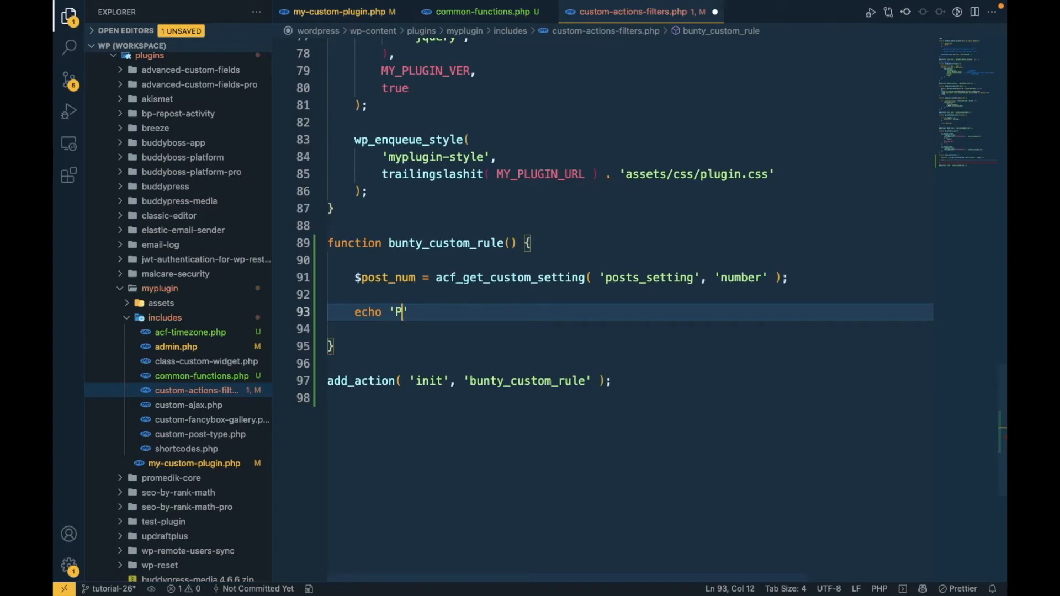
pyautogui.write("t Num:' . ")
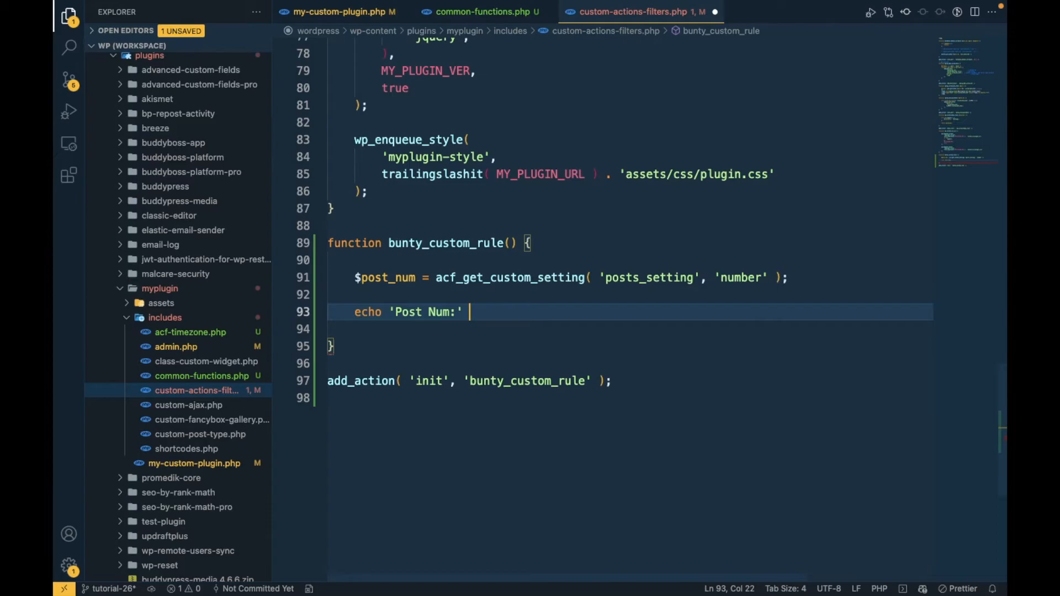
pyautogui.write('$post_num;')
pyautogui.hotkey('ctrl', 's')
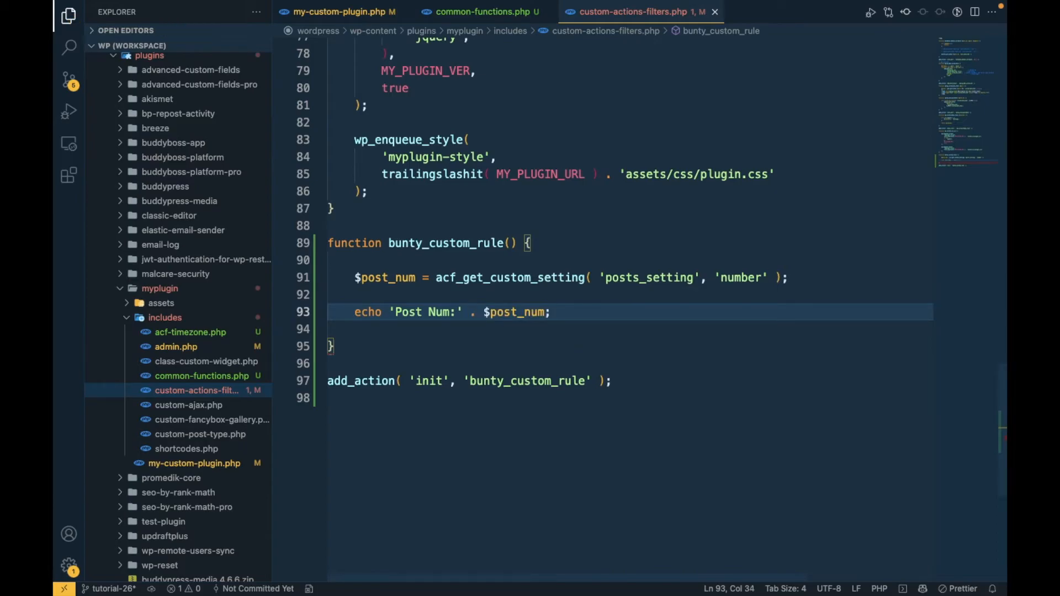
# Switch to the browser, open the site's front end in a new tab from Bunty ACF Settings, and check the echoed post number
pyautogui.doubleClick(493, 381)
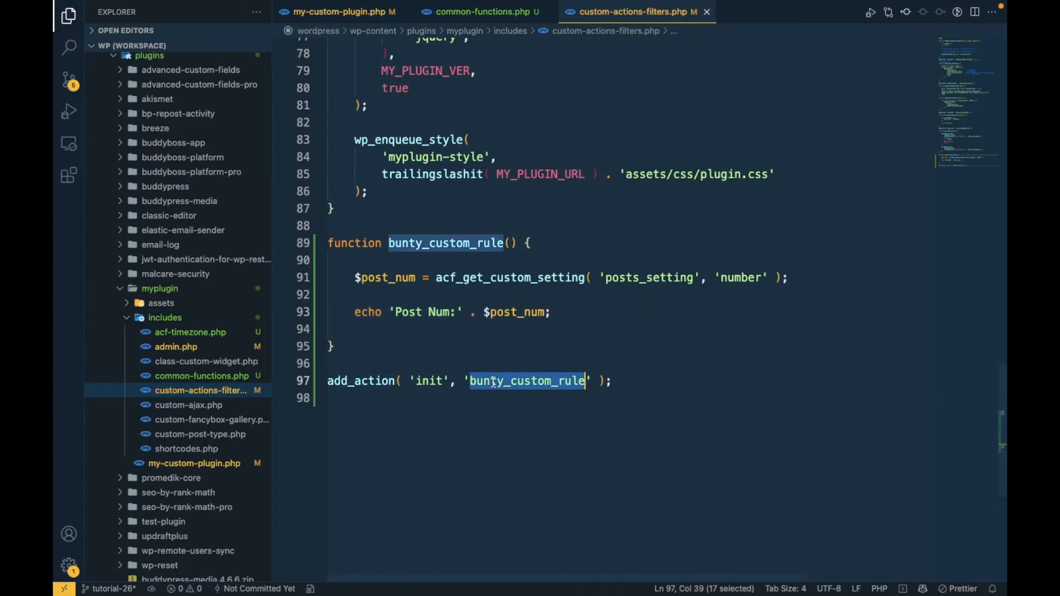
pyautogui.press('super+Tab')
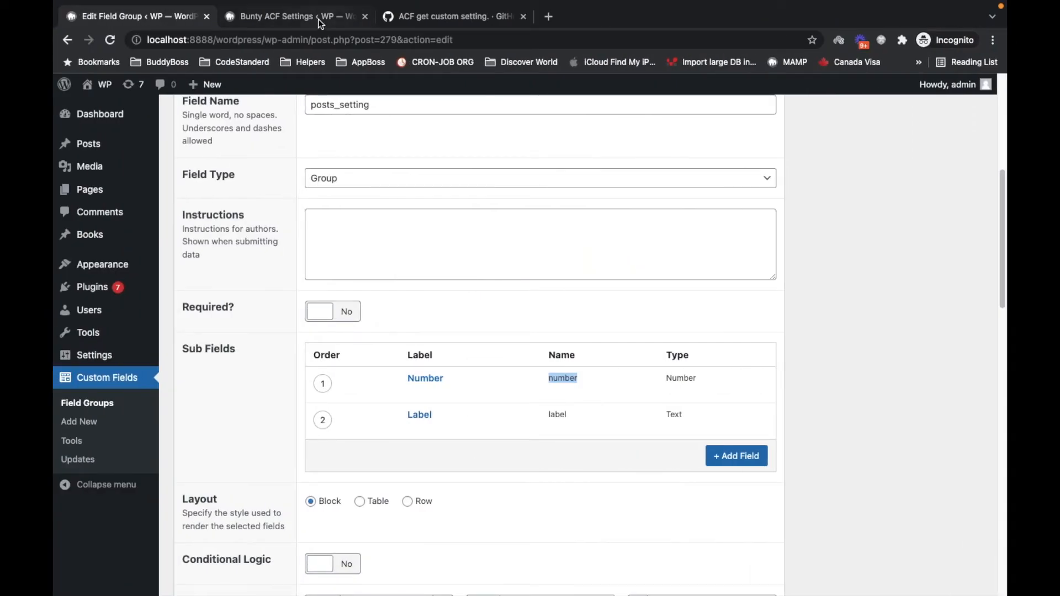
pyautogui.click(318, 19)
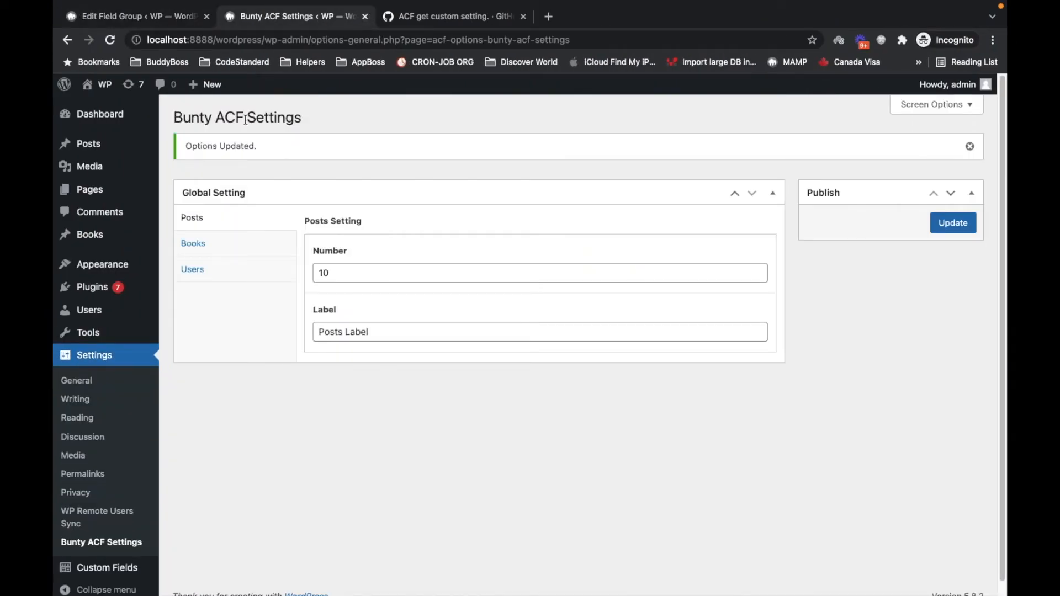
pyautogui.moveTo(101, 86)
pyautogui.keyDown('super'); pyautogui.click(102, 109); pyautogui.keyUp('super')
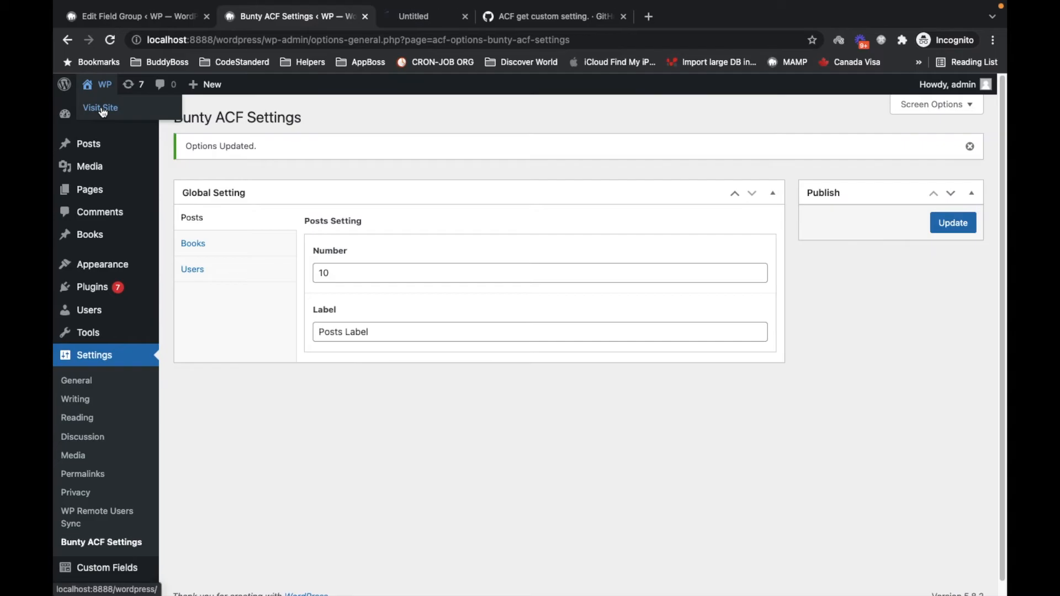
pyautogui.click(418, 21)
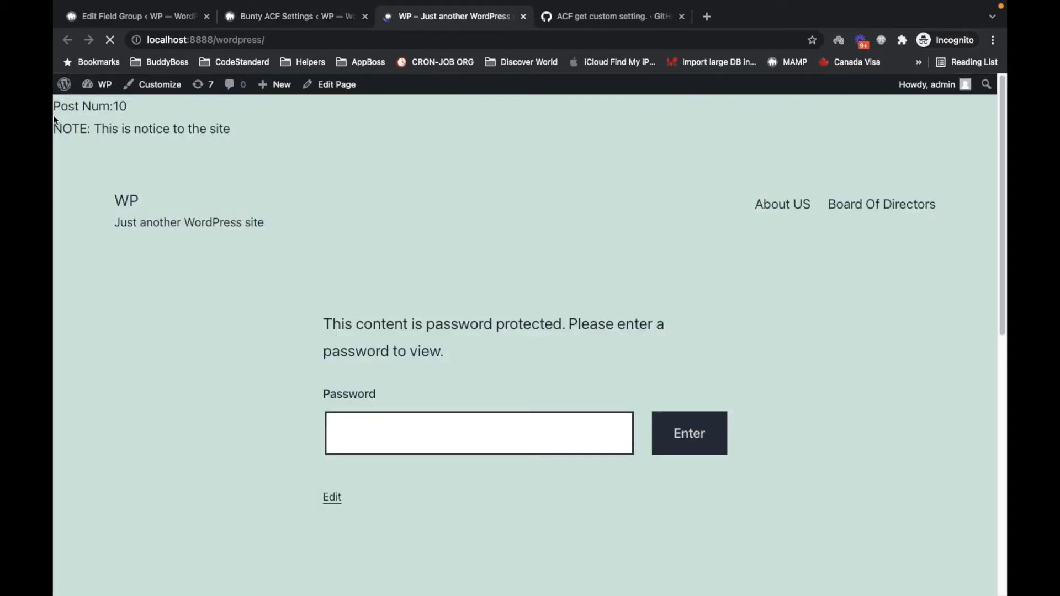
pyautogui.moveTo(54, 107); pyautogui.dragTo(142, 114)
pyautogui.tripleClick(119, 109)
# Compare the output with the Bunty ACF Settings page, and look up the Label sub field's name in the Posts Setting group
pyautogui.click(329, 25)
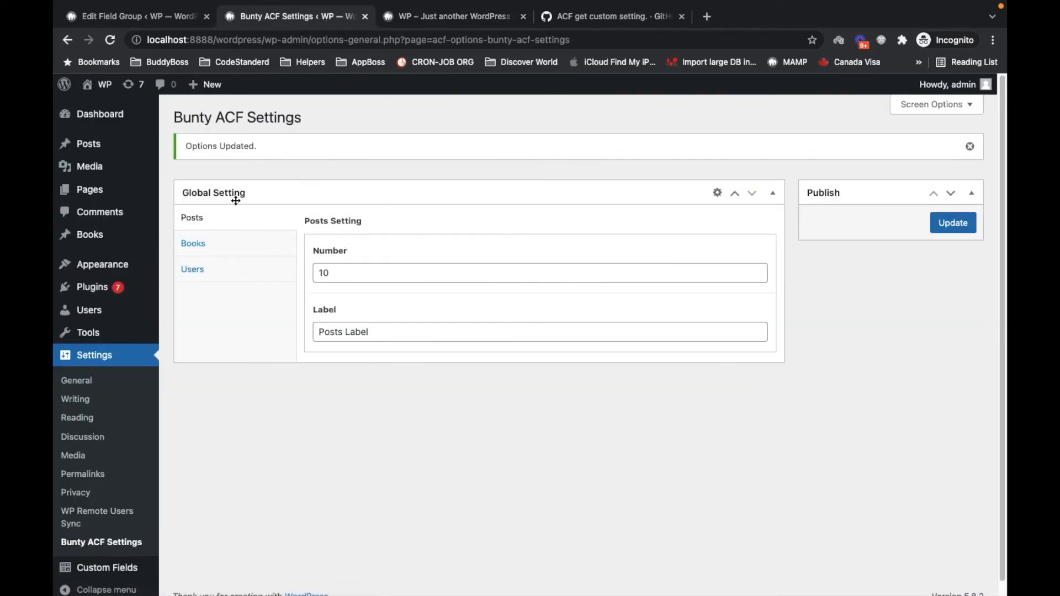
pyautogui.click(162, 17)
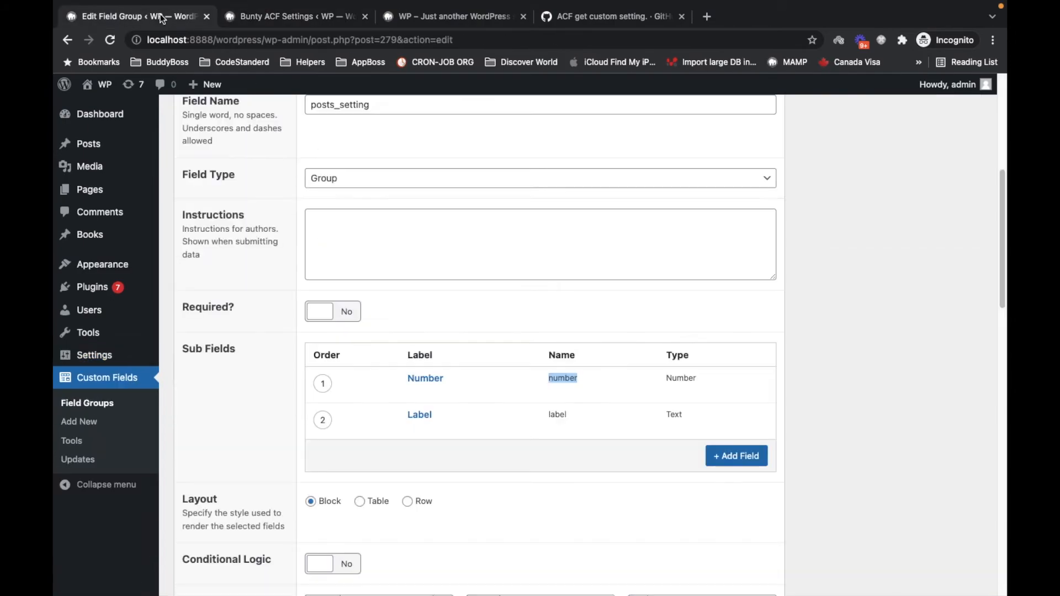
pyautogui.doubleClick(559, 415)
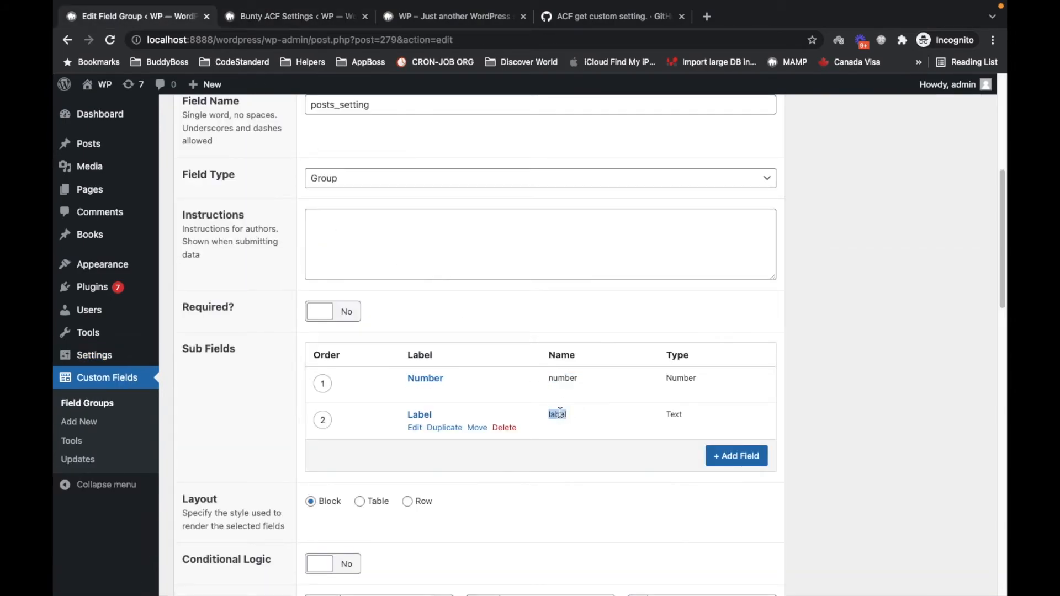
# Back in Visual Studio Code, add $lable = acf_get_custom_setting( 'posts_setting', 'label' ); below the echo line and save the file
pyautogui.press('super+Tab')
pyautogui.click(575, 323)
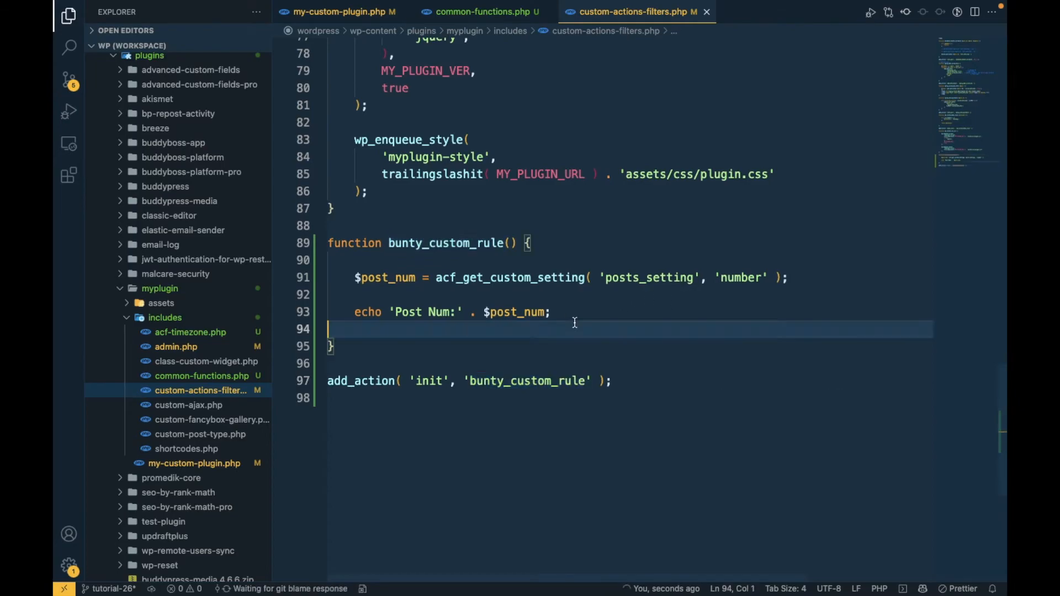
pyautogui.click(573, 312)
pyautogui.press('Return')
pyautogui.press('Return')
pyautogui.press('Return')
pyautogui.write('$lable = (')
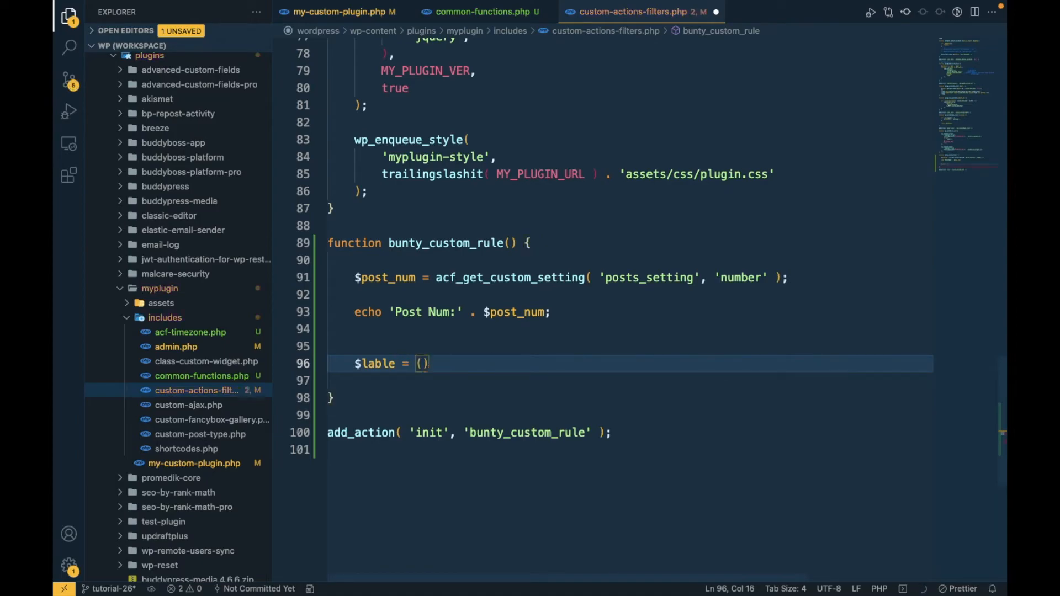
pyautogui.press('Tab')
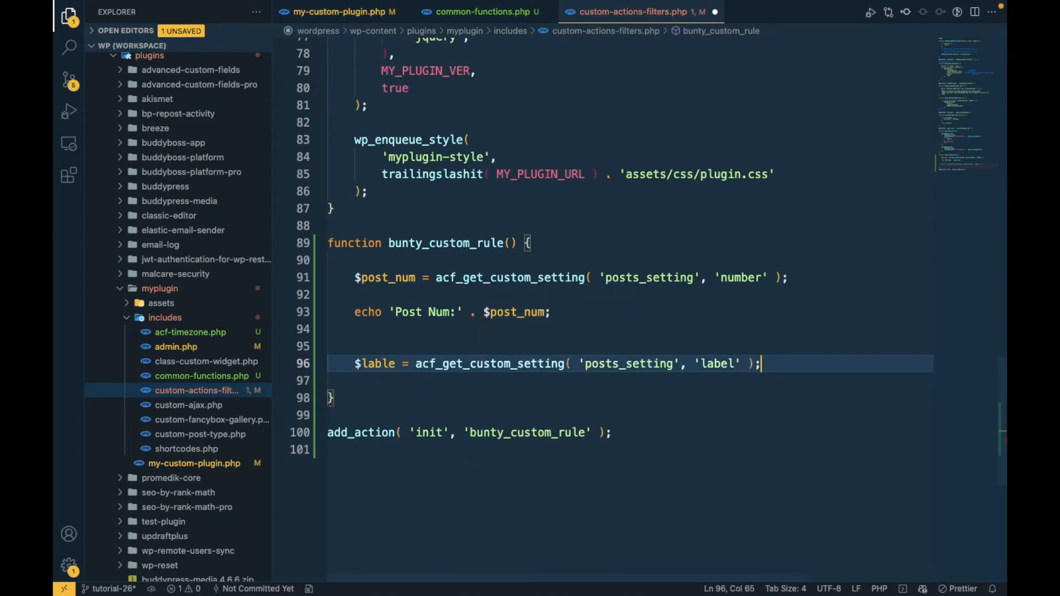
pyautogui.hotkey('ctrl', 's')
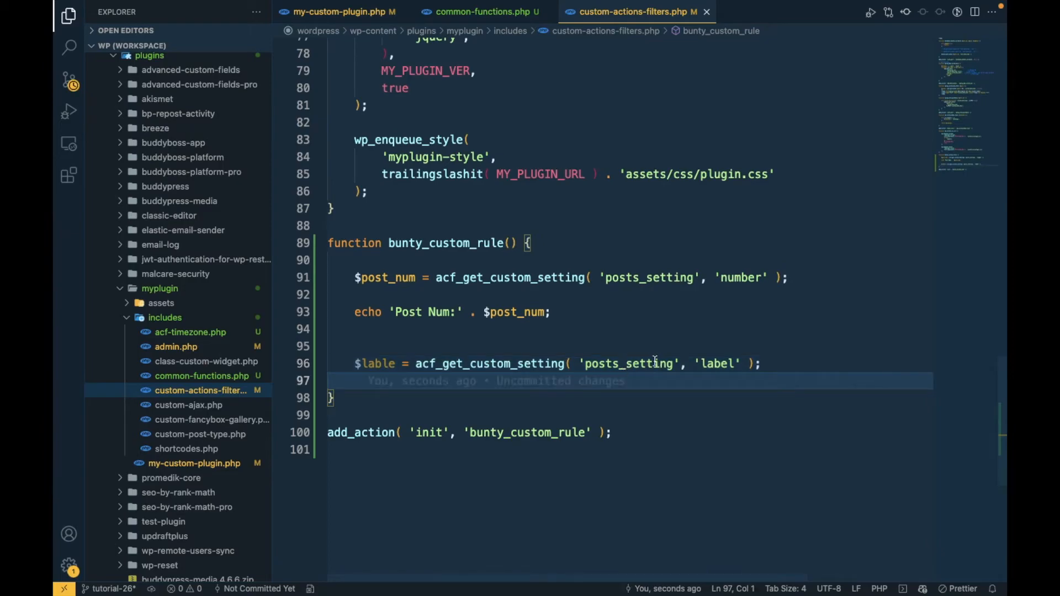
# Copy the 'Post Num:' echo statement and paste it below the $lable line, separated by a blank line
pyautogui.doubleClick(625, 368)
pyautogui.click(353, 319)
pyautogui.hotkey('shift', 'End')
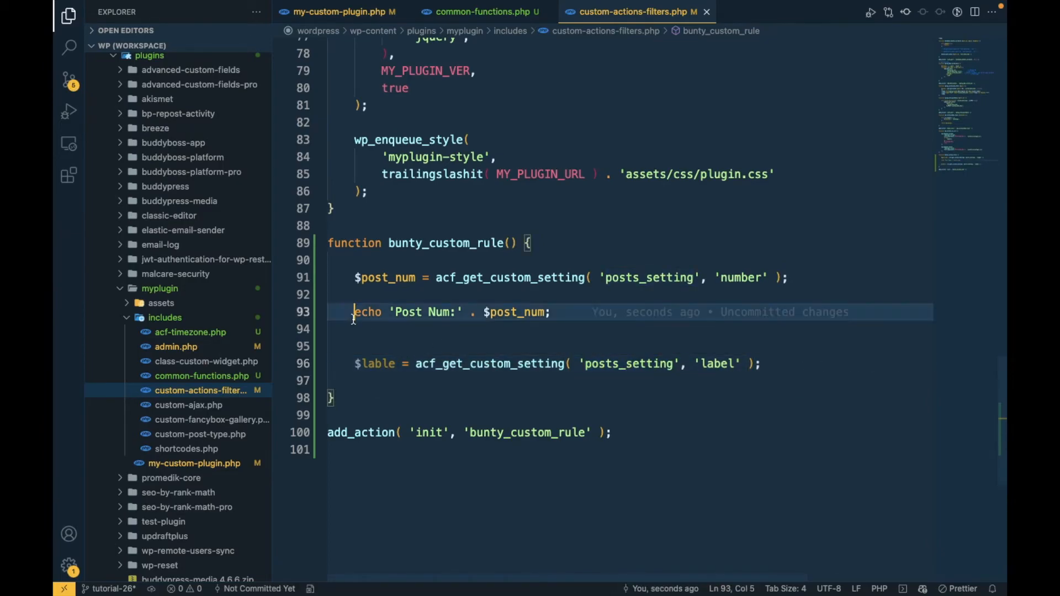
pyautogui.hotkey('ctrl', 'c')
pyautogui.click(792, 356)
pyautogui.press('Return')
pyautogui.press('Return')
pyautogui.hotkey('ctrl', 'v')
# Change the pasted echo statement to output 'Label:' followed by $lable
pyautogui.doubleClick(403, 398)
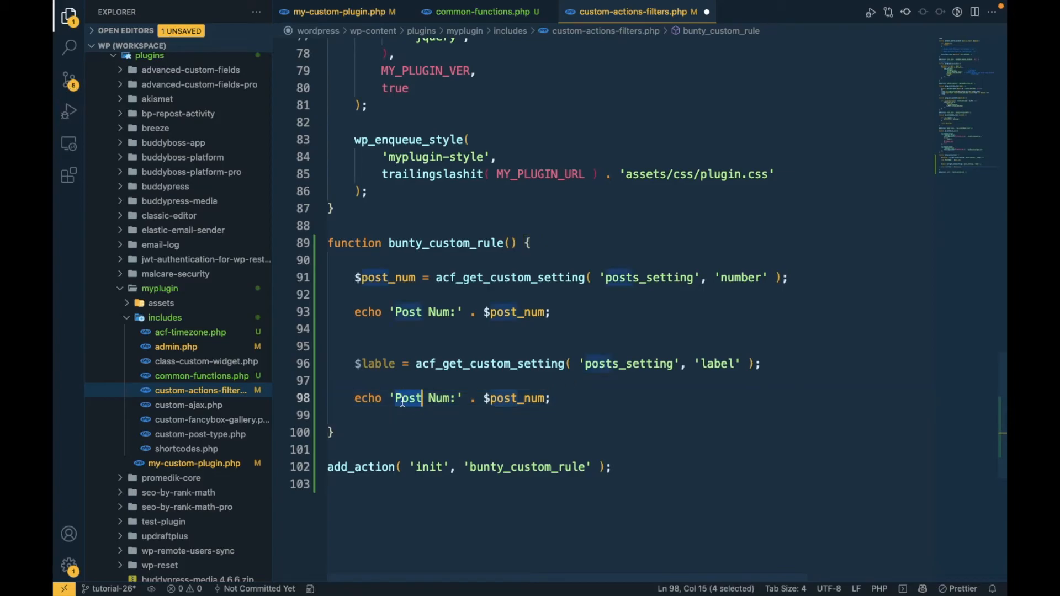
pyautogui.hotkey('alt', 'shift', 'Right')
pyautogui.press('BackSpace')
pyautogui.write('Label')
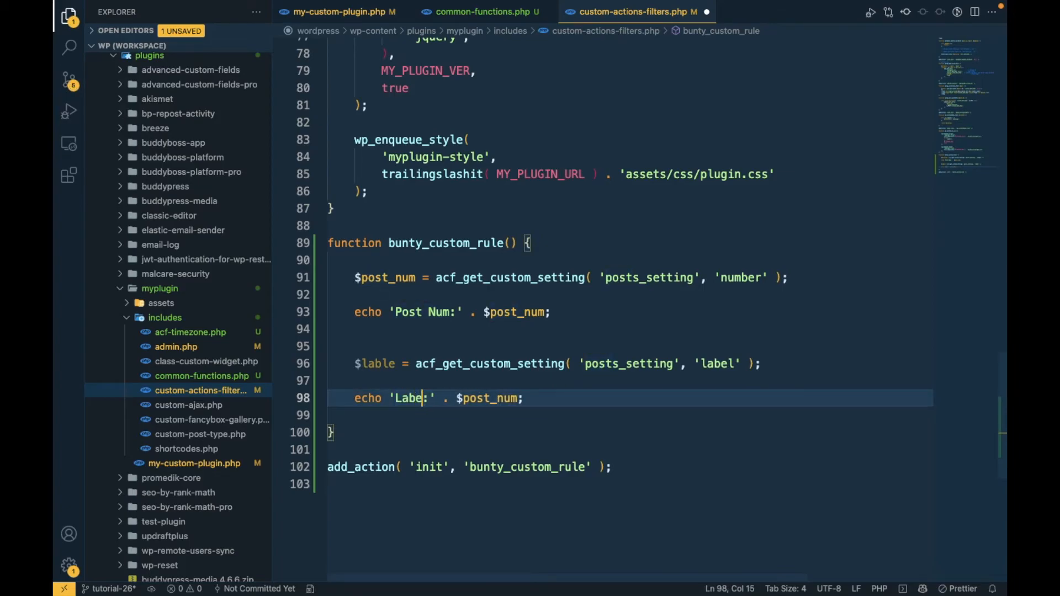
pyautogui.hotkey('ctrl', 's')
pyautogui.doubleClick(377, 364)
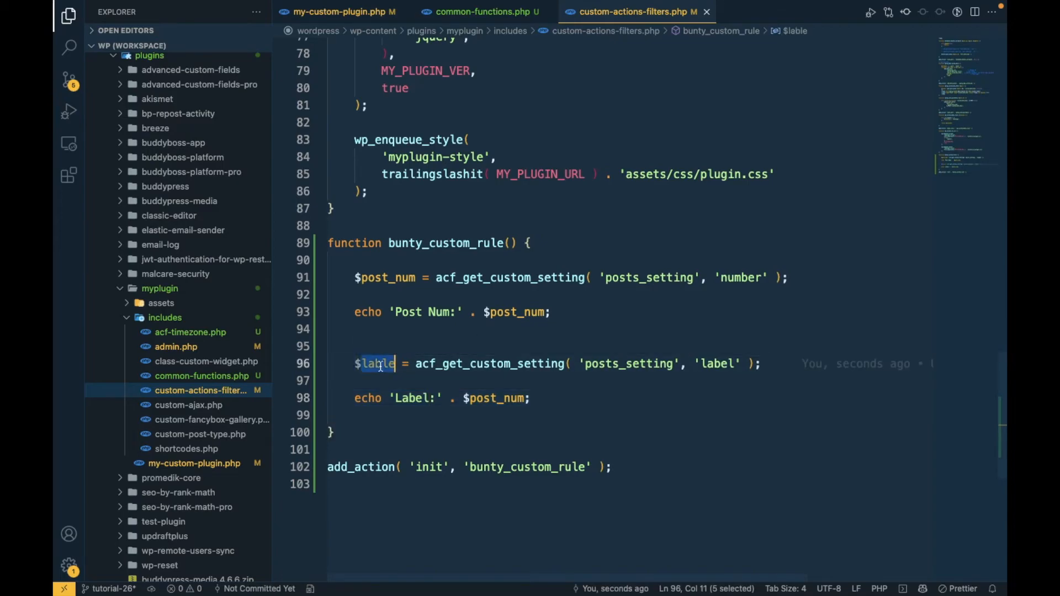
pyautogui.click(485, 398)
pyautogui.doubleClick(485, 398)
pyautogui.hotkey('ctrl', 'v')
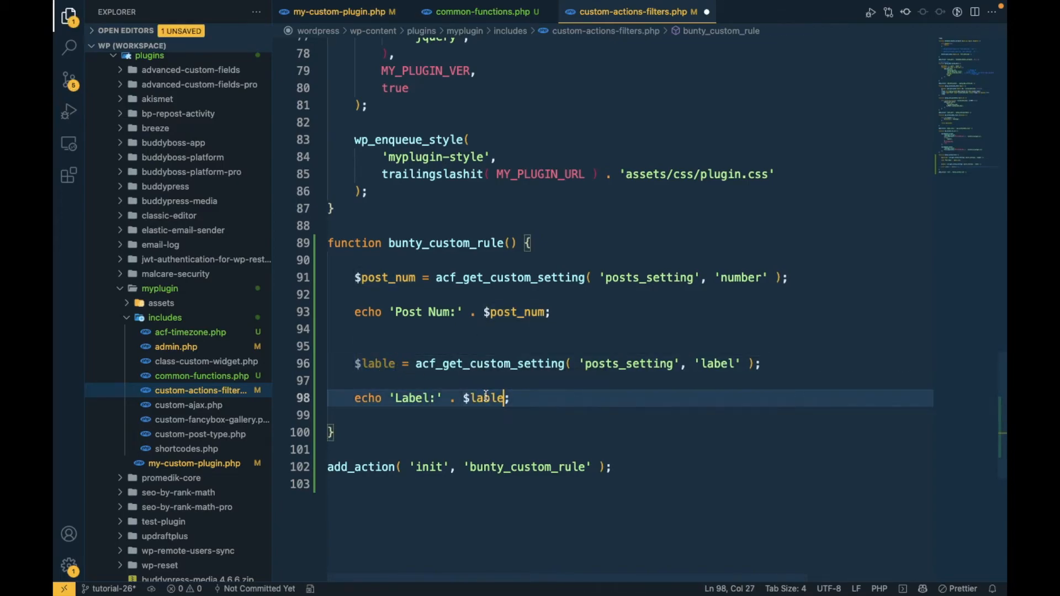
# Rename $post_num to $num in both its assignment and its echo statement, and save the file
pyautogui.doubleClick(383, 276)
pyautogui.press('super+d')
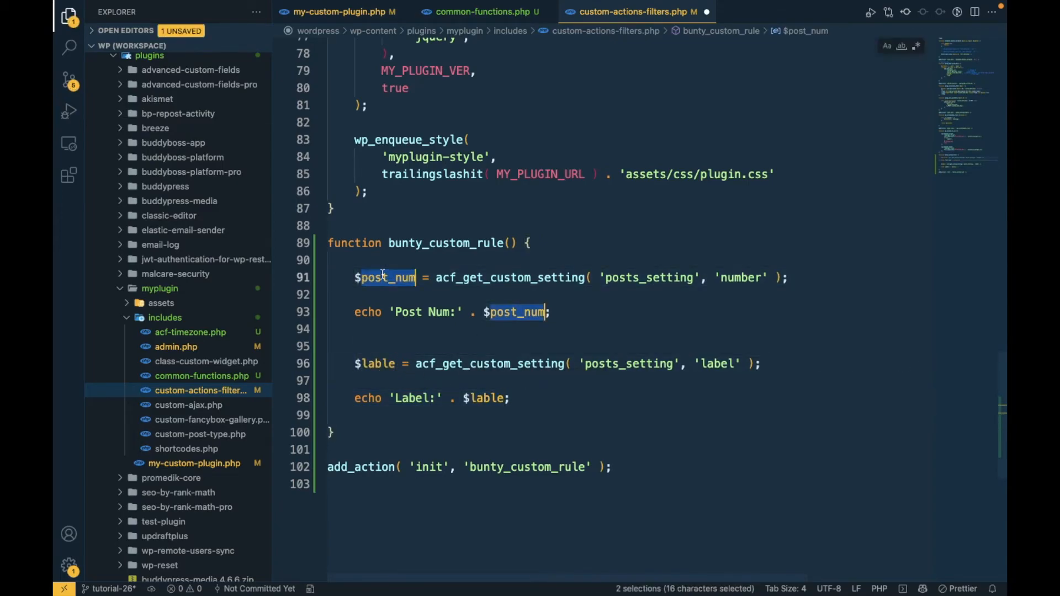
pyautogui.press('Right')
pyautogui.press('Left')
pyautogui.press('Left')
pyautogui.press('BackSpace')
pyautogui.press('BackSpace')
pyautogui.press('BackSpace')
pyautogui.press('BackSpace')
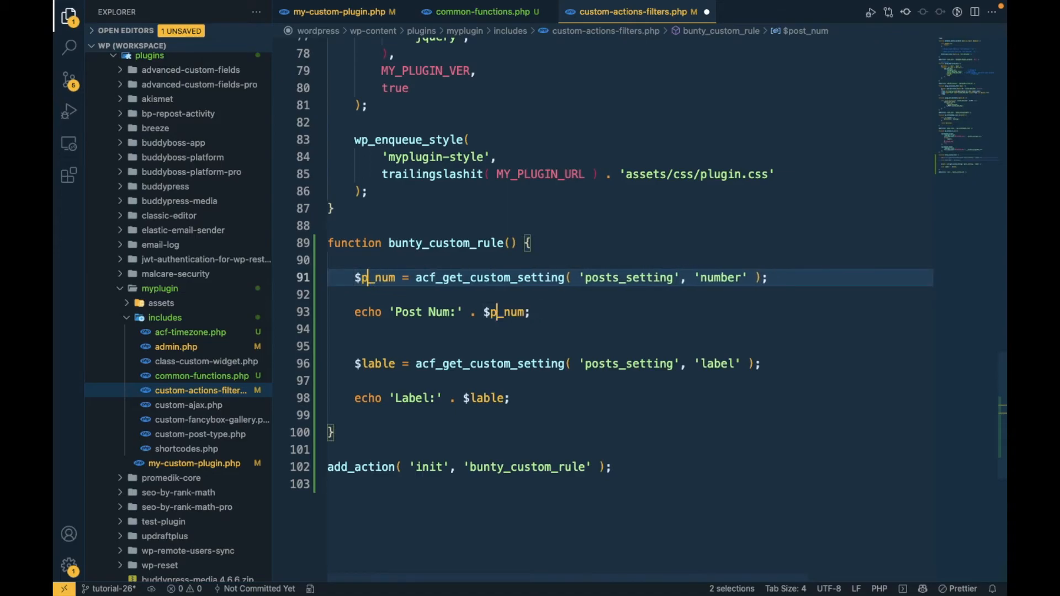
pyautogui.press('Right')
pyautogui.press('BackSpace')
pyautogui.press('super+s')
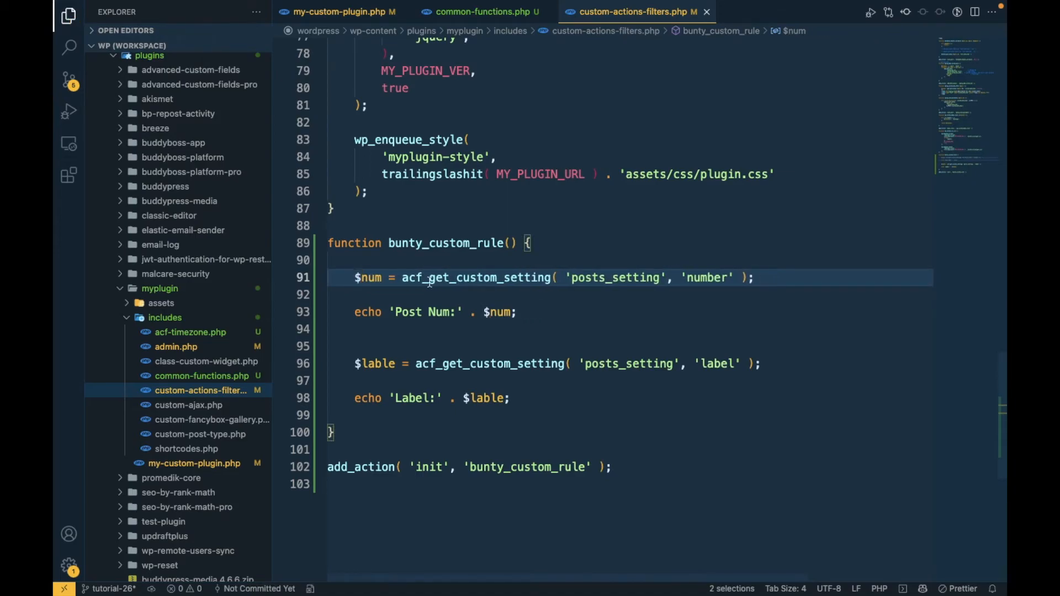
# Switch to the browser, reload the site's front end, and check the echoed number and label
pyautogui.press('super+Tab')
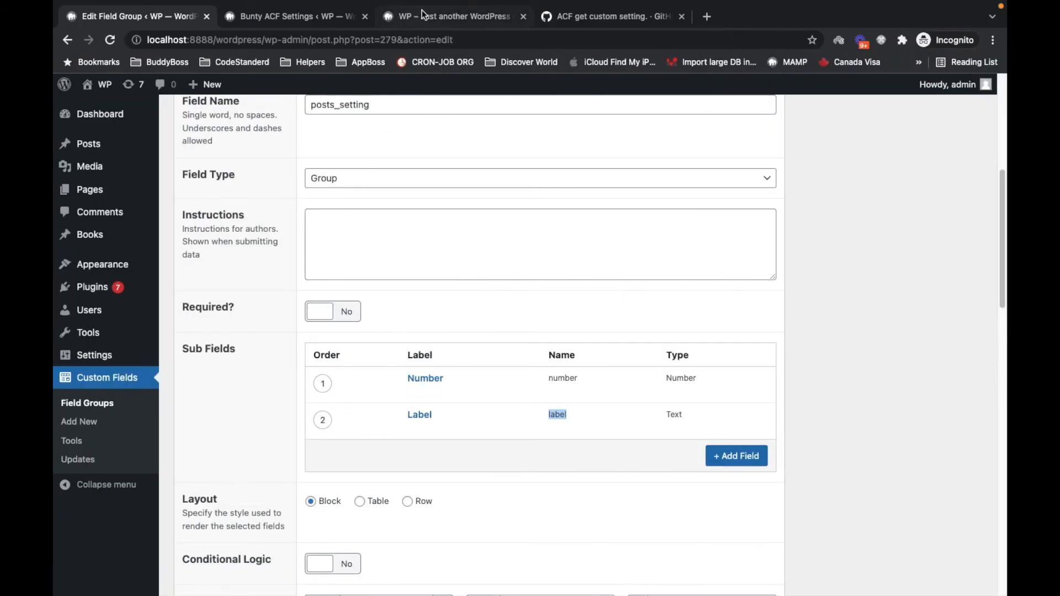
pyautogui.click(425, 15)
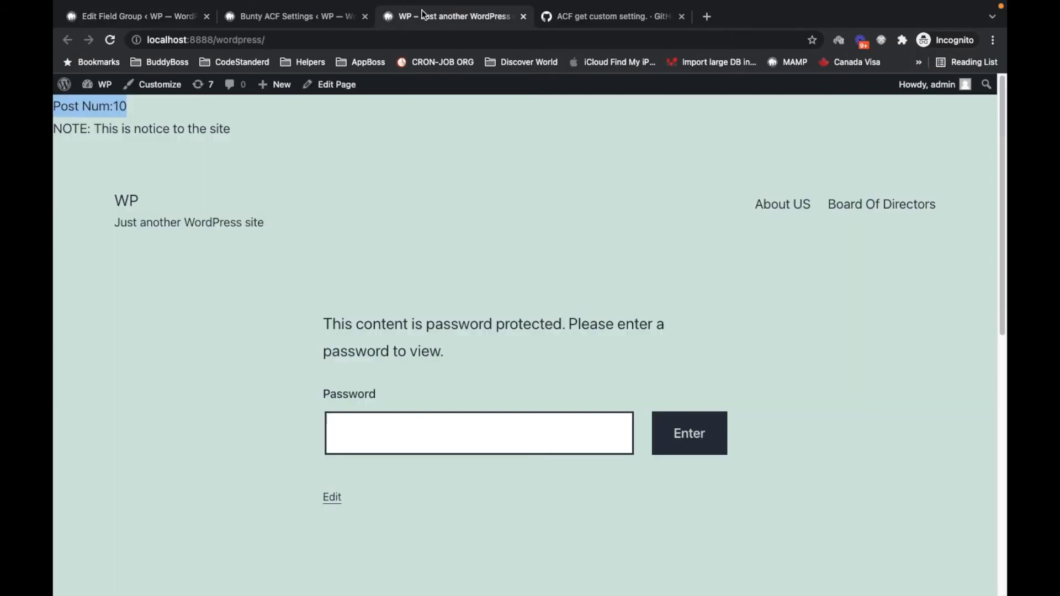
pyautogui.click(110, 40)
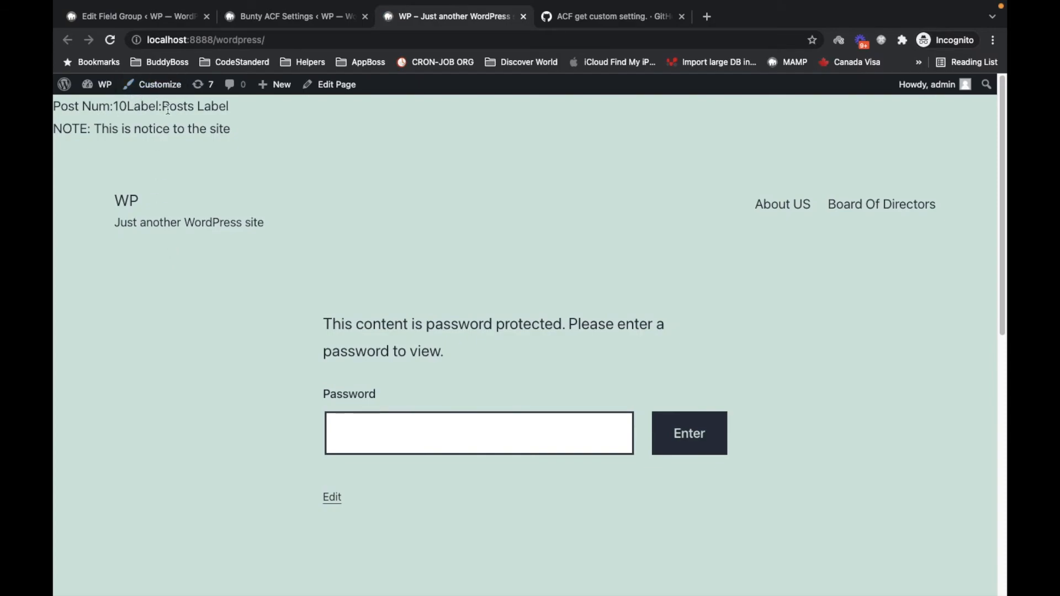
pyautogui.moveTo(128, 108); pyautogui.dragTo(239, 103)
pyautogui.doubleClick(178, 105)
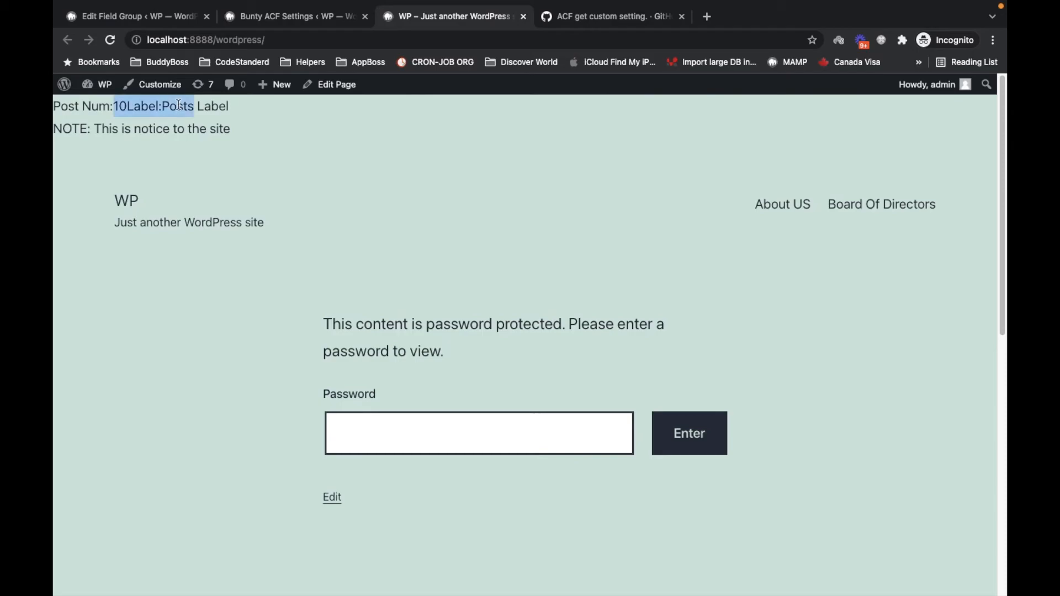
pyautogui.click(167, 106)
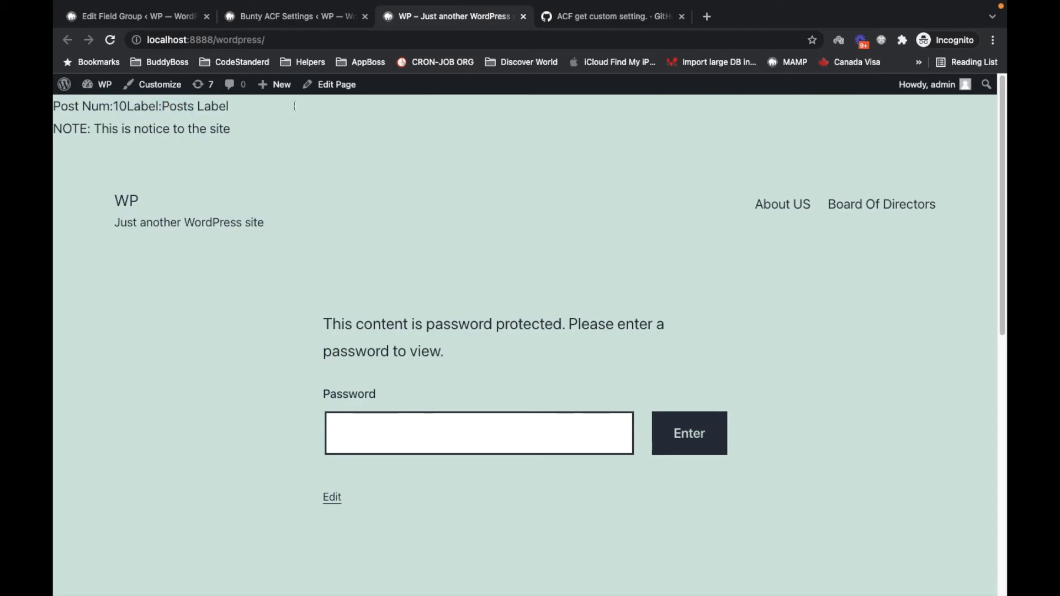
# Back in Visual Studio Code, insert echo '<br>'; between the 'Post Num:' echo and the $lable assignment, and save the file
pyautogui.press('super+Tab')
pyautogui.click(496, 344)
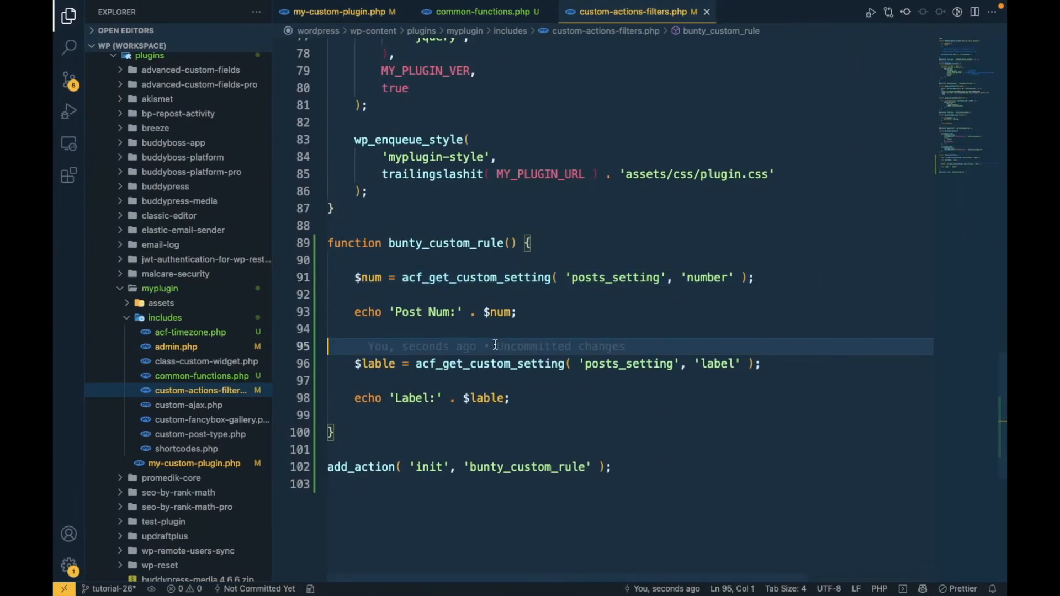
pyautogui.press('Up')
pyautogui.press('Return')
pyautogui.write("echo '<")
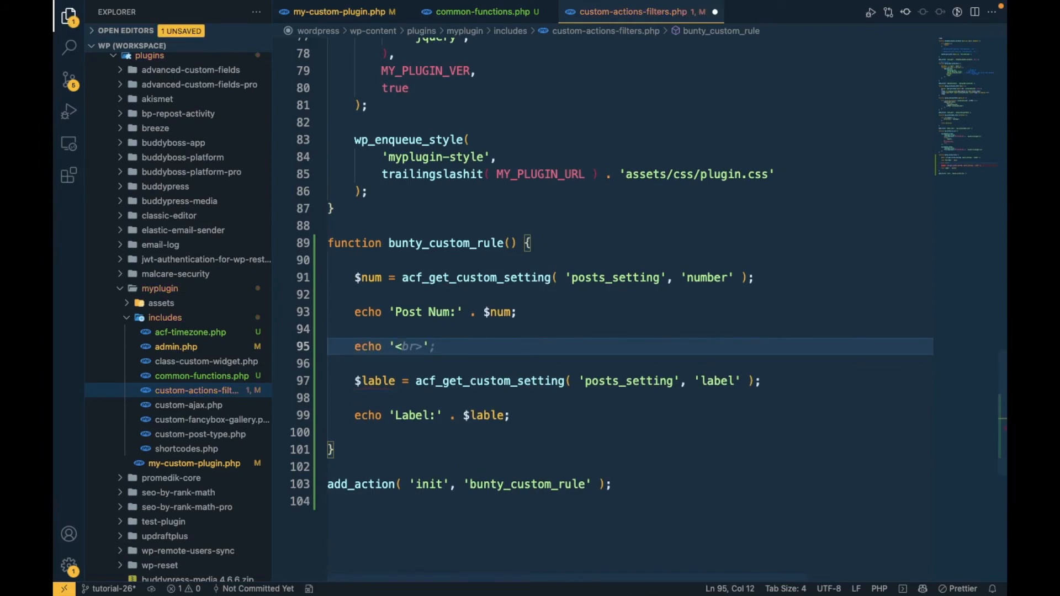
pyautogui.press('Tab')
pyautogui.hotkey('ctrl', 's')
# Return to the site's front end in the browser and check the number and label output with the line break
pyautogui.press('super+Tab')
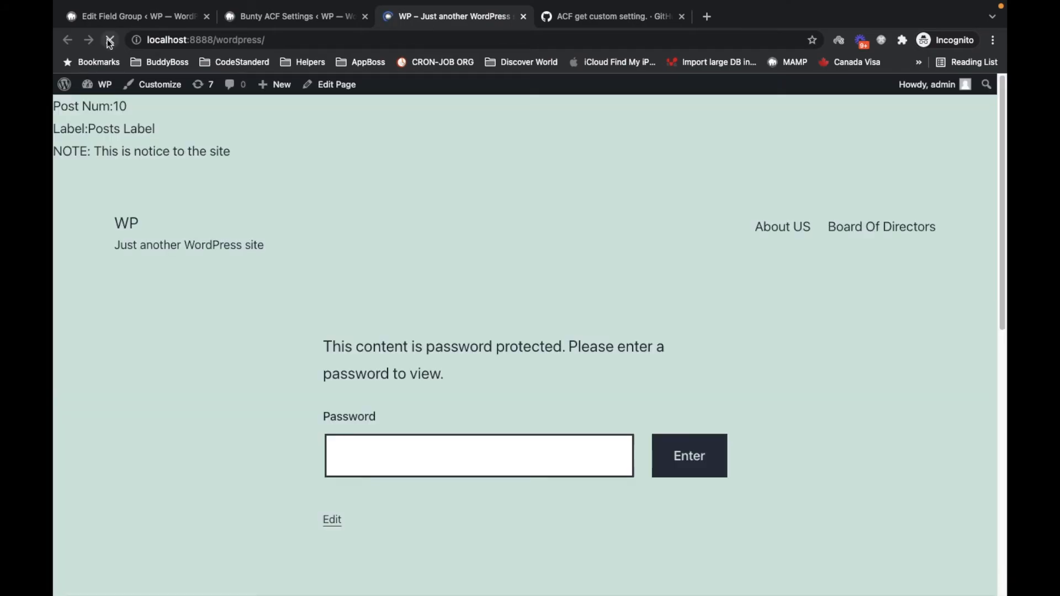
pyautogui.moveTo(53, 129); pyautogui.dragTo(245, 131)
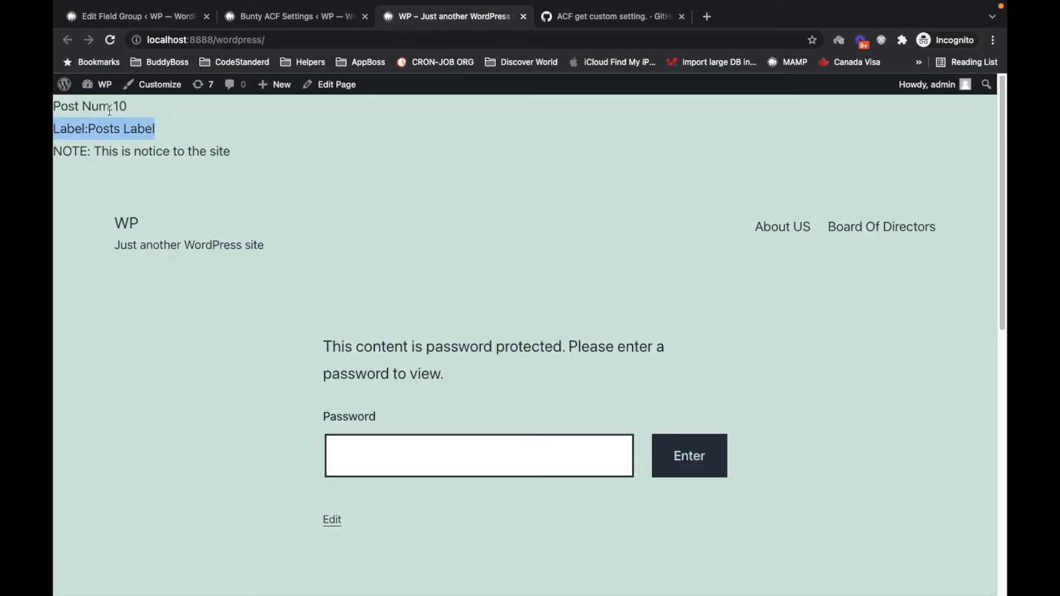
pyautogui.tripleClick(78, 105)
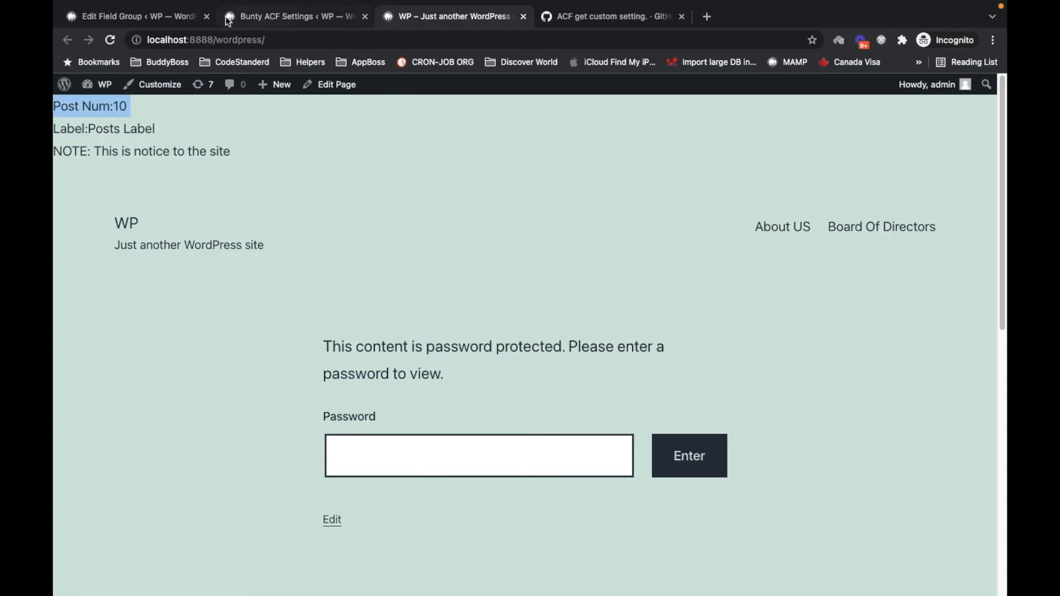
# Copy the Books Setting field name from the field group and replace 'posts_setting' with 'books_setting' in both acf_get_custom_setting calls in Visual Studio Code
pyautogui.click(180, 16)
pyautogui.scroll(10, 338, 273)
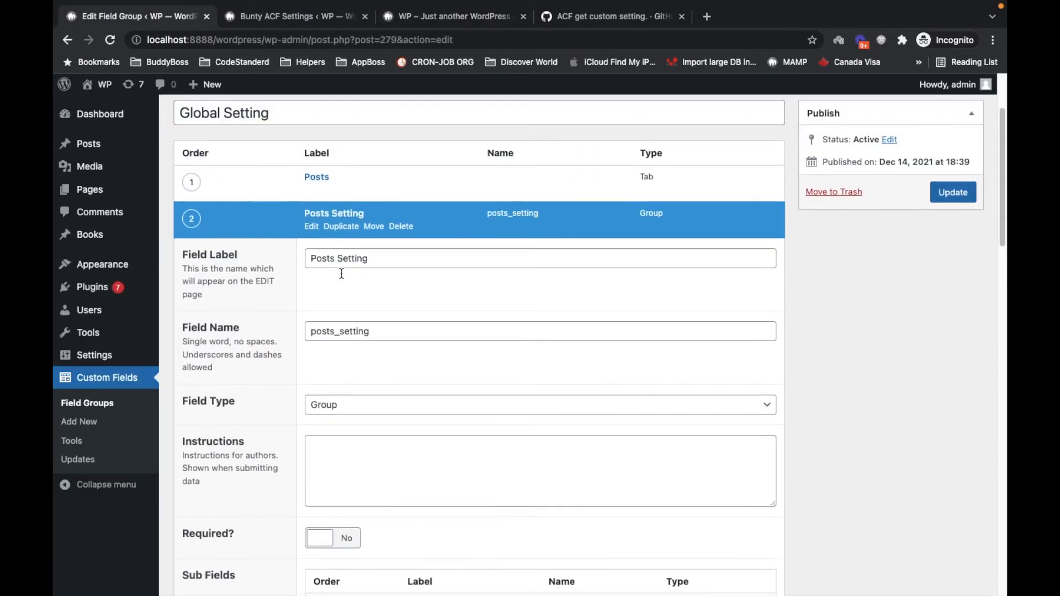
pyautogui.click(326, 256)
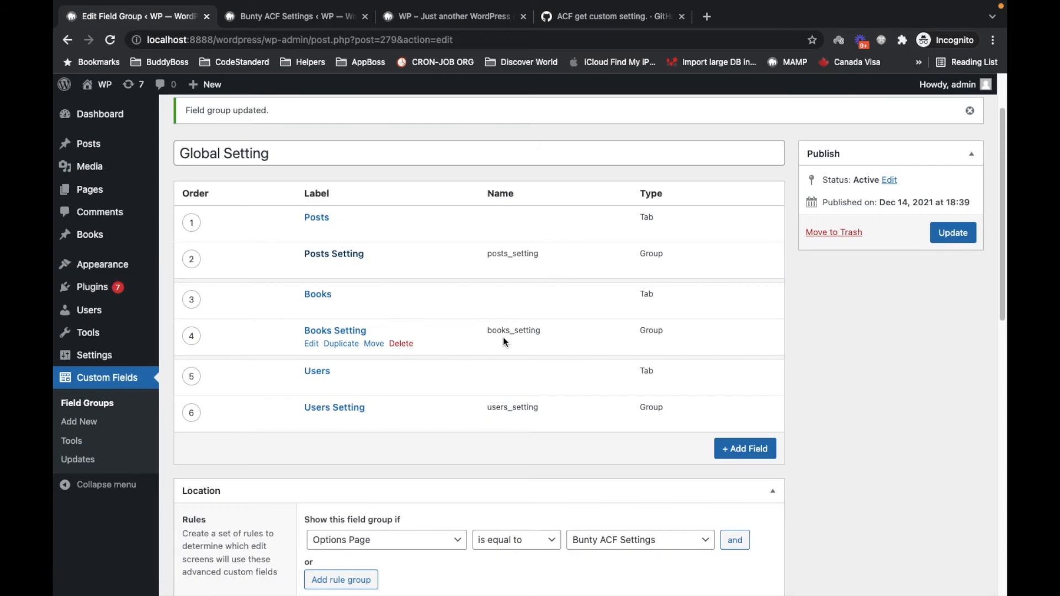
pyautogui.doubleClick(520, 330)
pyautogui.press('super+c')
pyautogui.press('super+Tab')
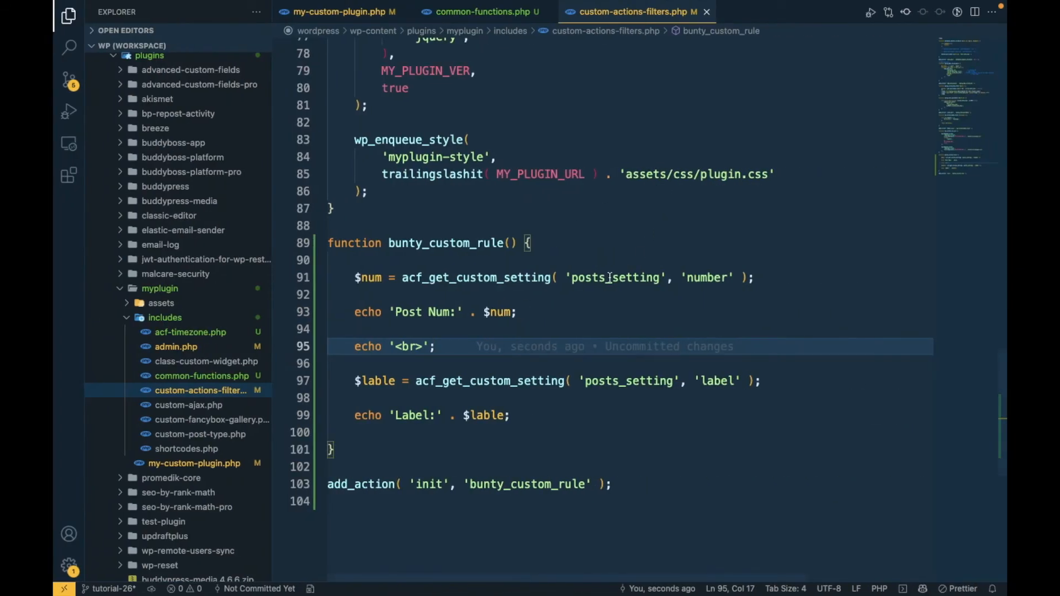
pyautogui.doubleClick(611, 278)
pyautogui.press('super+d')
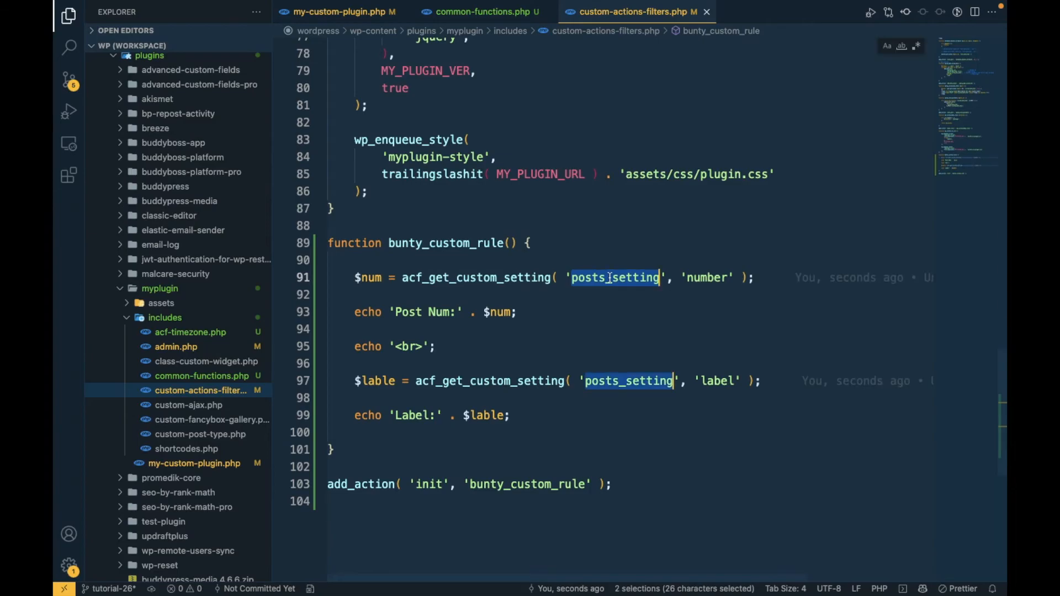
pyautogui.press('super+v')
# Switch to the browser and check the books number and label output on the site's front end
pyautogui.press('super+Tab')
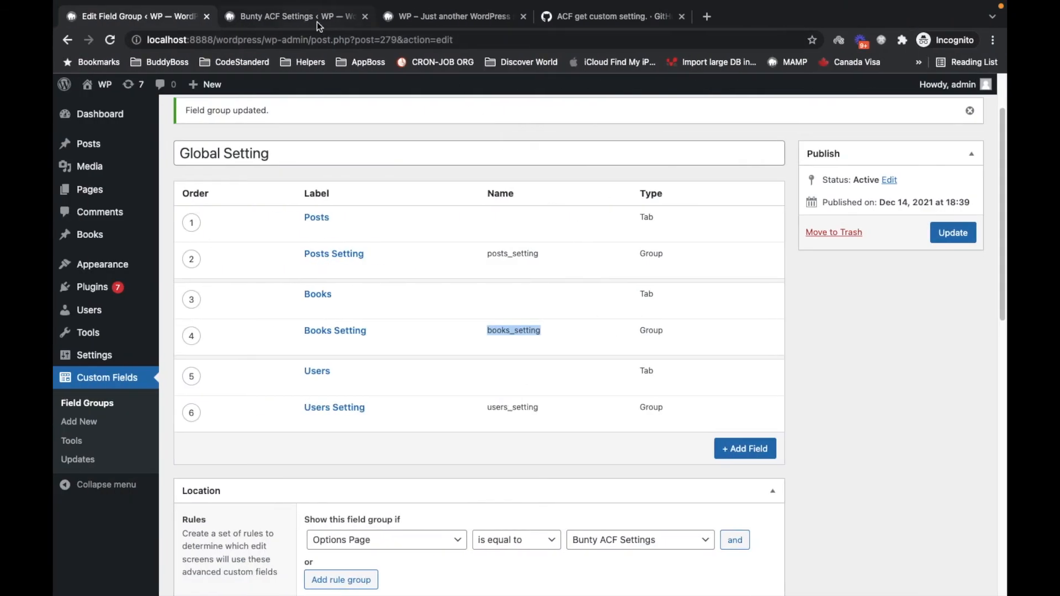
pyautogui.click(402, 22)
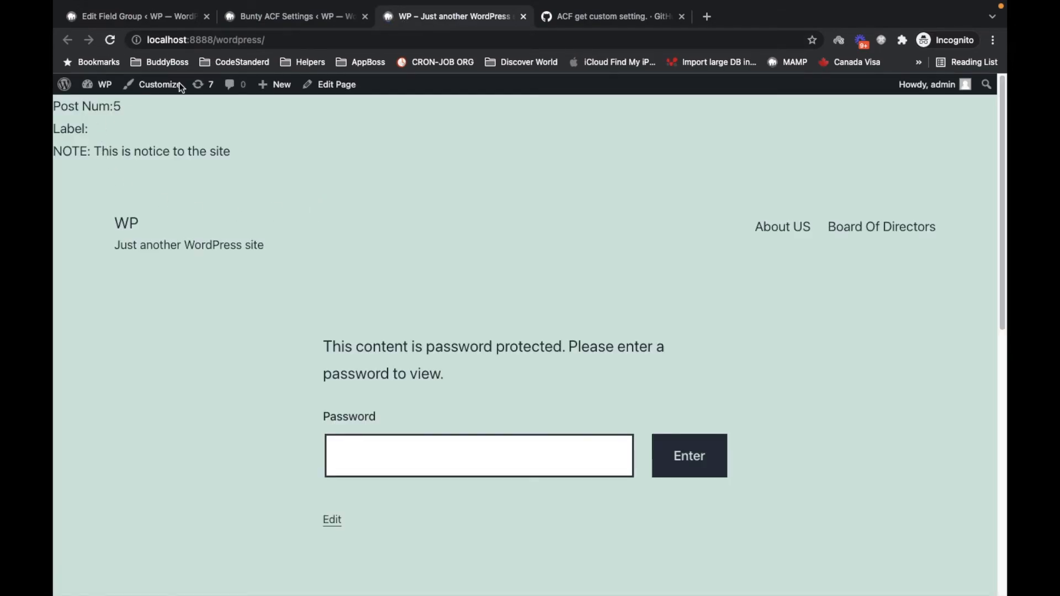
pyautogui.tripleClick(92, 125)
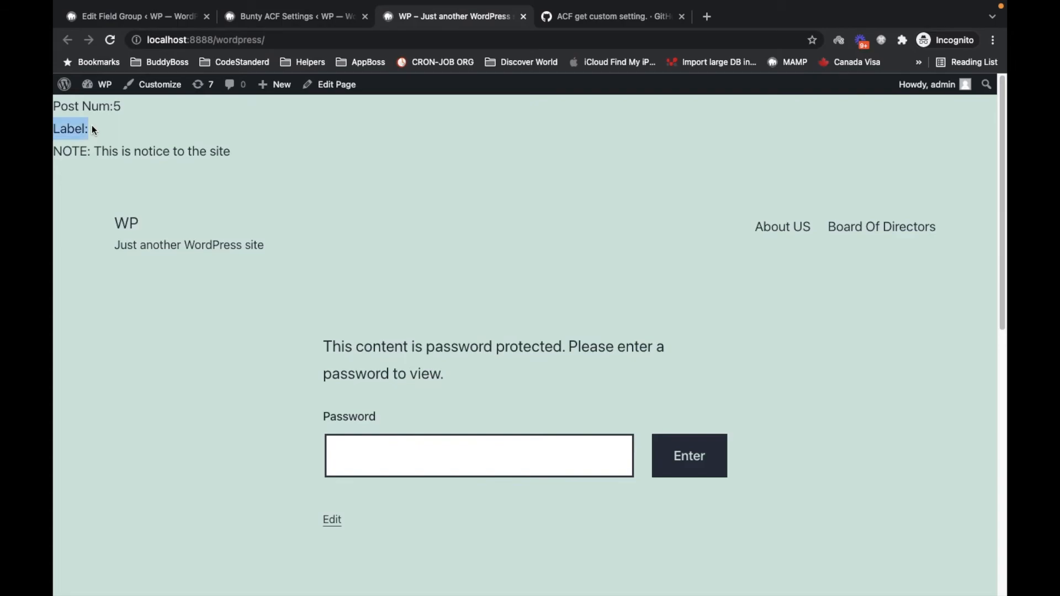
# Update the Bunty ACF Settings page with the Books number and label in place, and reload the site's front end
pyautogui.click(330, 20)
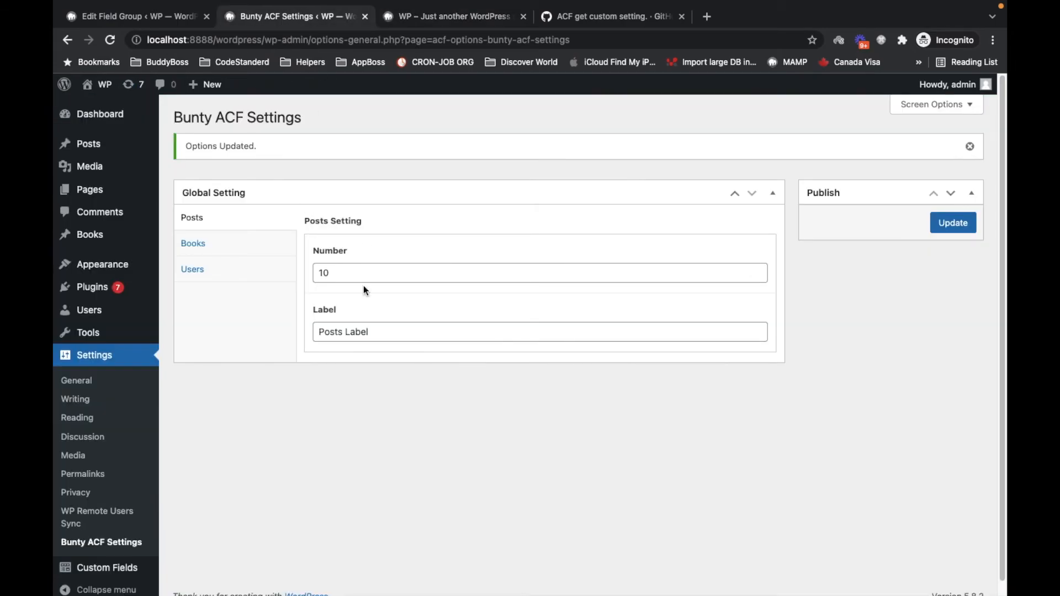
pyautogui.click(258, 247)
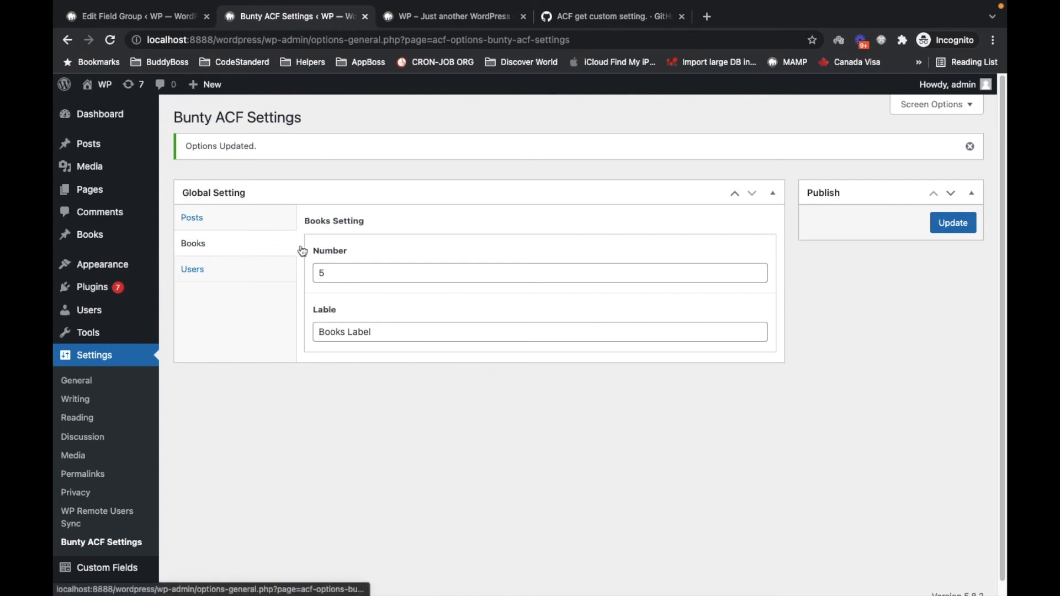
pyautogui.doubleClick(394, 331)
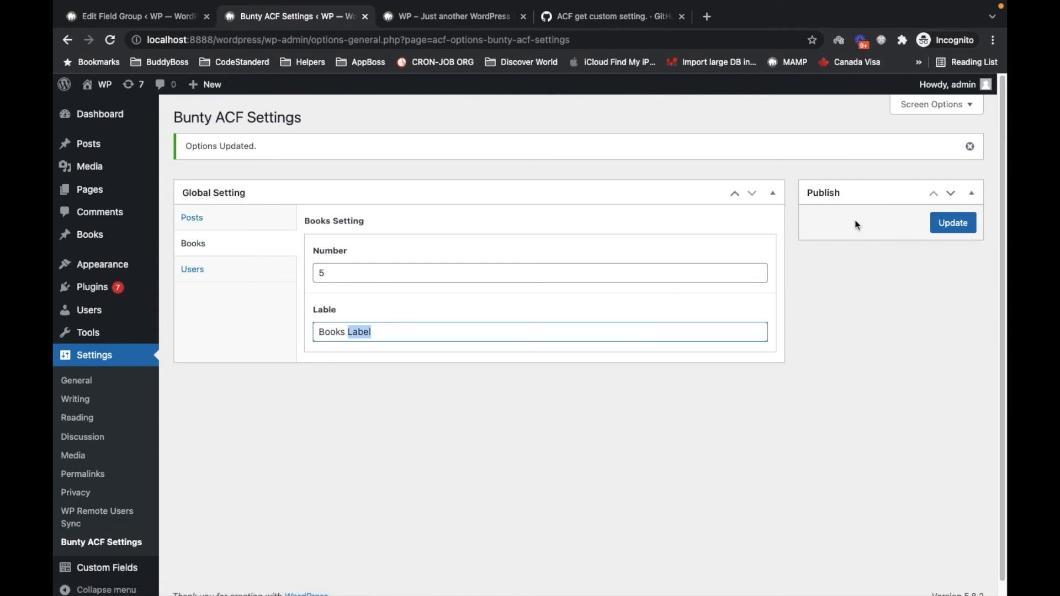
pyautogui.click(951, 228)
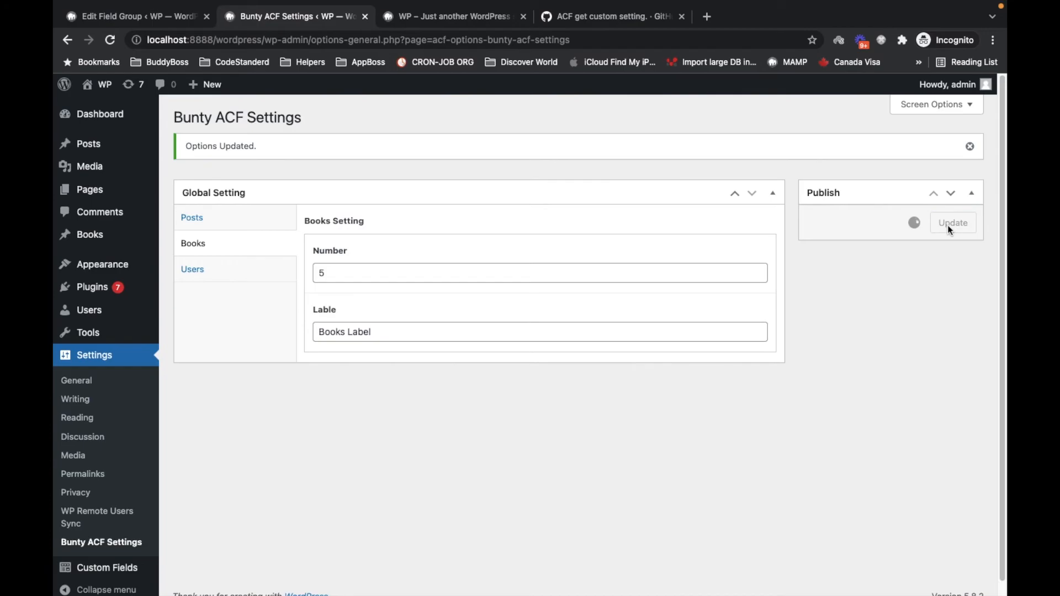
pyautogui.click(413, 19)
pyautogui.click(233, 114)
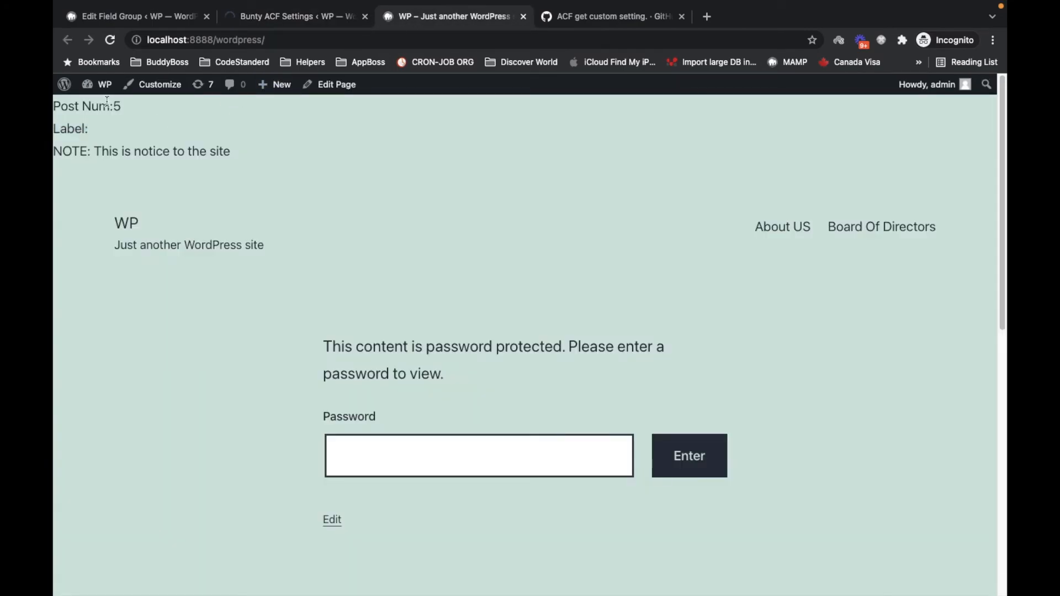
pyautogui.press('super+r')
# Return to Visual Studio Code and examine the group name, sub-field name and variable in the $lable assignment
pyautogui.click(288, 15)
pyautogui.click(154, 15)
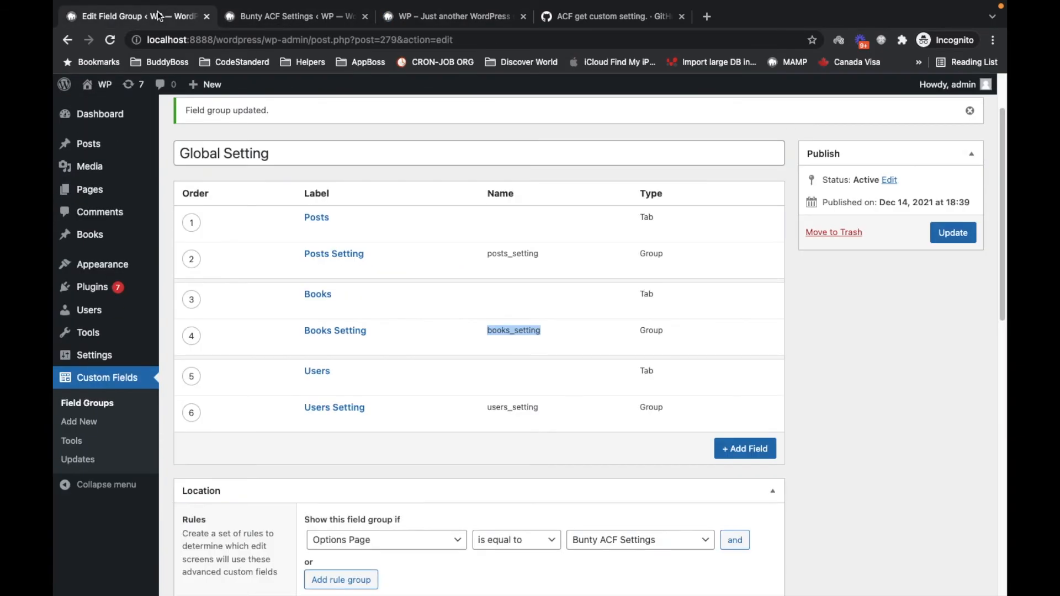
pyautogui.press('super+Tab')
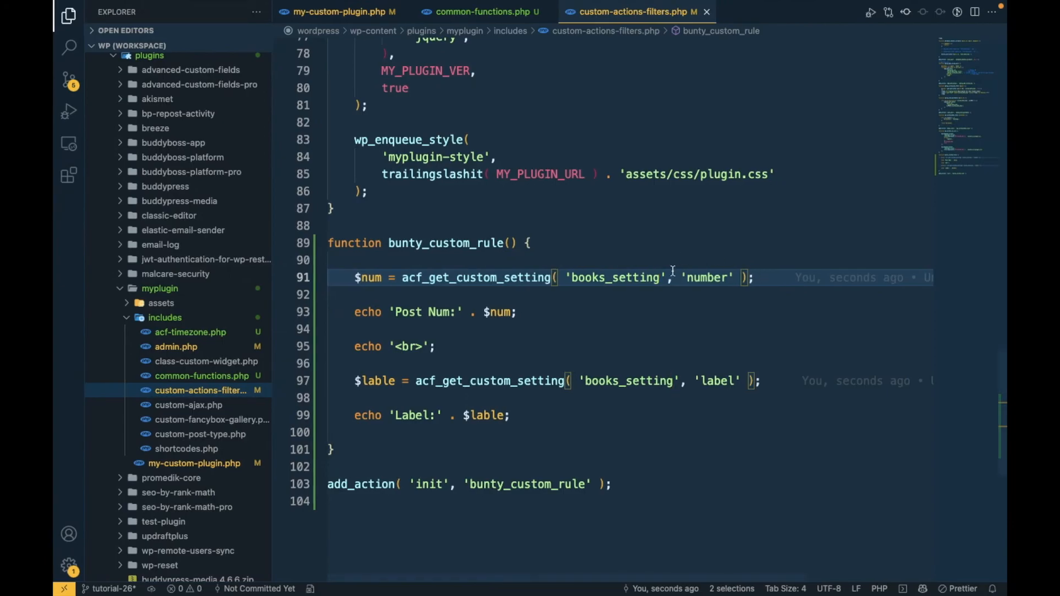
pyautogui.doubleClick(623, 381)
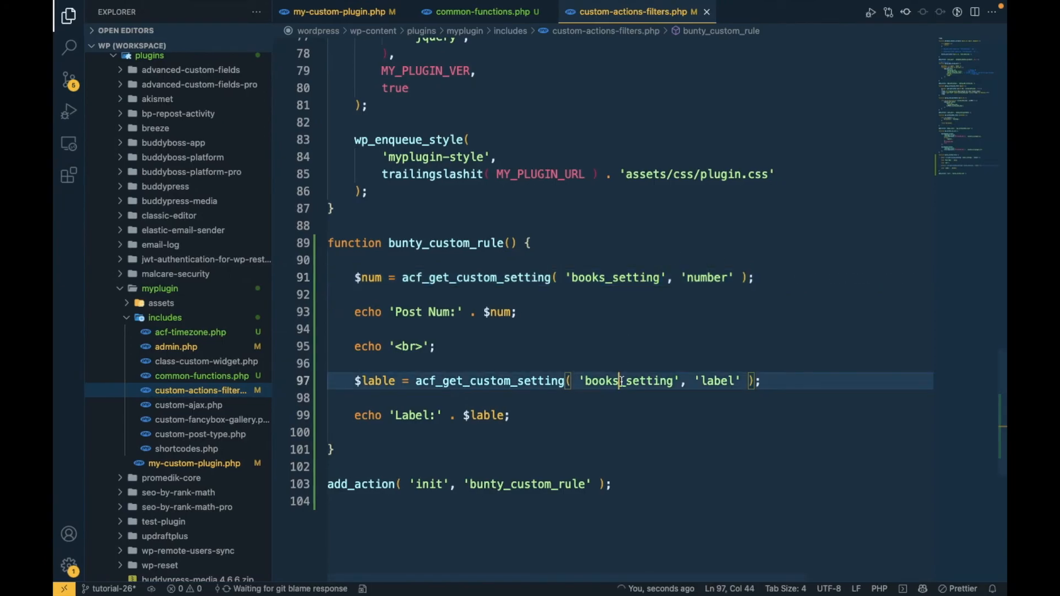
pyautogui.doubleClick(715, 381)
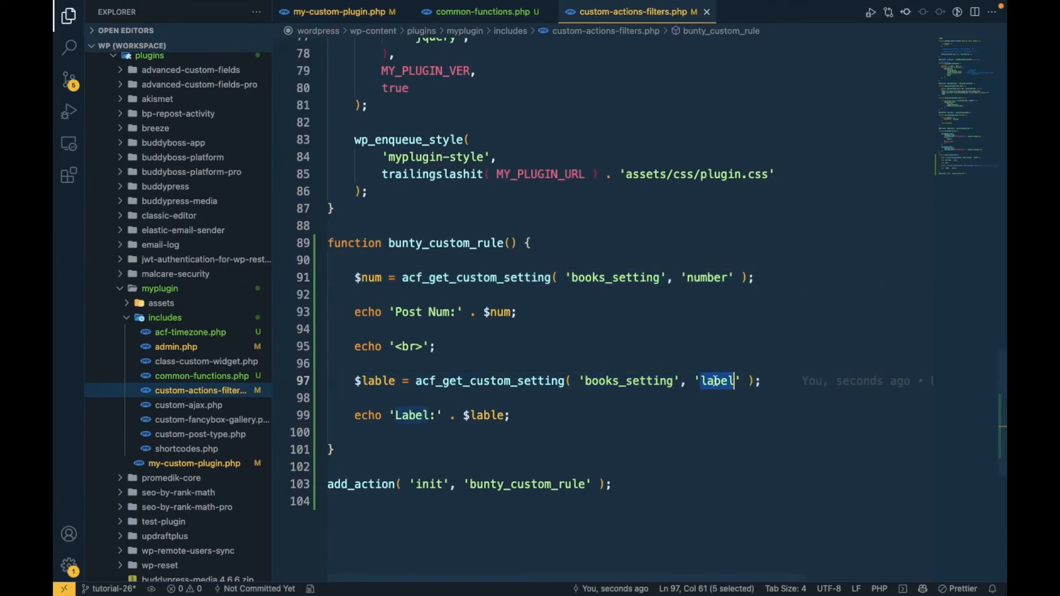
pyautogui.doubleClick(382, 380)
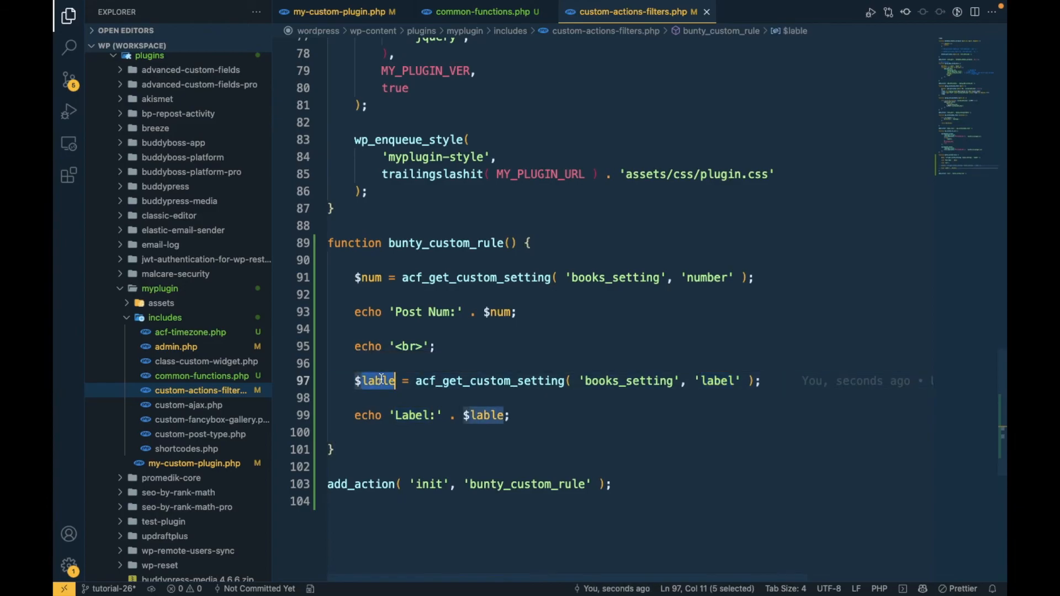
# Change the echo texts to 'Num: ' and 'Label: ', each with a trailing space, and save the file
pyautogui.doubleClick(407, 313)
pyautogui.press('BackSpace')
pyautogui.press('Delete')
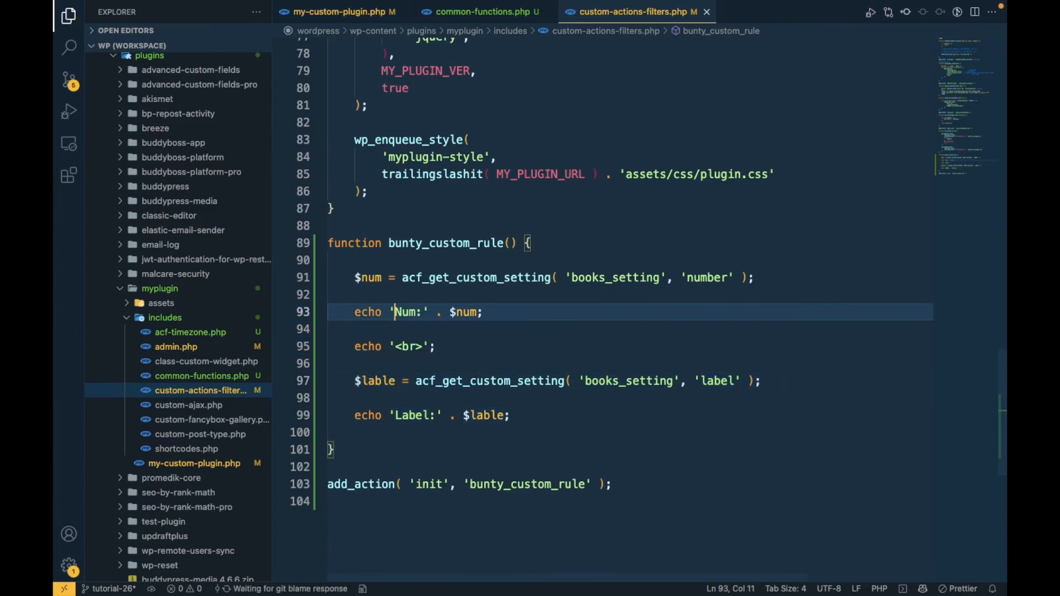
pyautogui.press('Right')
pyautogui.press('Right')
pyautogui.press('Right')
pyautogui.press('Right')
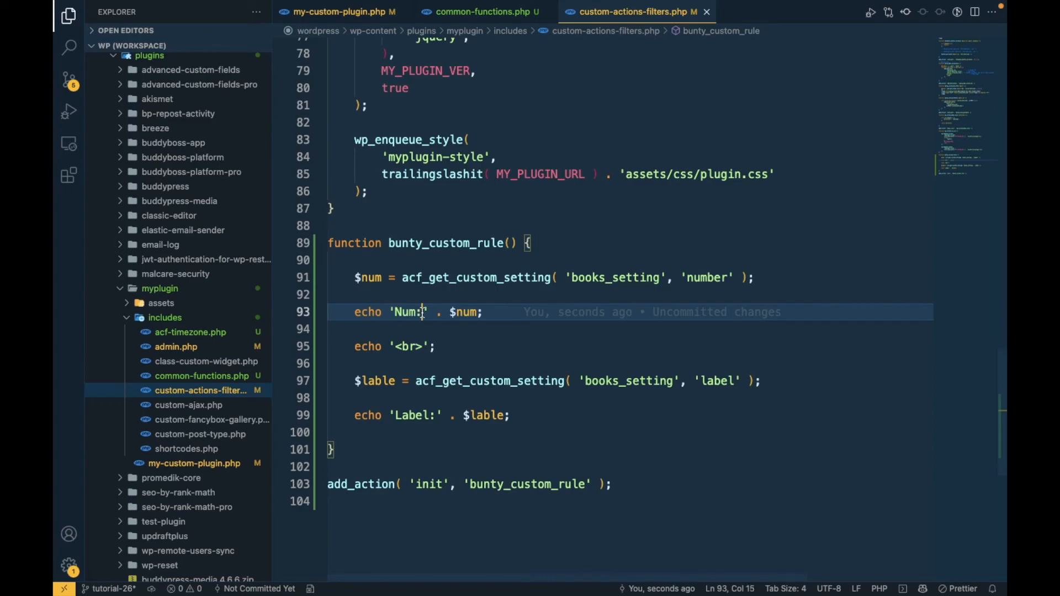
pyautogui.click(437, 415)
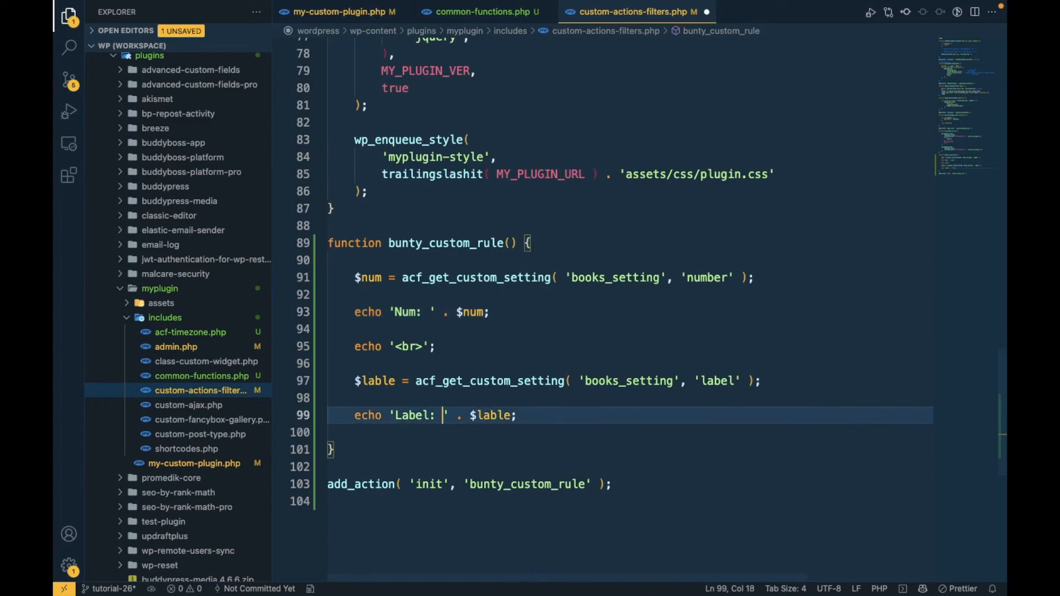
pyautogui.hotkey('ctrl', 's')
# Copy the sub-field name 'lable' from the Books Setting group, paste it over 'label' in the $lable assignment, and save the file
pyautogui.doubleClick(614, 382)
pyautogui.doubleClick(718, 381)
pyautogui.hotkey('alt', 'Tab')
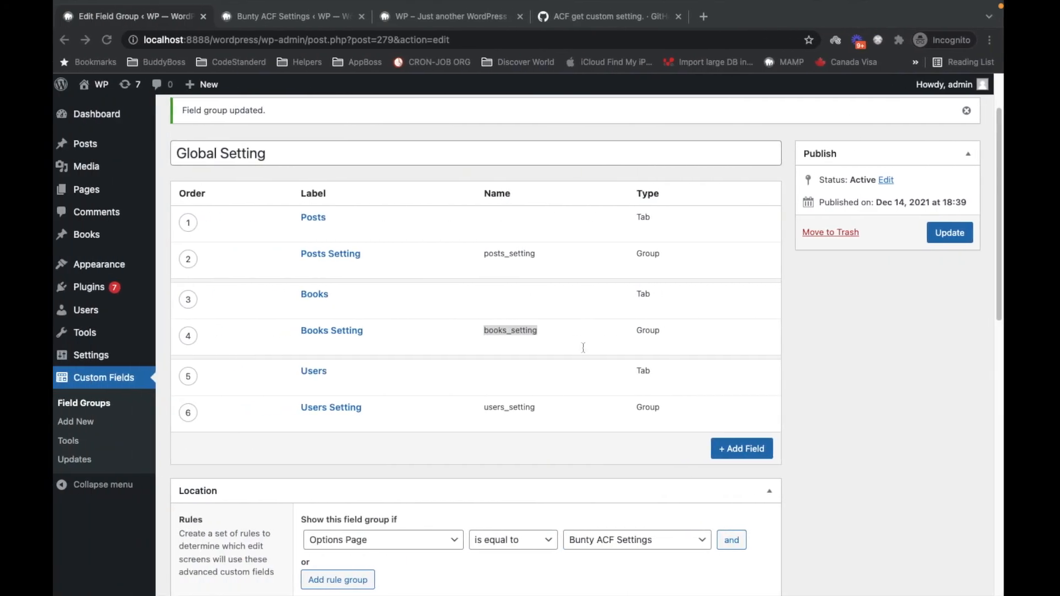
pyautogui.click(310, 338)
pyautogui.scroll(-5, 477, 385)
pyautogui.scroll(-3, 477, 385)
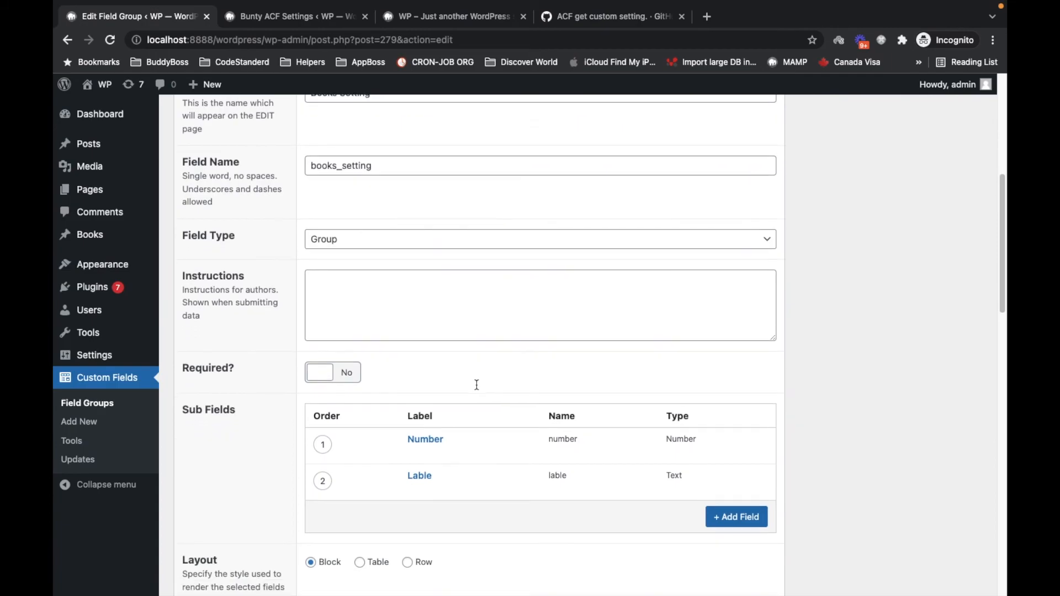
pyautogui.doubleClick(555, 454)
pyautogui.press('super+c')
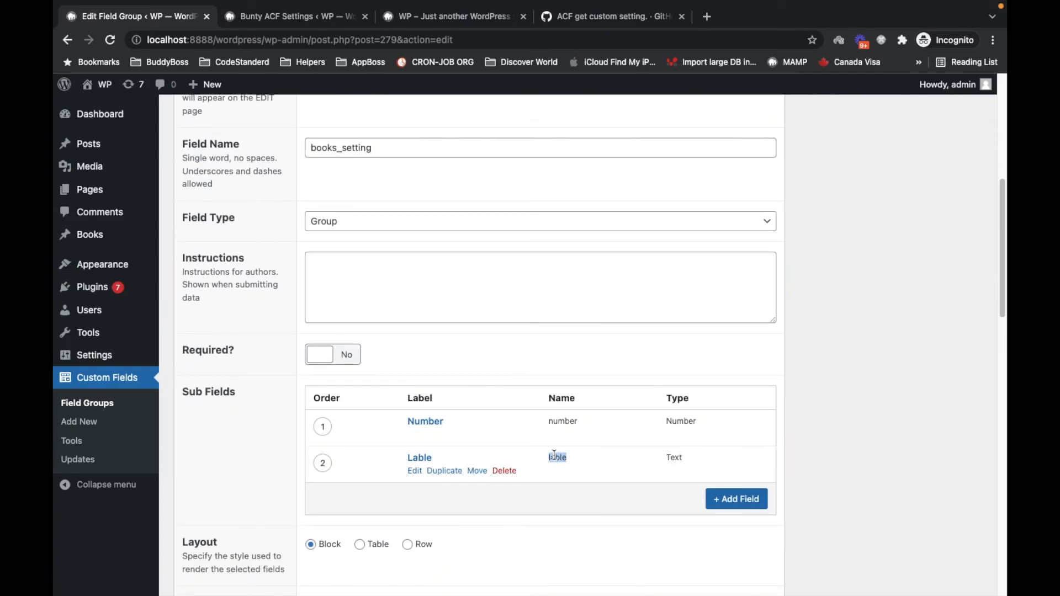
pyautogui.hotkey('ctrl', 'Right')
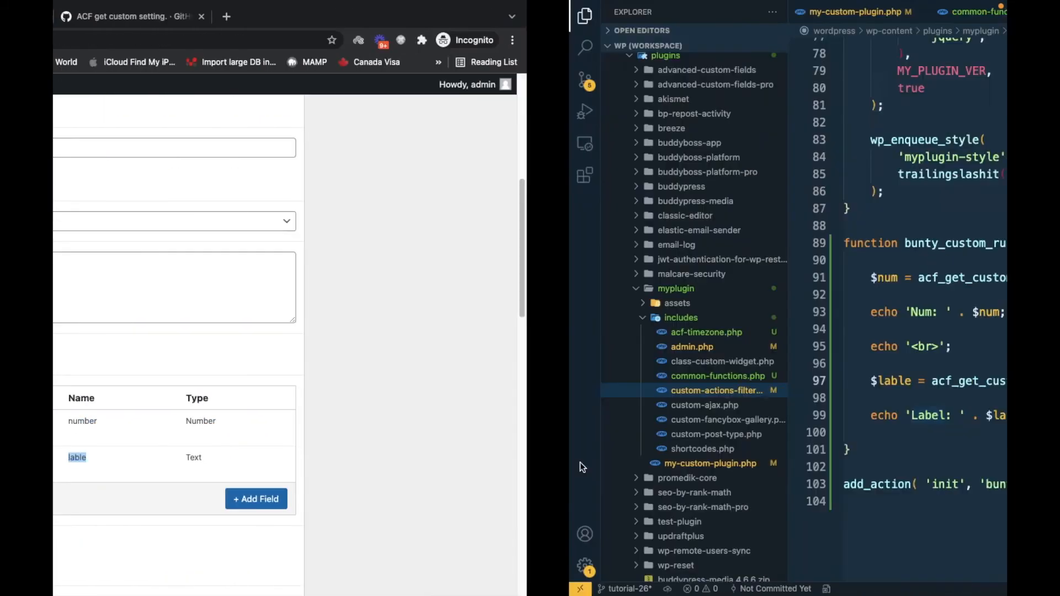
pyautogui.doubleClick(718, 381)
pyautogui.press('super+v')
pyautogui.press('super+s')
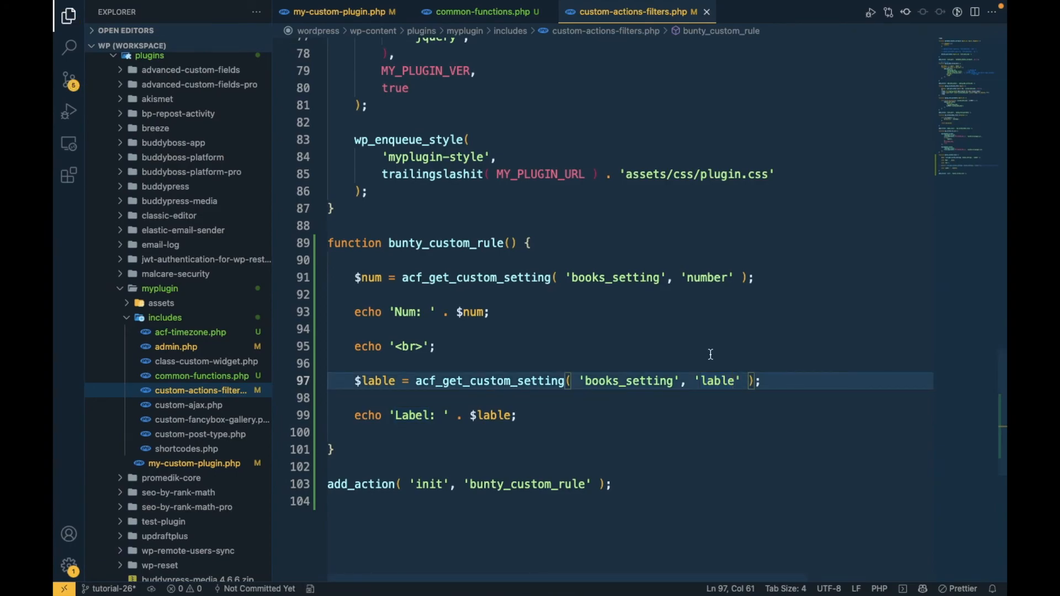
# Reload the site's front end in the browser and check the books label output
pyautogui.press('super+Tab')
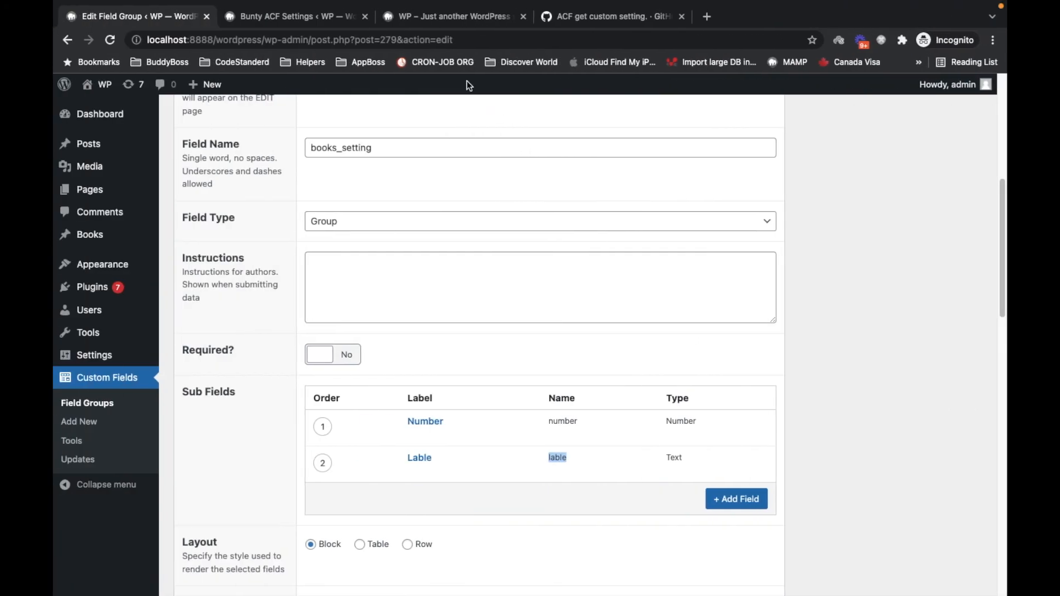
pyautogui.click(292, 12)
pyautogui.click(430, 18)
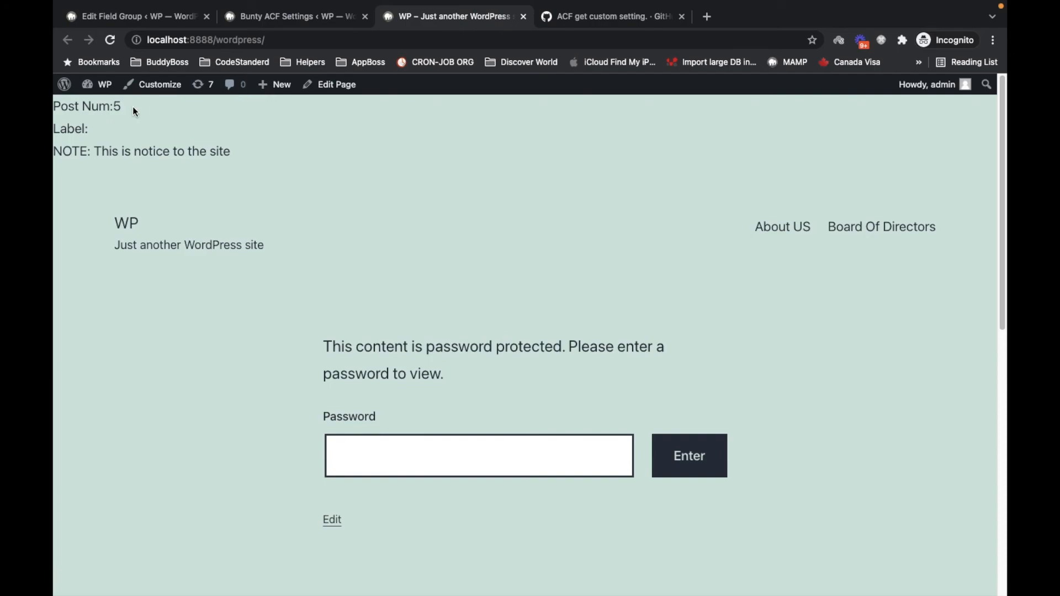
pyautogui.click(110, 44)
pyautogui.moveTo(92, 128); pyautogui.dragTo(257, 128)
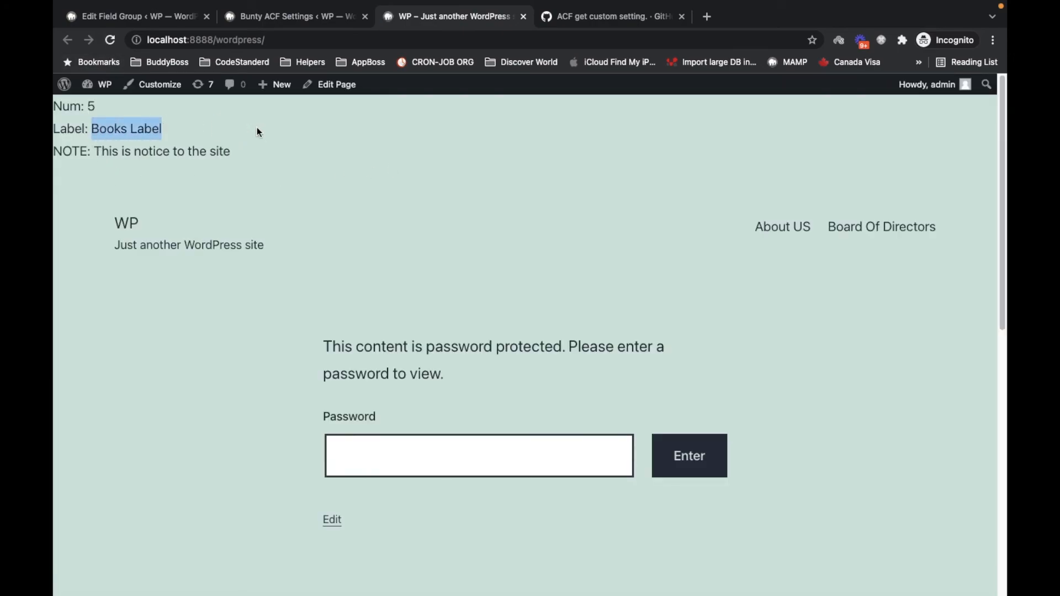
# Copy the sub-field name 'label' from the Users Setting group and paste it over 'lable' in the $lable assignment in Visual Studio Code
pyautogui.click(303, 21)
pyautogui.click(166, 14)
pyautogui.scroll(-5, 414, 380)
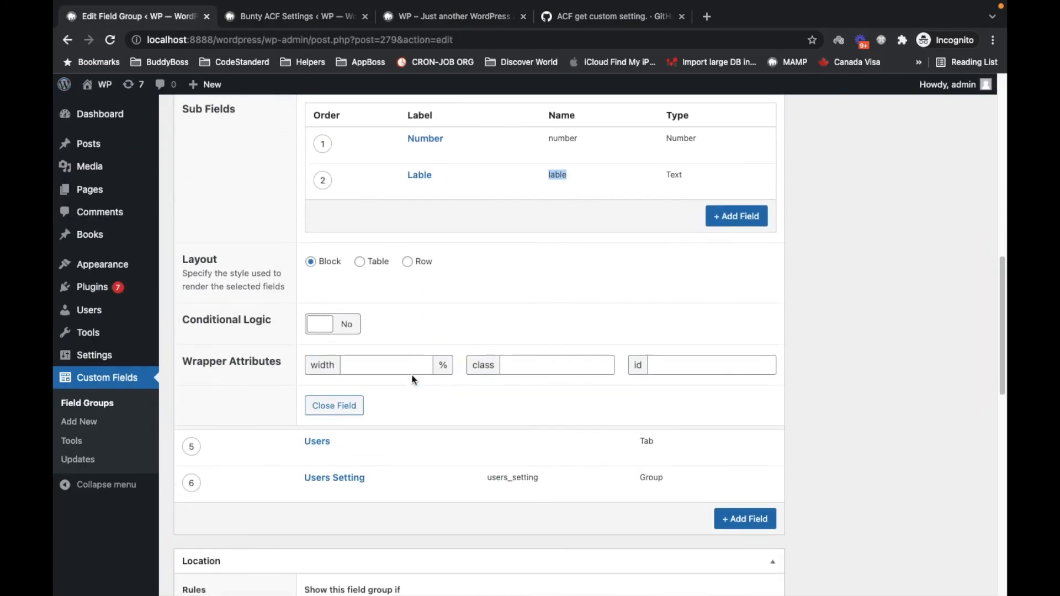
pyautogui.scroll(-3, 413, 380)
pyautogui.click(350, 346)
pyautogui.scroll(-3, 350, 345)
pyautogui.scroll(-3, 351, 345)
pyautogui.doubleClick(557, 426)
pyautogui.press('super+c')
pyautogui.press('super+Tab')
pyautogui.doubleClick(718, 381)
pyautogui.press('super+v')
pyautogui.press('super+Tab')
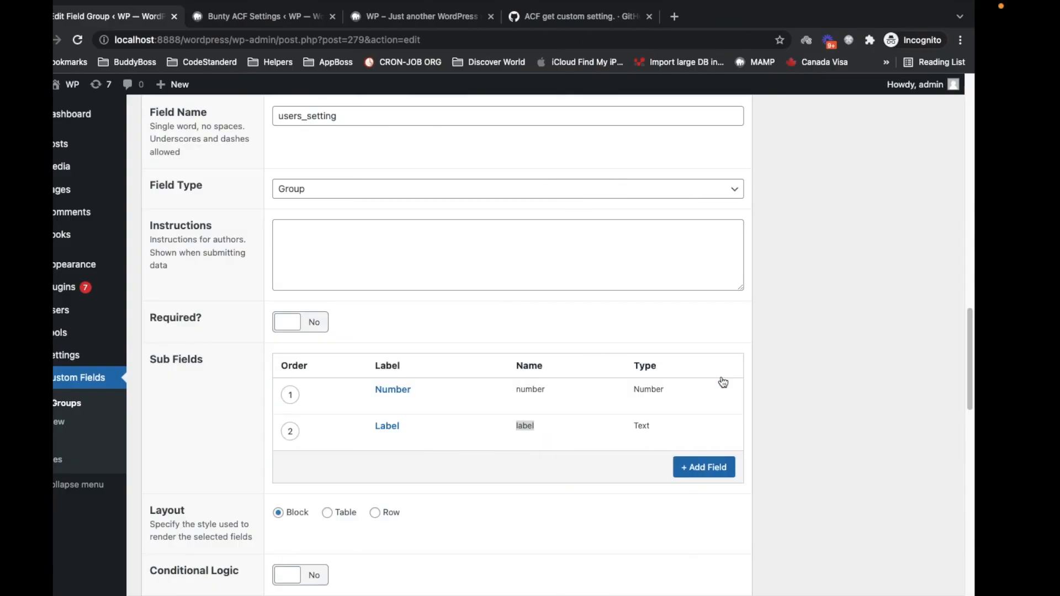
# Copy the Users Setting field name, replace 'books_setting' with 'users_setting' in both acf_get_custom_setting calls, and save the file
pyautogui.scroll(5, 537, 359)
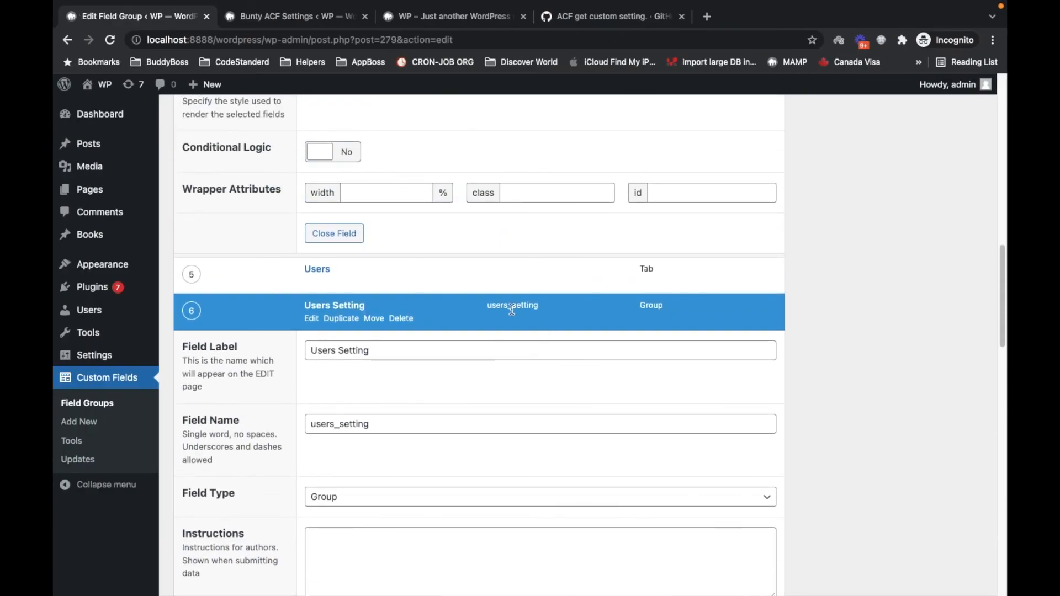
pyautogui.doubleClick(510, 304)
pyautogui.press('super+c')
pyautogui.press('super+Tab')
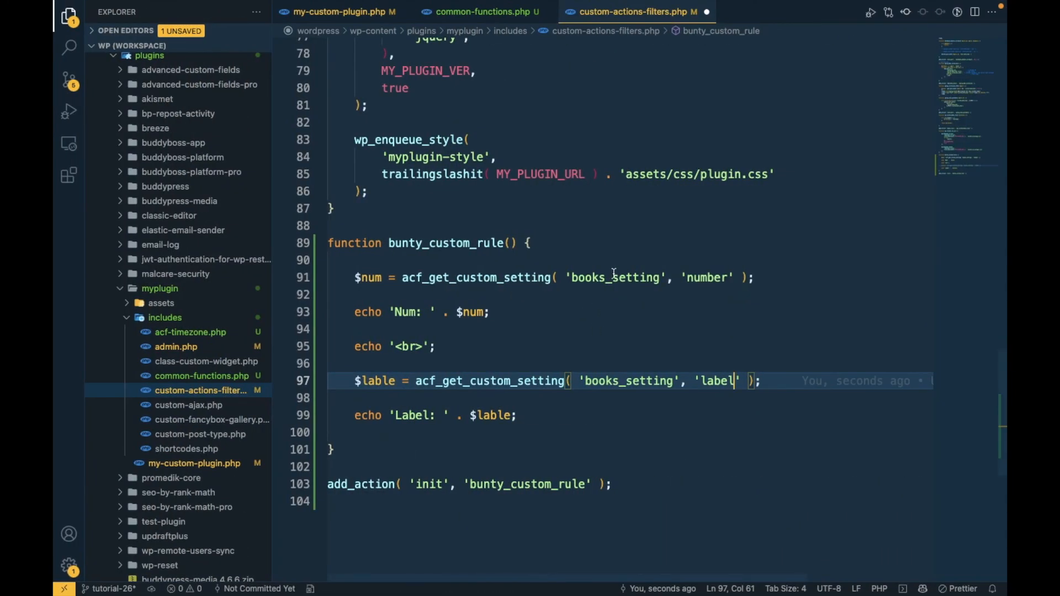
pyautogui.doubleClick(614, 273)
pyautogui.press('super+d')
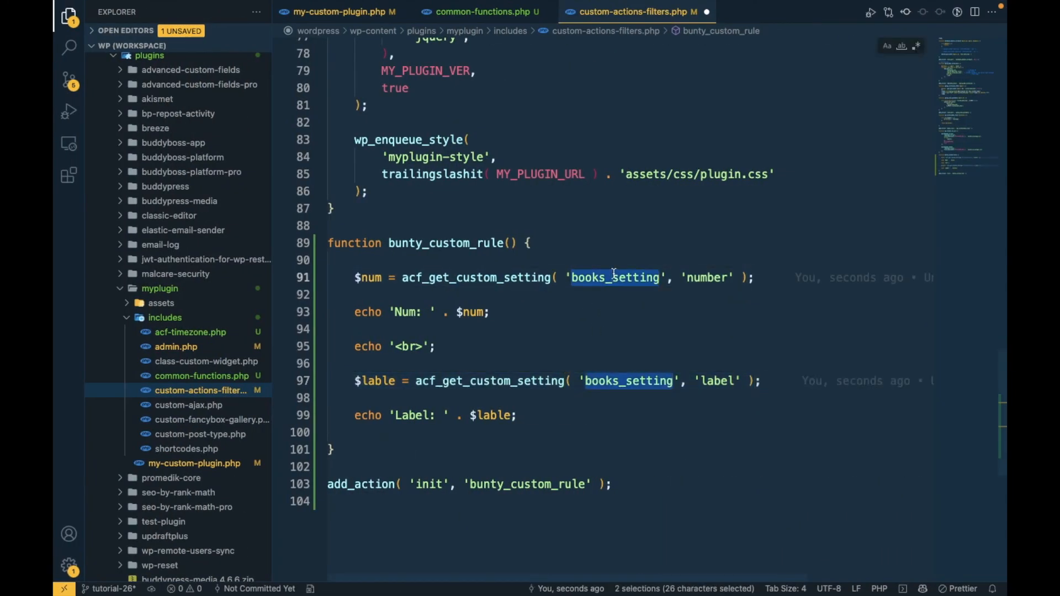
pyautogui.press('super+v')
pyautogui.press('super+s')
# Switch to Chrome, reload the site's front end and check the users number and label output
pyautogui.press('super+Tab')
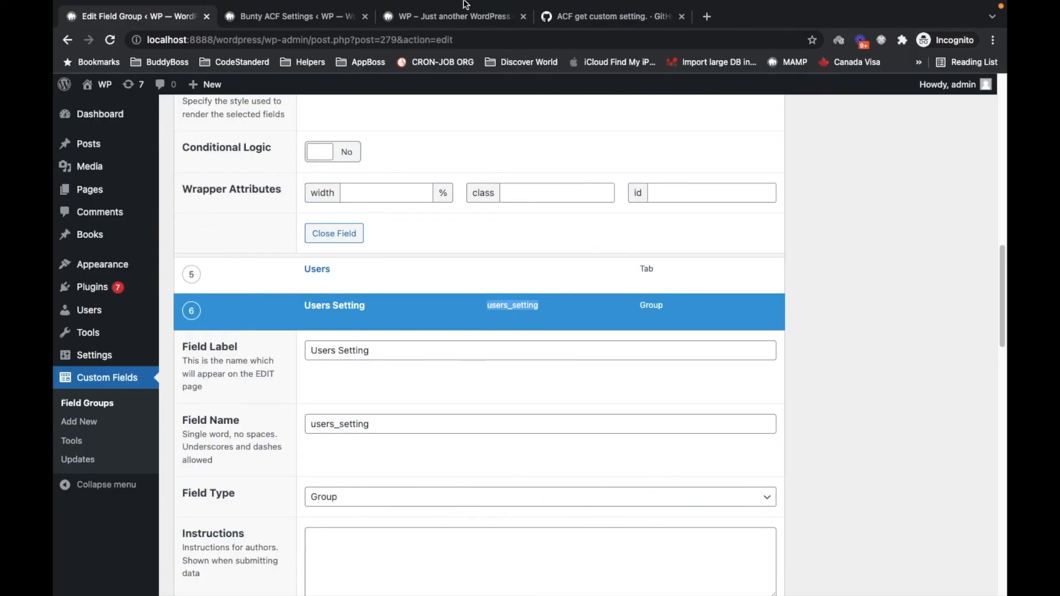
pyautogui.click(458, 17)
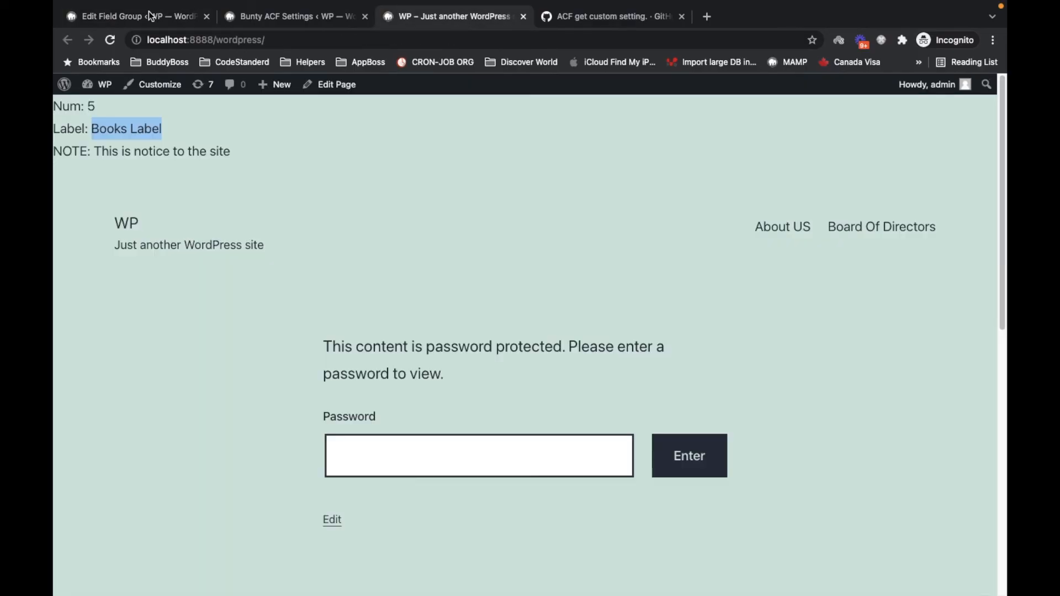
pyautogui.click(111, 39)
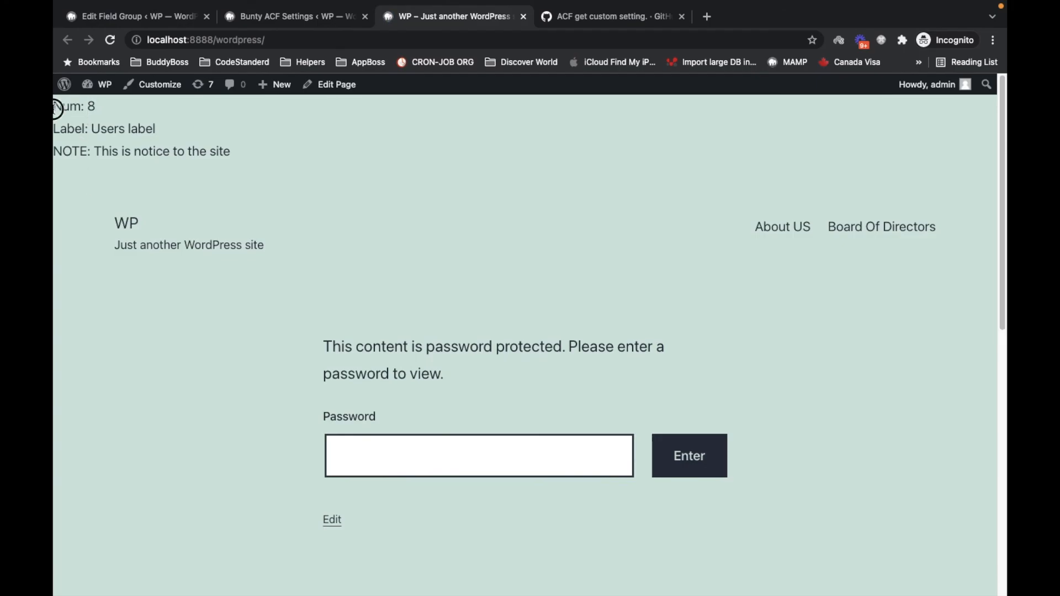
# Compare the front-end output with the Users Setting number and label saved on the Bunty ACF Settings page
pyautogui.click(321, 21)
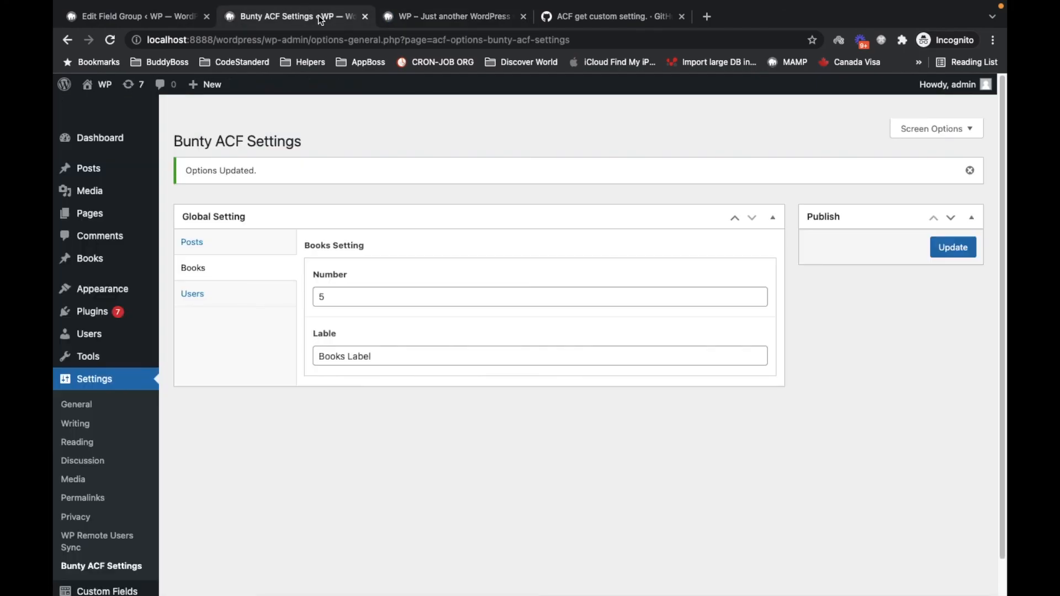
pyautogui.click(221, 247)
pyautogui.click(217, 279)
pyautogui.click(215, 298)
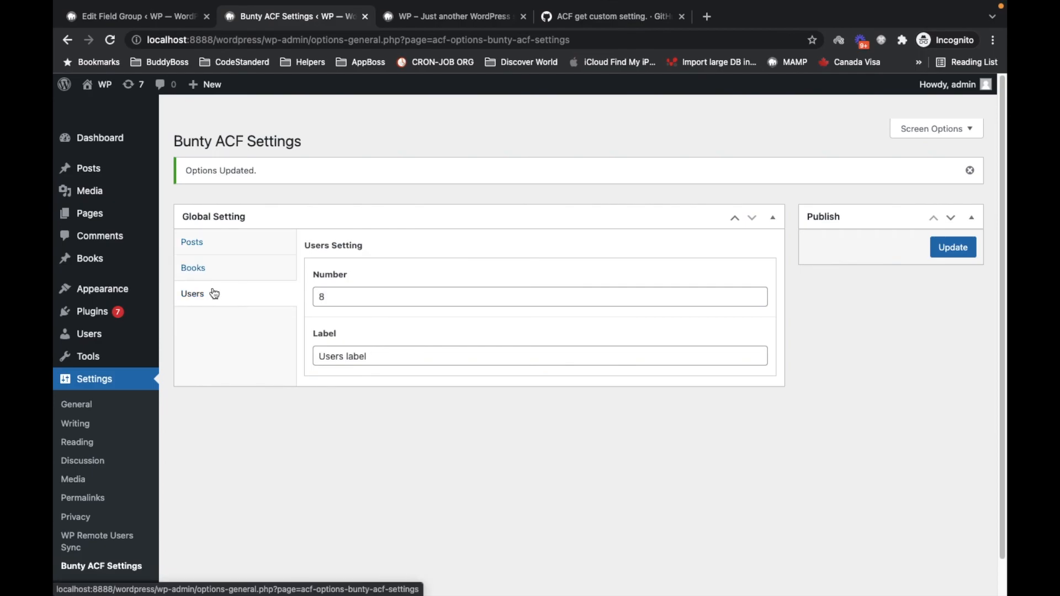
# Review the acf_get_custom_setting function code in the acf_custom_setting.php gist on GitHub
pyautogui.click(459, 17)
pyautogui.click(578, 18)
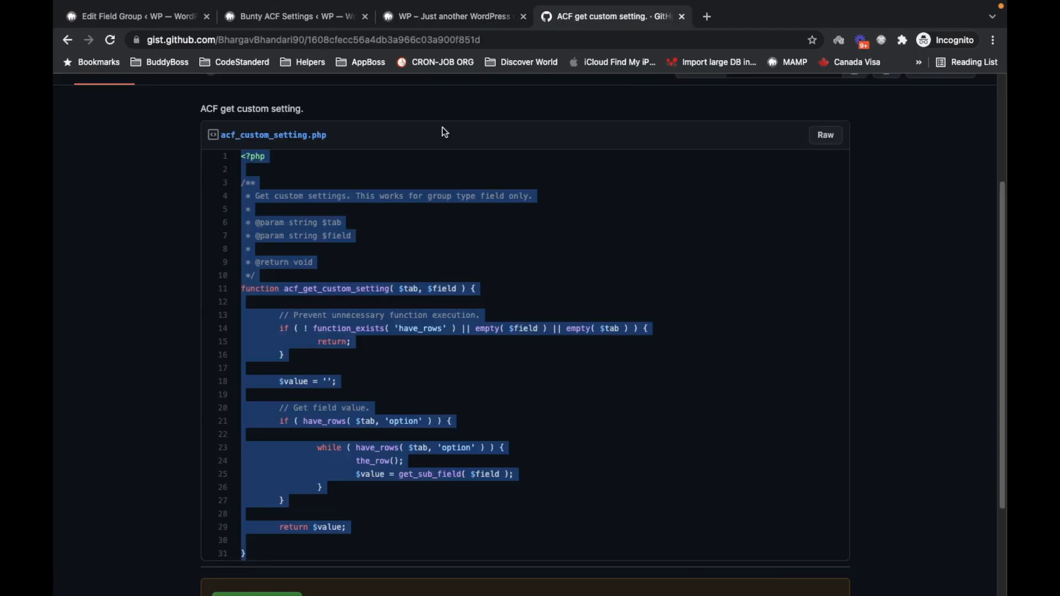
pyautogui.click(331, 307)
pyautogui.scroll(-3, 307, 366)
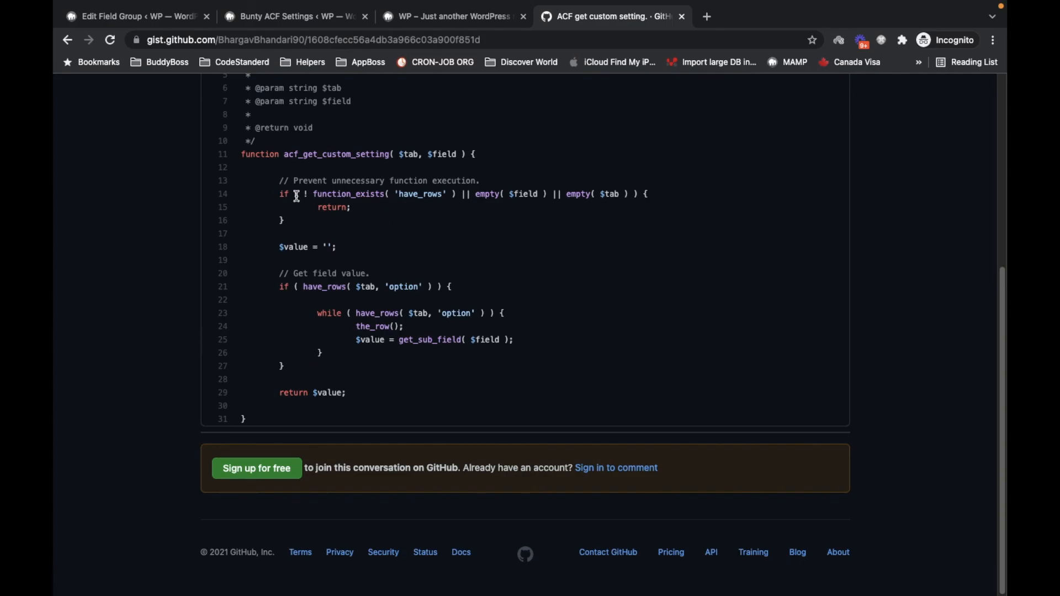
# Return to the Bunty ACF Settings page and look through the Posts, Books and Users groups, ending on Posts
pyautogui.click(316, 18)
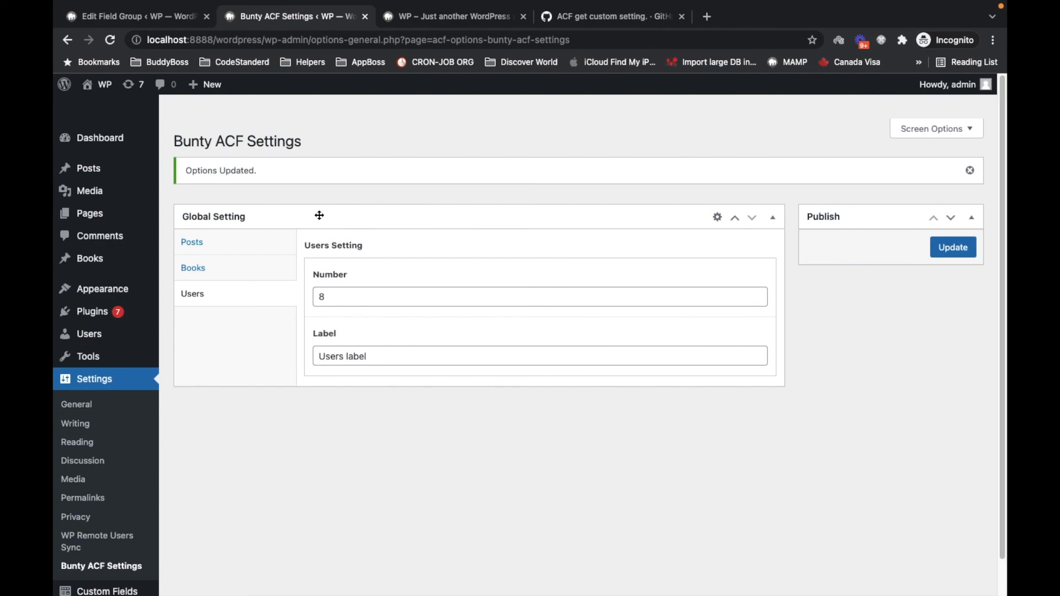
pyautogui.click(259, 243)
pyautogui.click(236, 279)
pyautogui.click(258, 292)
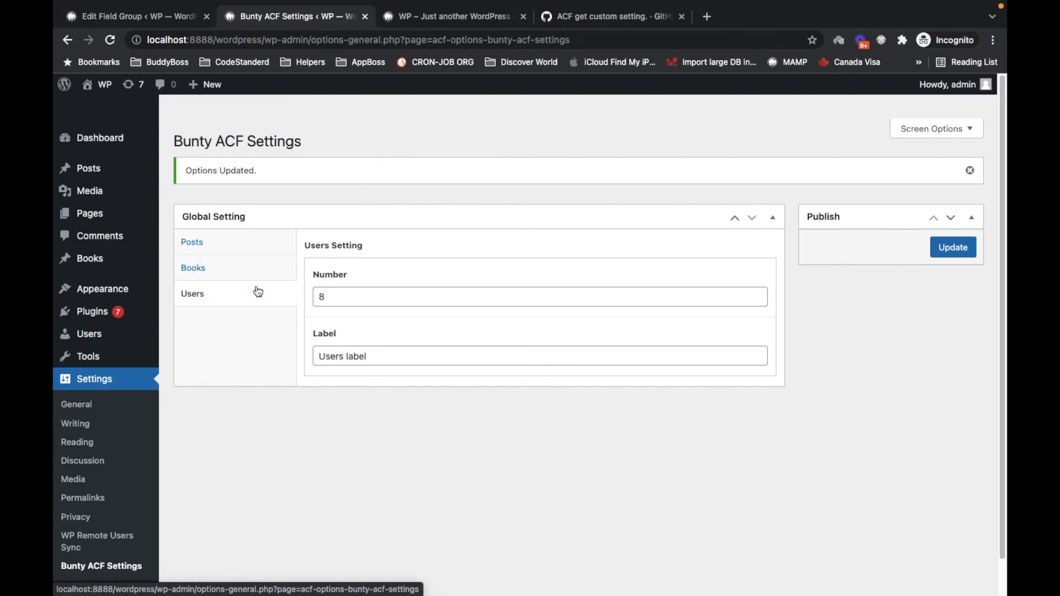
pyautogui.click(253, 277)
pyautogui.click(256, 237)
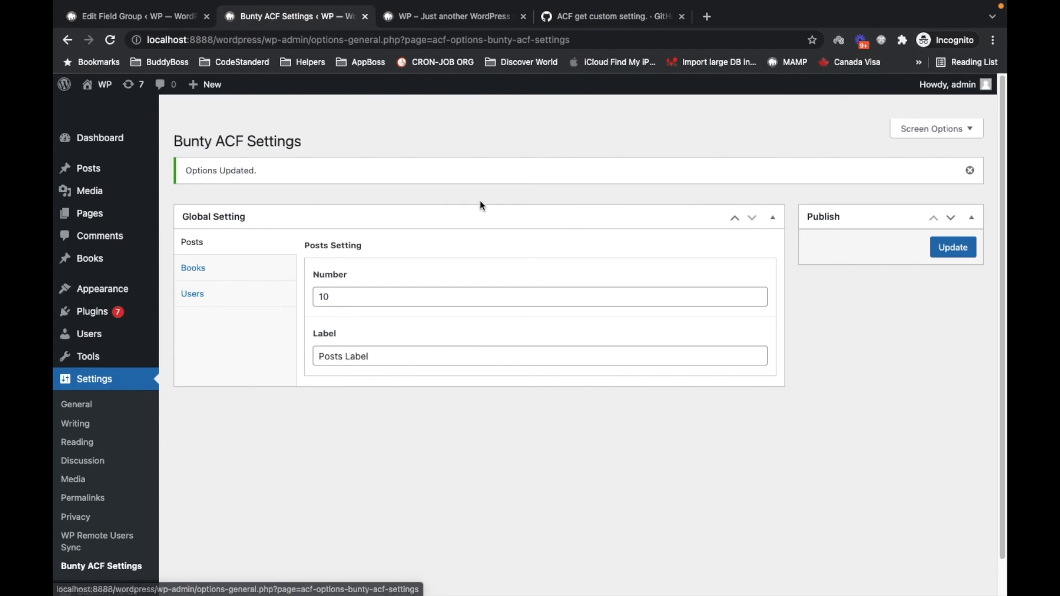
pyautogui.moveTo(639, 3)
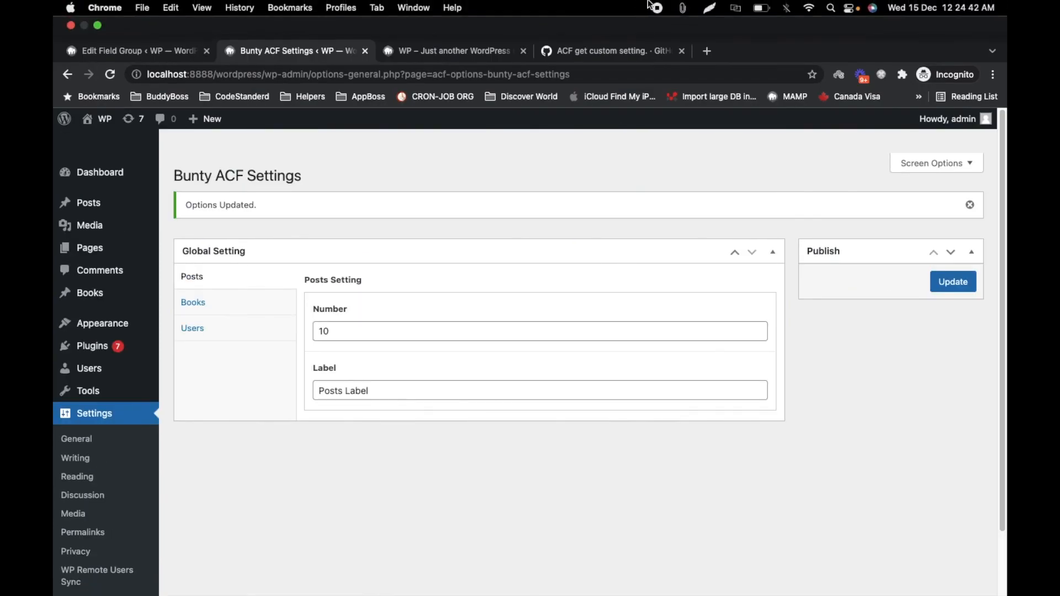